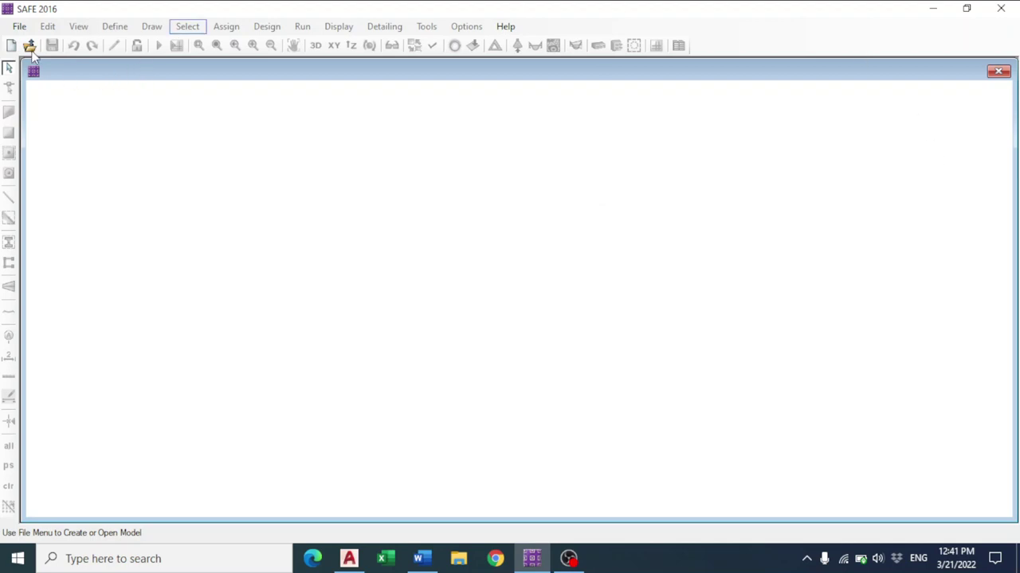
Open the model file 2nd basment.FDB from the Safe dxf folder
{"action": "left_click", "coordinate": [19, 27]}
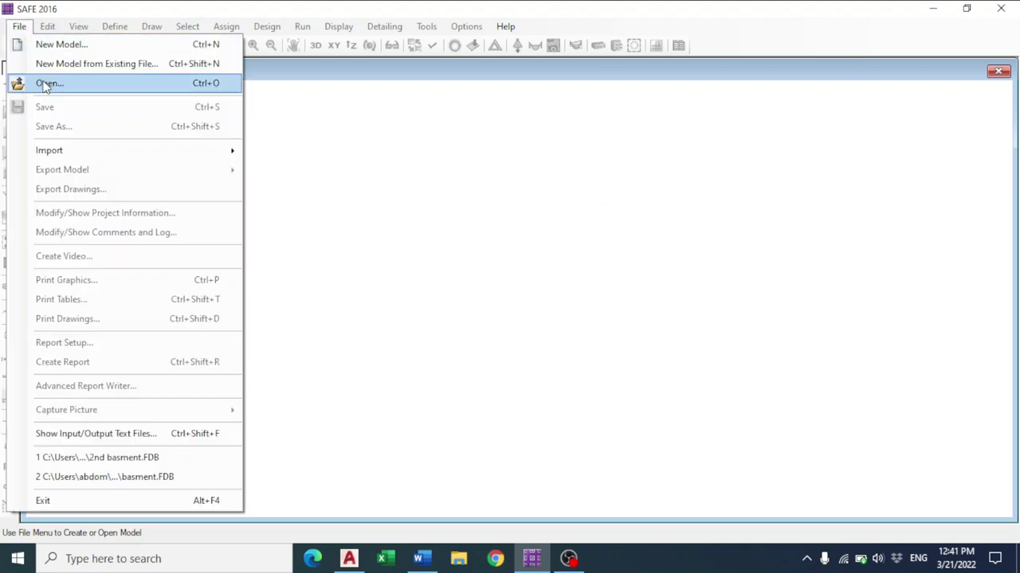
{"action": "left_click", "coordinate": [45, 84]}
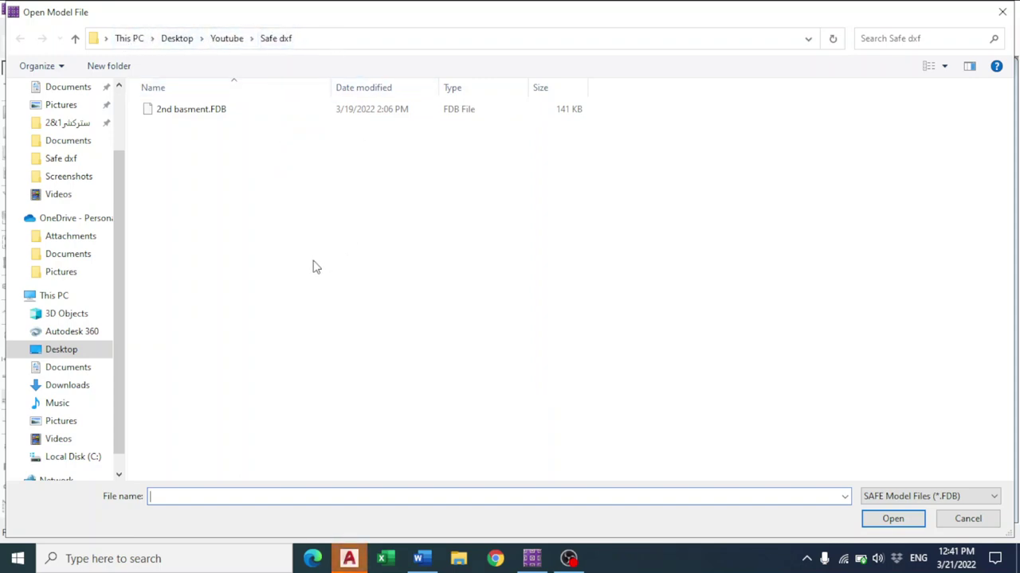
{"action": "left_click", "coordinate": [181, 111]}
{"action": "double_click", "coordinate": [182, 112]}
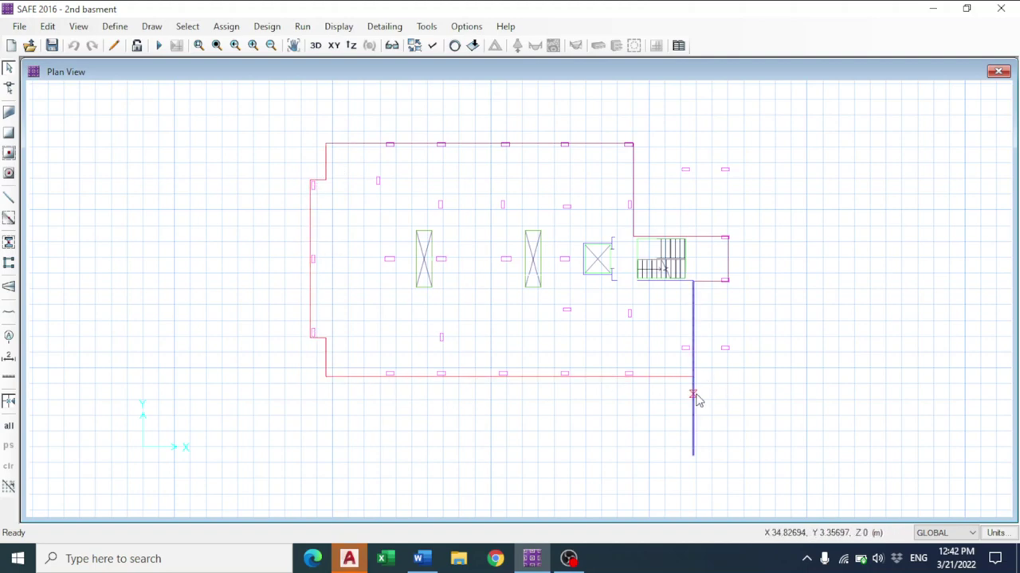
Review the property data of the FY 280 and FY 420 rebar materials
{"action": "left_click", "coordinate": [116, 26]}
{"action": "left_click", "coordinate": [132, 40]}
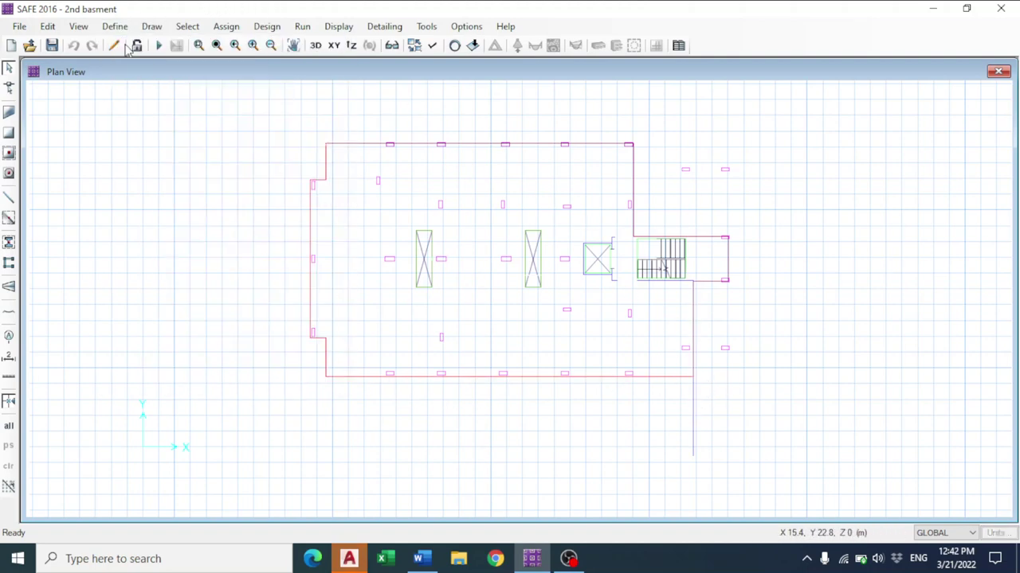
{"action": "left_click", "coordinate": [374, 232]}
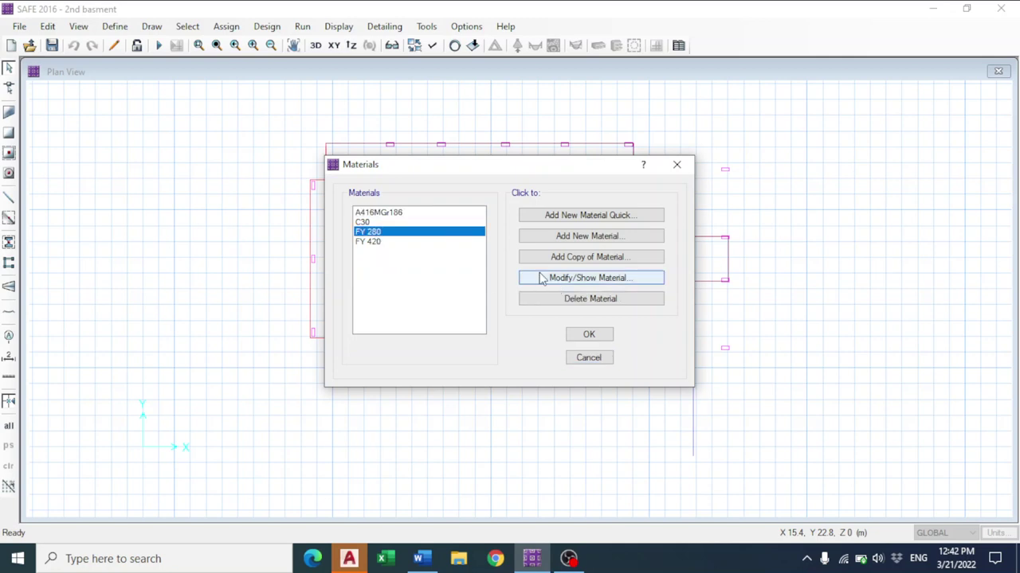
{"action": "left_click", "coordinate": [586, 277]}
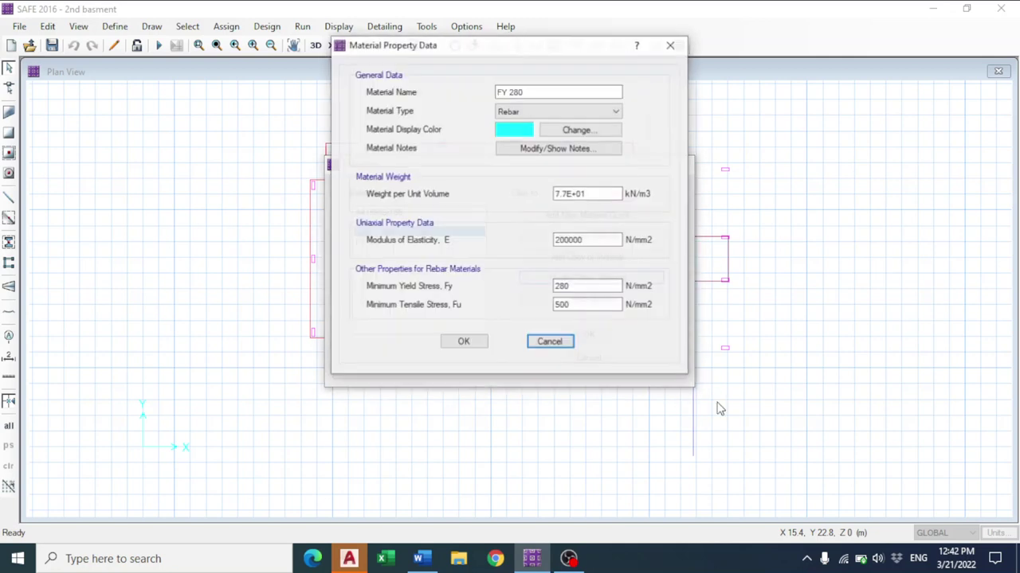
{"action": "left_click", "coordinate": [478, 342]}
{"action": "left_click", "coordinate": [376, 241]}
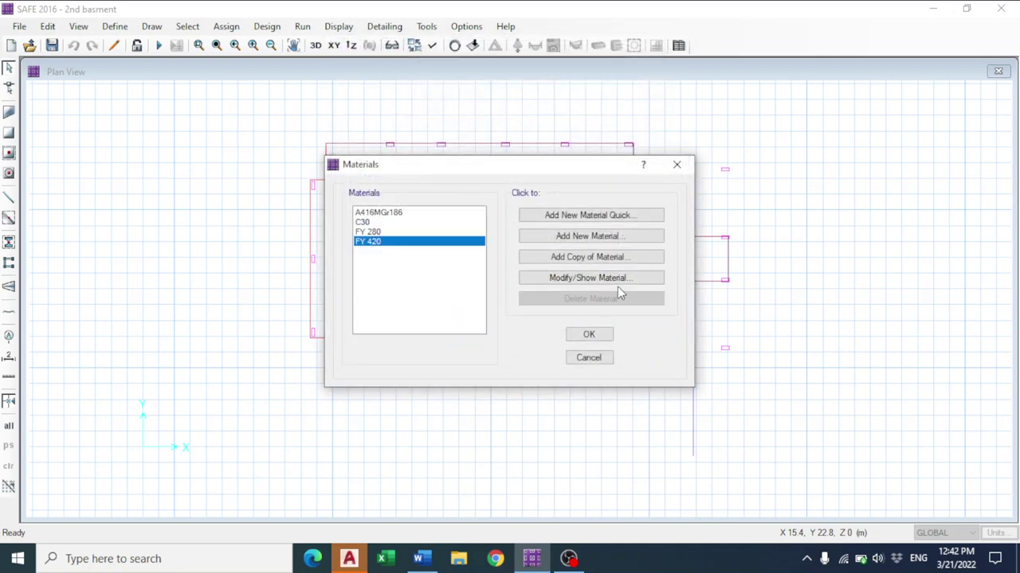
{"action": "left_click", "coordinate": [619, 279]}
{"action": "left_click", "coordinate": [460, 344]}
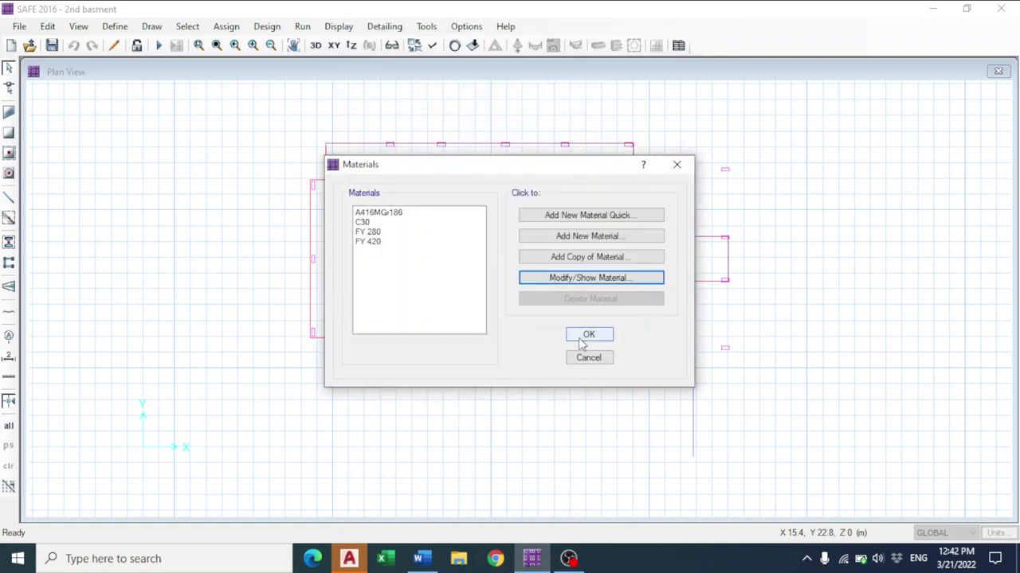
{"action": "left_click", "coordinate": [587, 332]}
Review the property data of the existing slab property SLAB1
{"action": "left_click", "coordinate": [116, 28]}
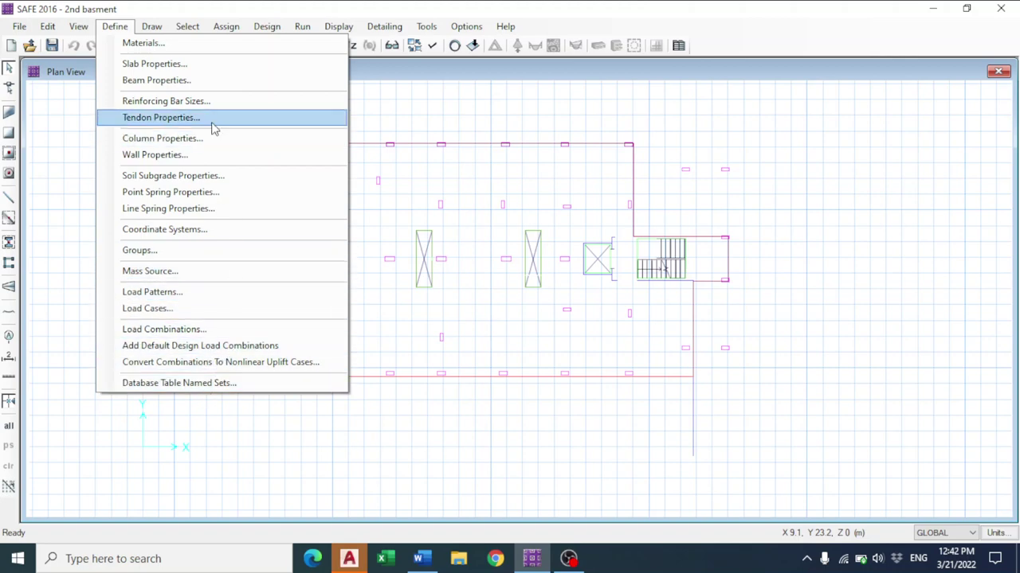
{"action": "left_click", "coordinate": [172, 70]}
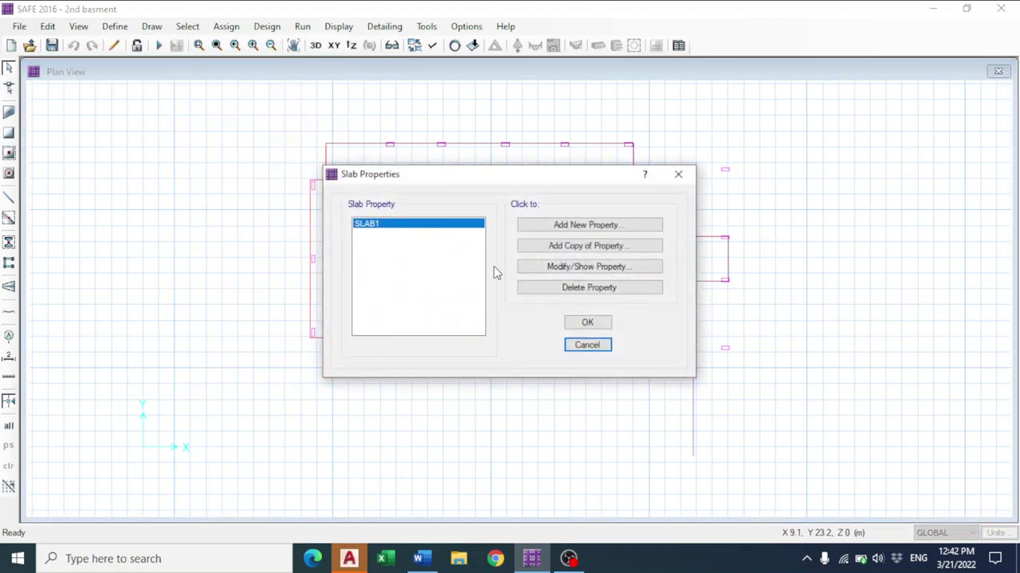
{"action": "left_click", "coordinate": [560, 271]}
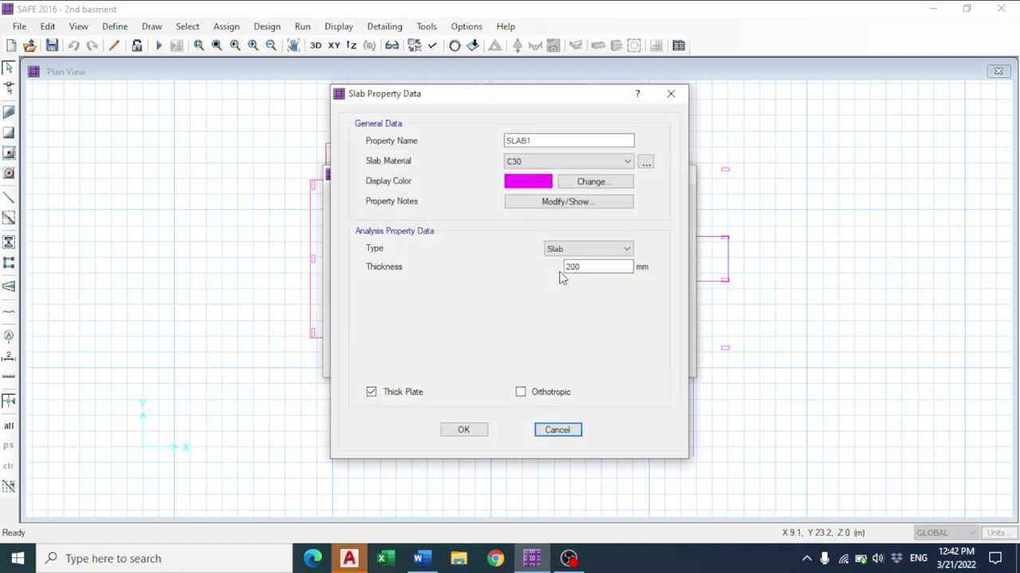
{"action": "left_click", "coordinate": [671, 94]}
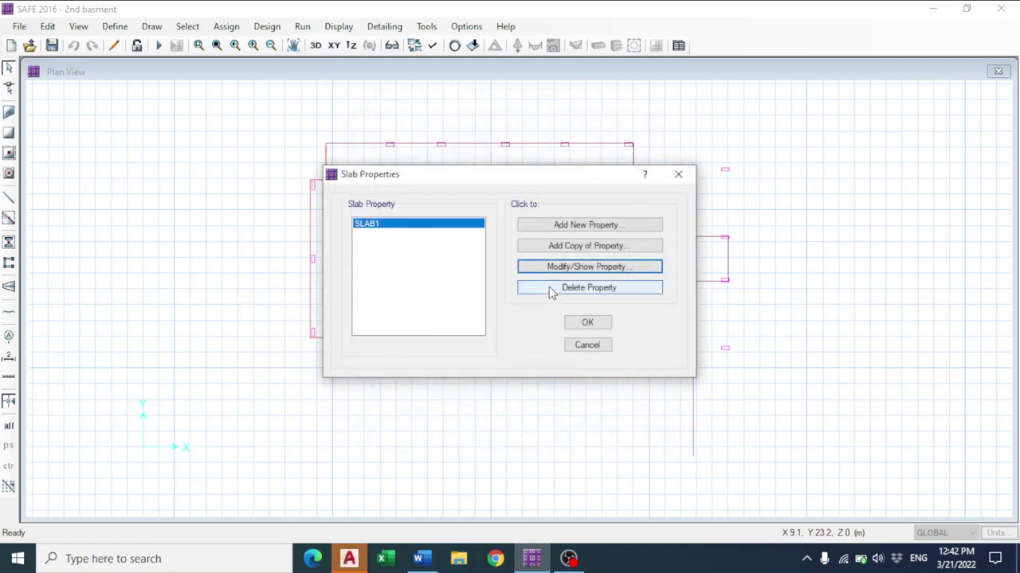
Start a new slab property and choose C30 as its slab material
{"action": "left_click", "coordinate": [579, 227]}
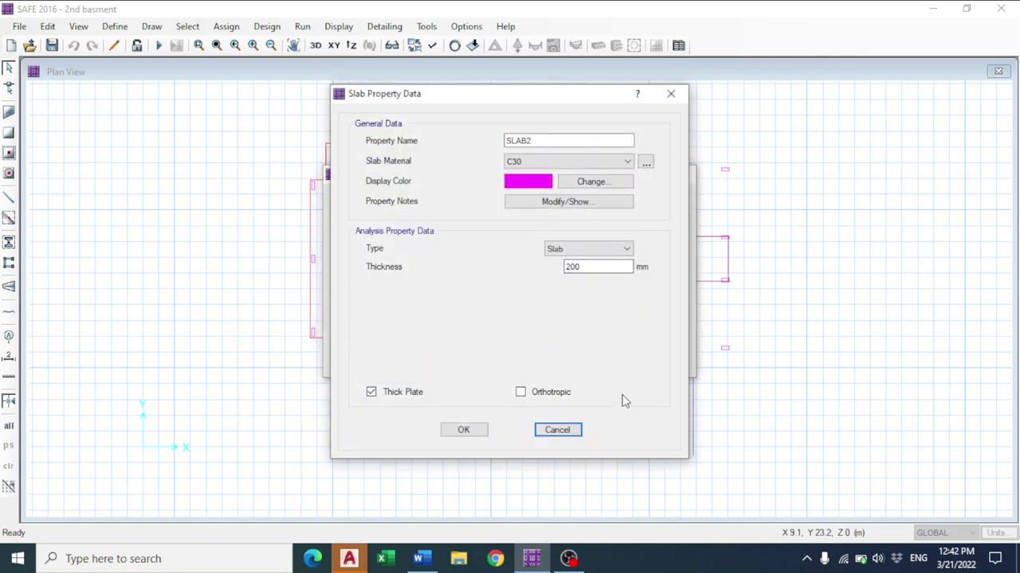
{"action": "left_click", "coordinate": [567, 163]}
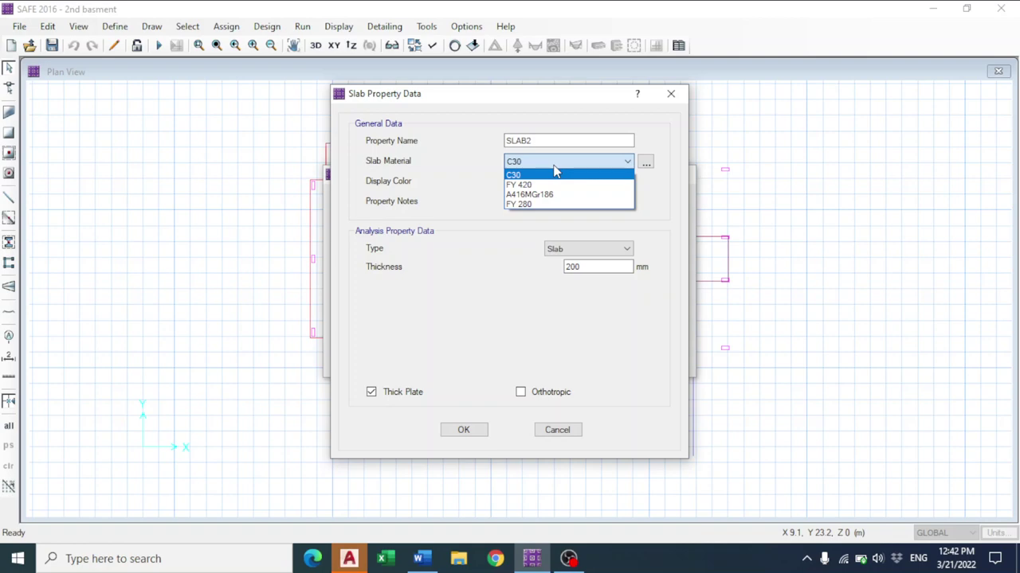
{"action": "left_click", "coordinate": [553, 174]}
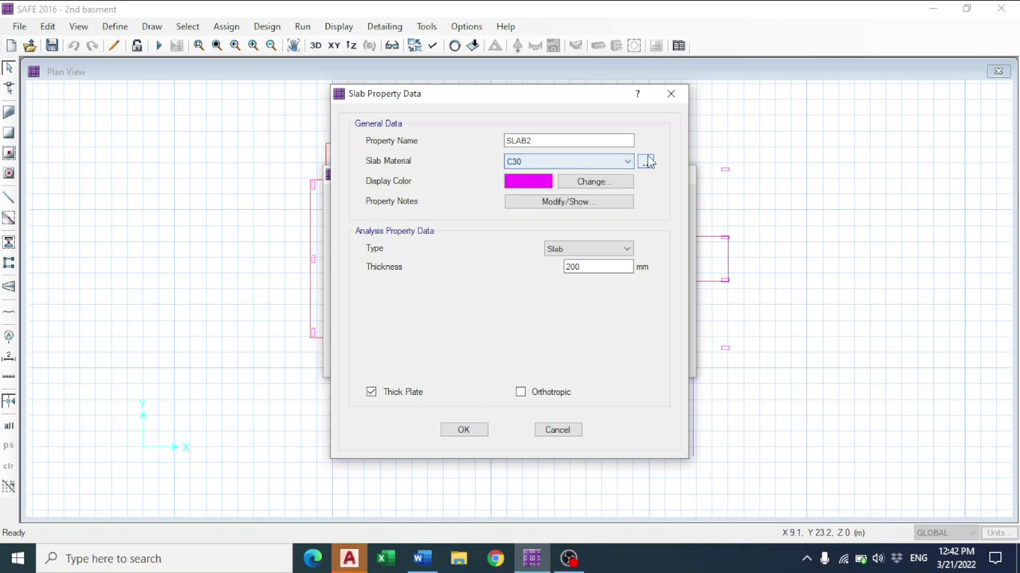
{"action": "left_click", "coordinate": [594, 164]}
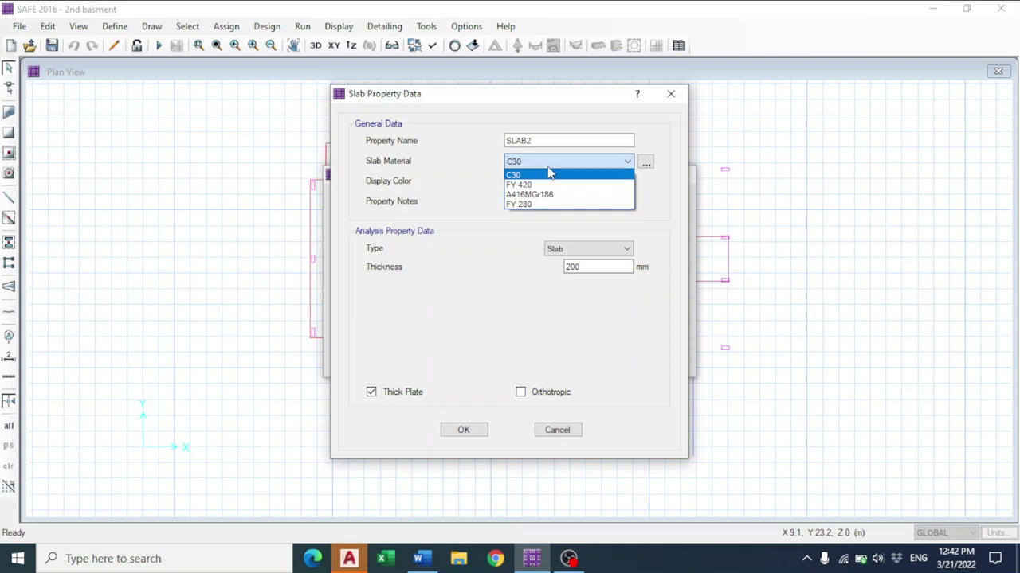
{"action": "left_click", "coordinate": [548, 174]}
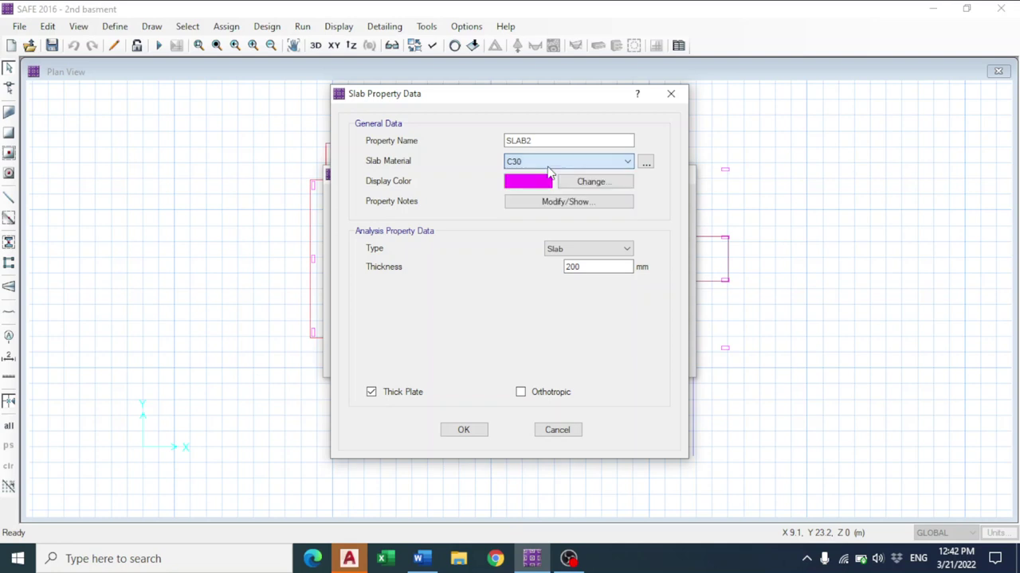
Add a copy of the C30 concrete material named c25 with a compressive strength f'c of 25 N/mm2
{"action": "left_click", "coordinate": [645, 164]}
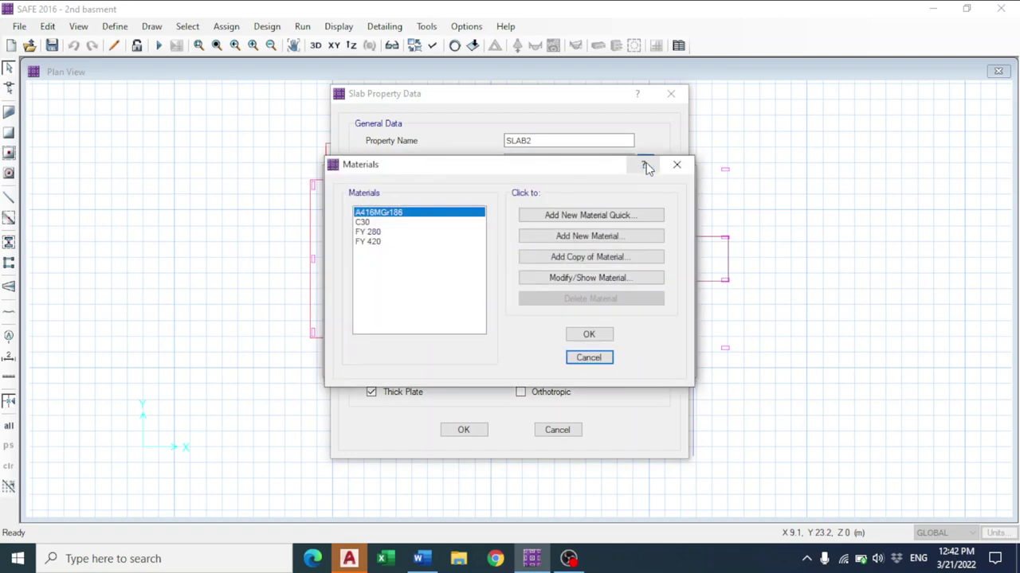
{"action": "left_click", "coordinate": [389, 222]}
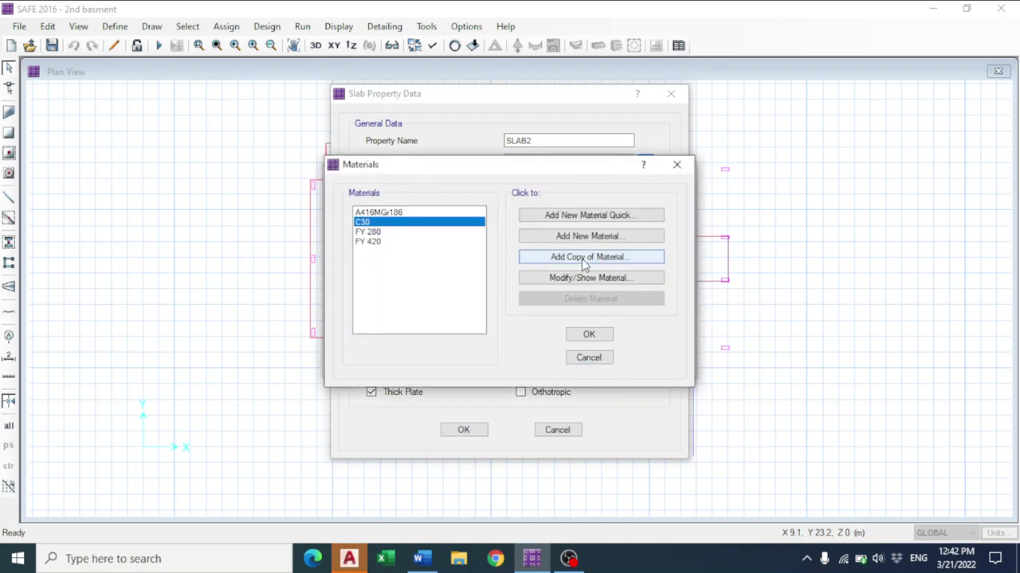
{"action": "left_click", "coordinate": [580, 263]}
{"action": "double_click", "coordinate": [538, 93]}
{"action": "type", "text": "C"}
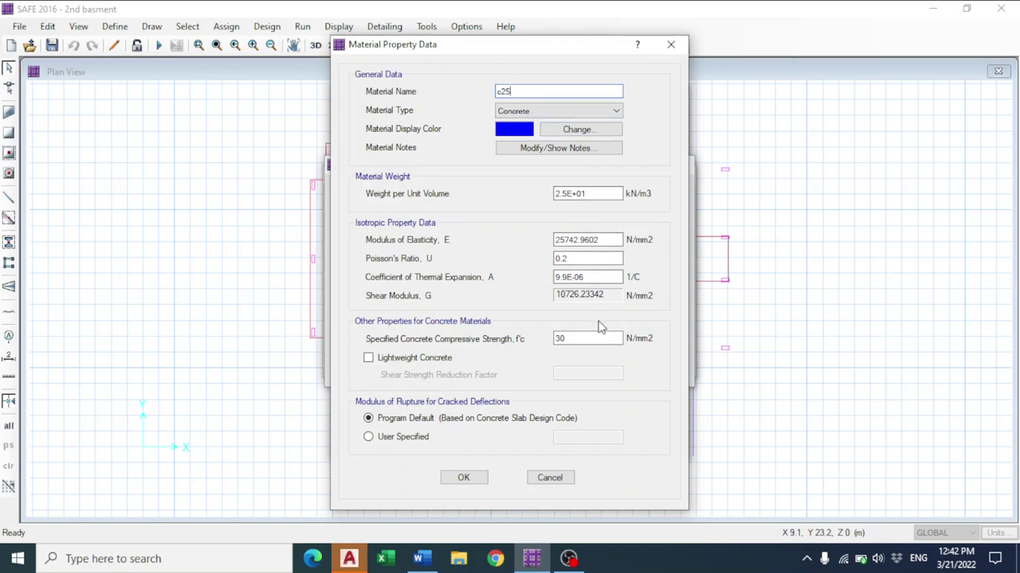
{"action": "type", "text": "30"}
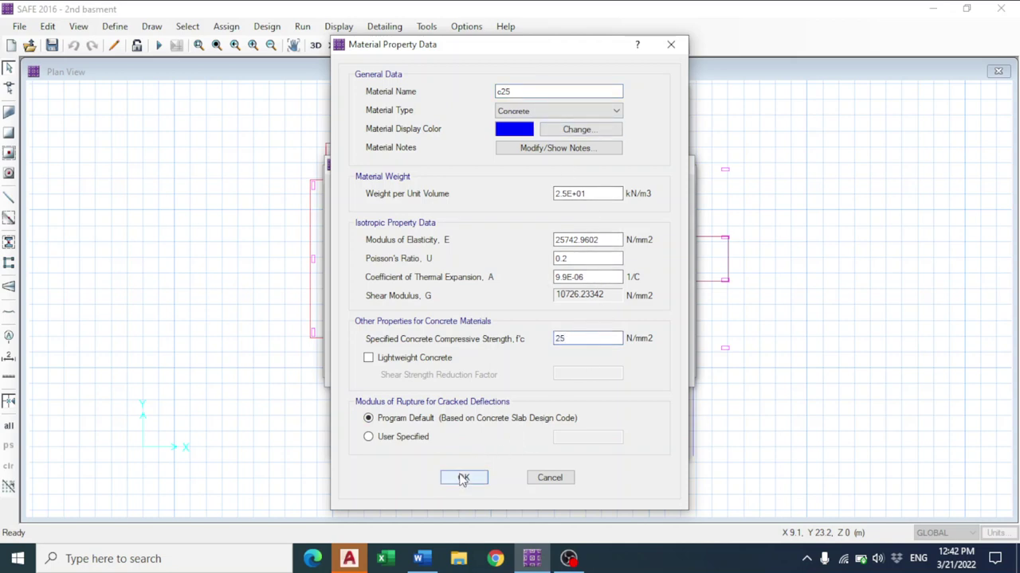
{"action": "left_click", "coordinate": [464, 477]}
{"action": "left_click", "coordinate": [601, 336]}
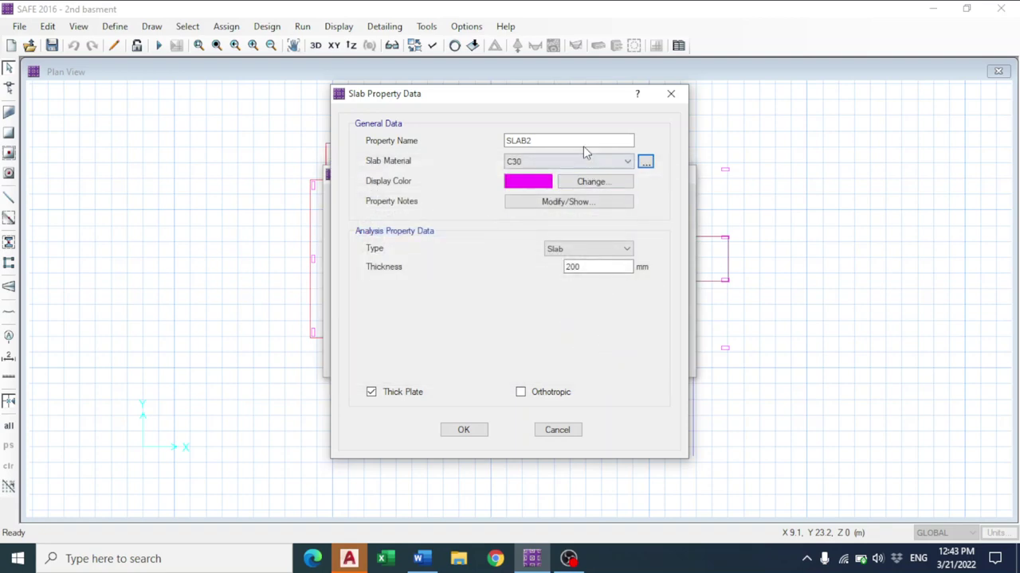
Choose C30 as the new slab property's material and Slab as its analysis type
{"action": "left_click", "coordinate": [567, 162]}
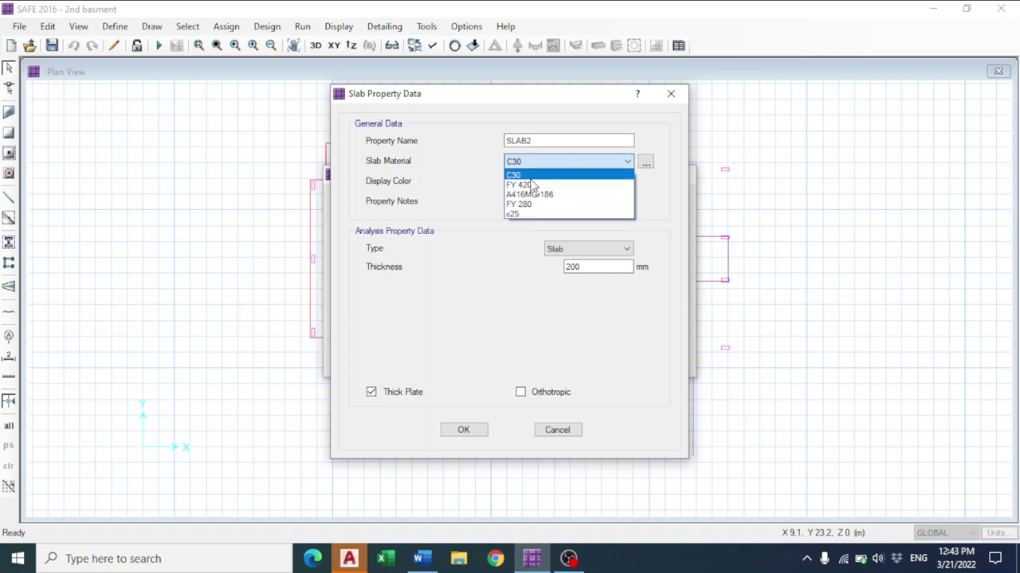
{"action": "left_click", "coordinate": [531, 179]}
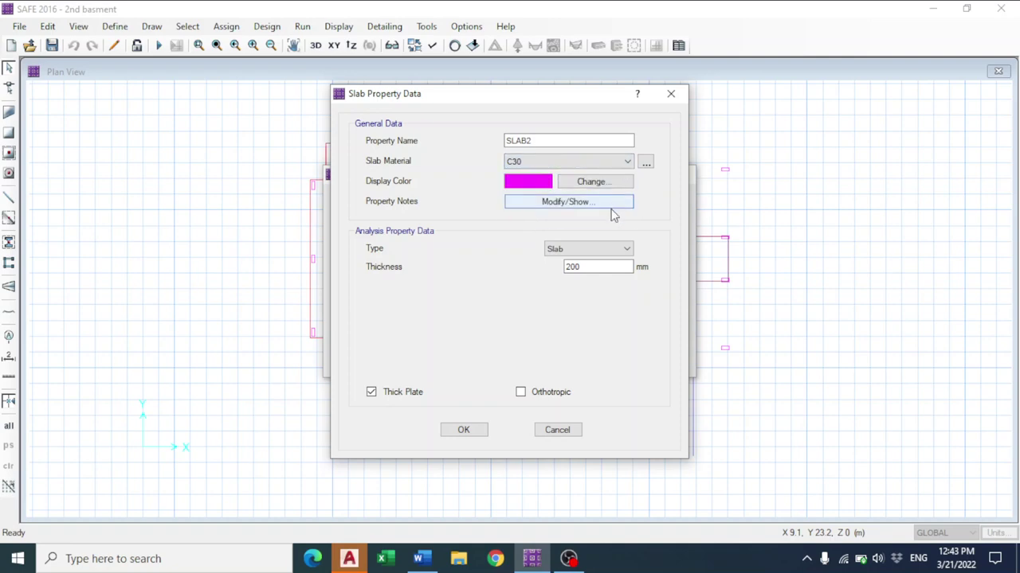
{"action": "left_click", "coordinate": [569, 252]}
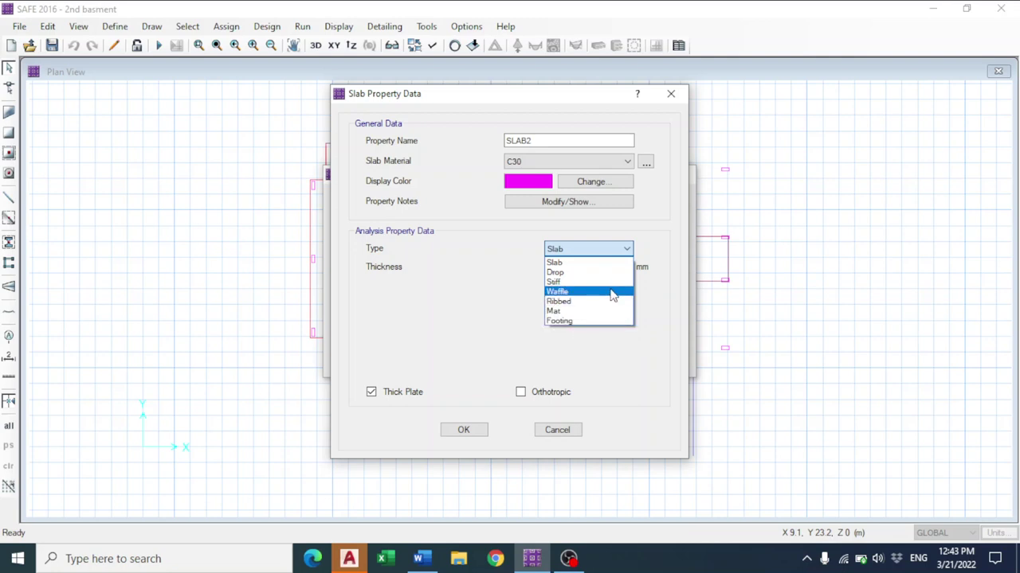
{"action": "left_click", "coordinate": [577, 264]}
Switch to the blank Word document and write the heading "Safe" followed by the line "Slab: flat, solid slab"
{"action": "left_click", "coordinate": [421, 559]}
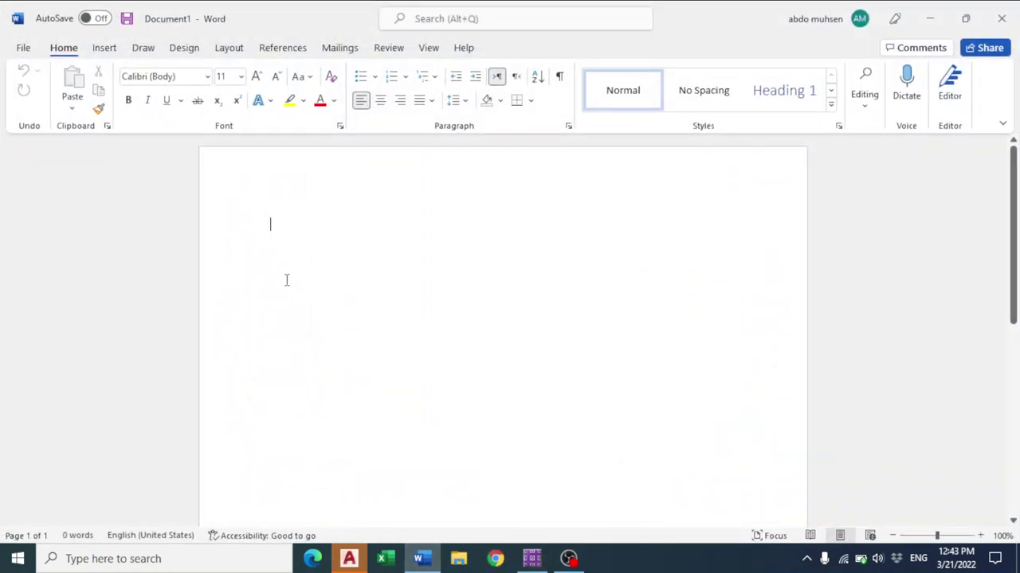
{"action": "type", "text": "Safe"}
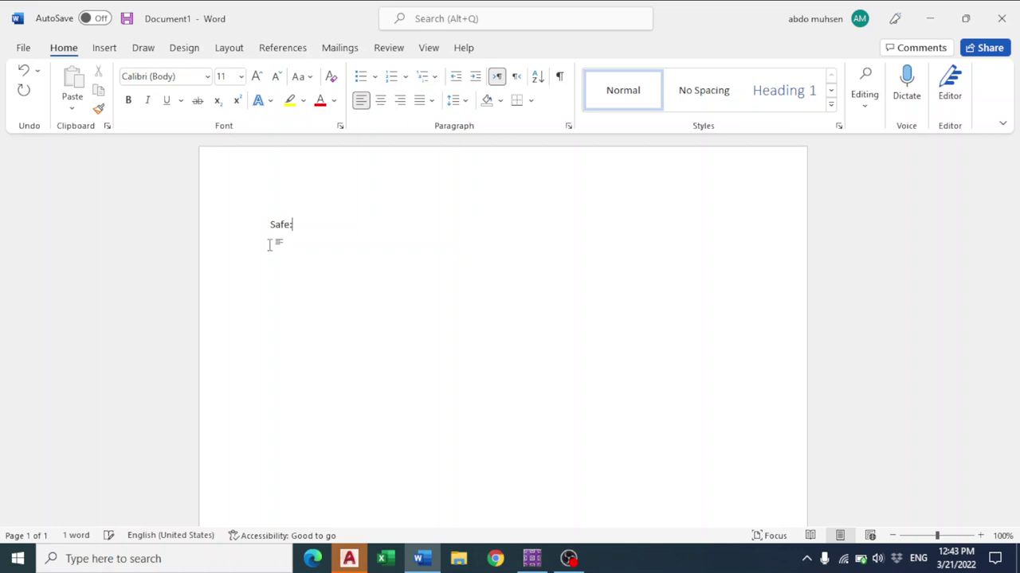
{"action": "key", "text": "Return"}
{"action": "type", "text": "slab:"}
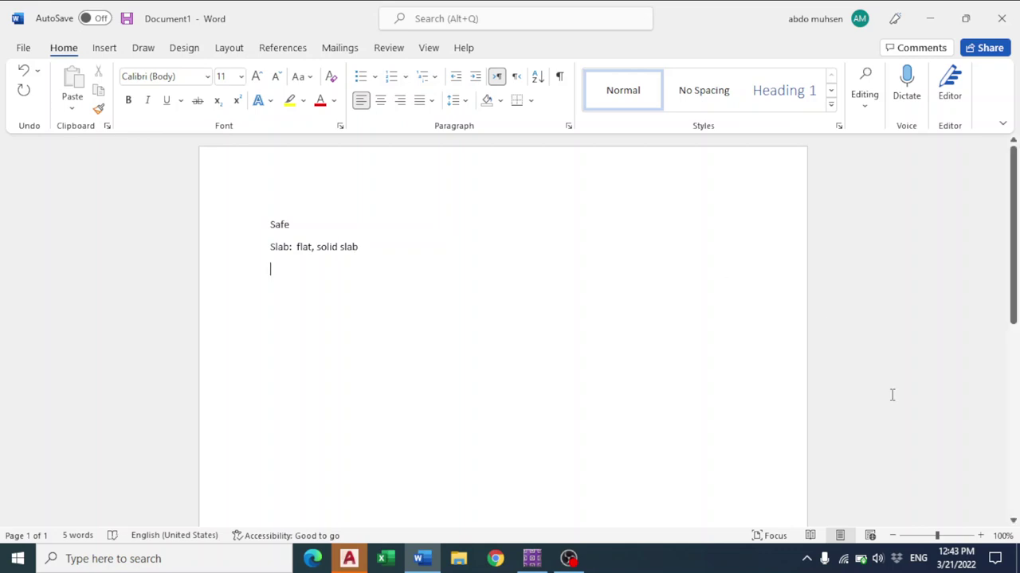
Add the line "Solid: شبكة حديد وكمان بكون فيه بيمات" below the slab types in the Word notes
{"action": "left_click", "coordinate": [533, 558]}
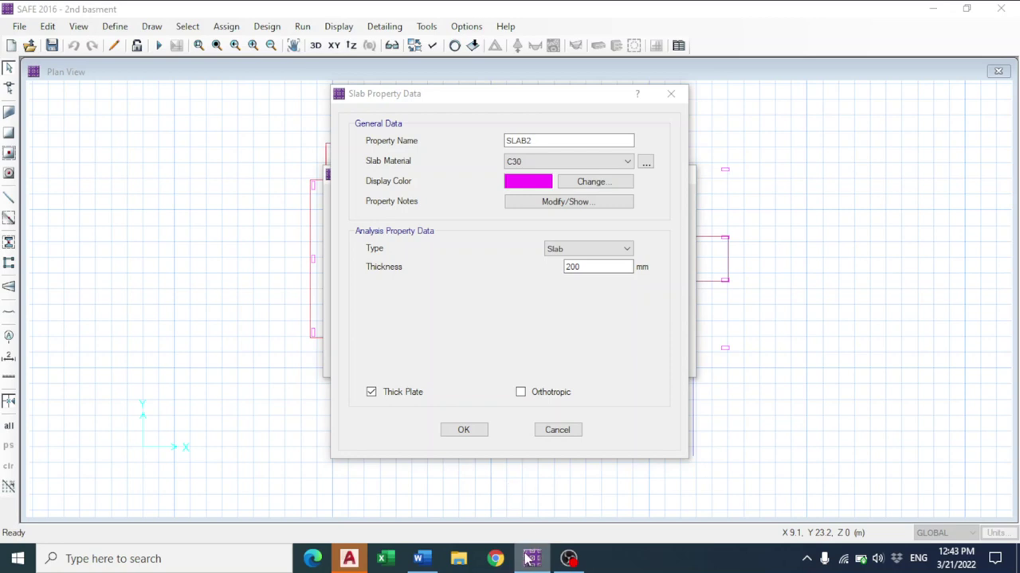
{"action": "left_click", "coordinate": [422, 558]}
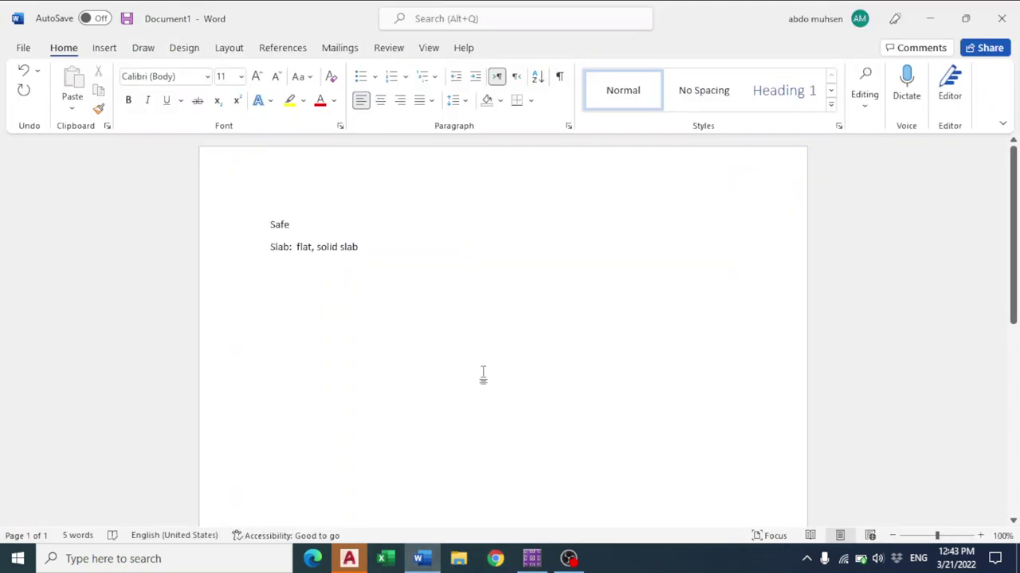
{"action": "type", "text": "solid"}
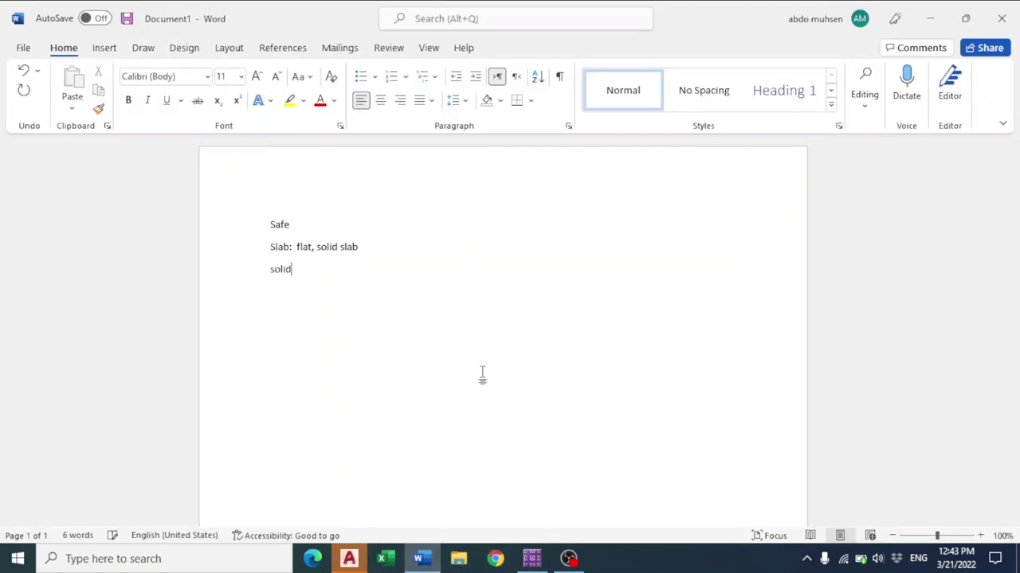
{"action": "type", "text": ":"}
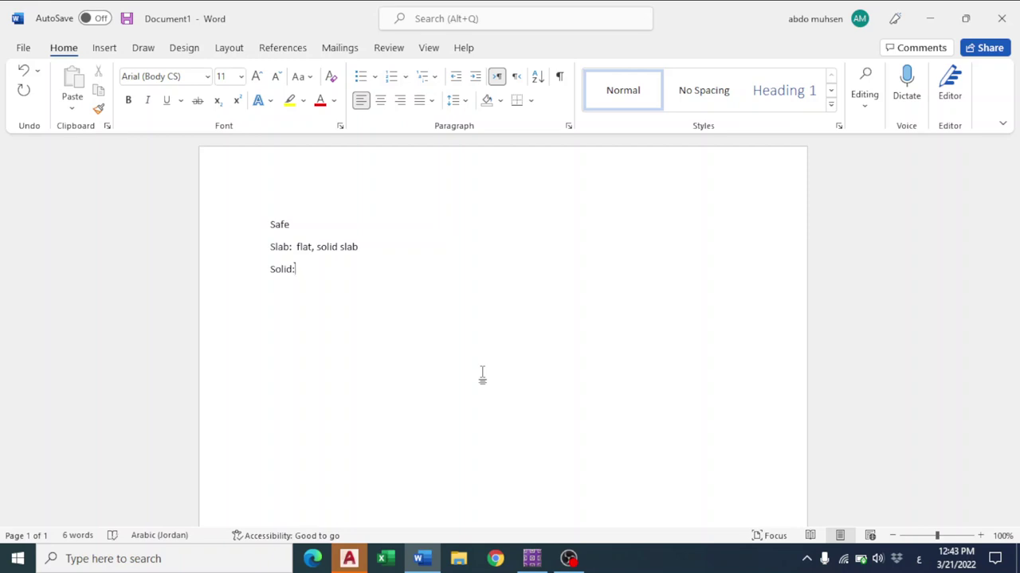
{"action": "type", "text": "شبكة حديد"}
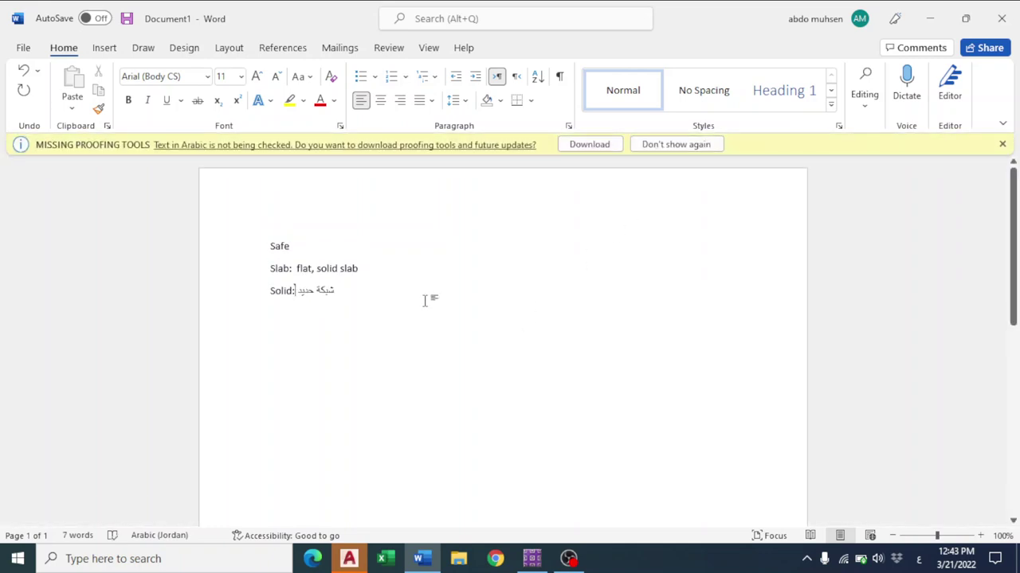
{"action": "type", "text": " وكمان"}
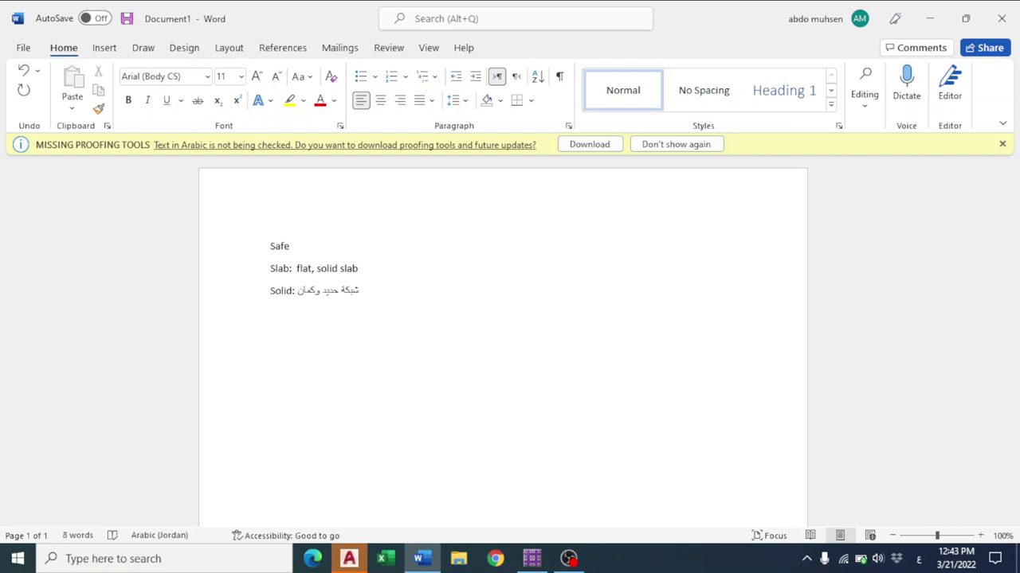
{"action": "type", "text": " يكون فيه بيم"}
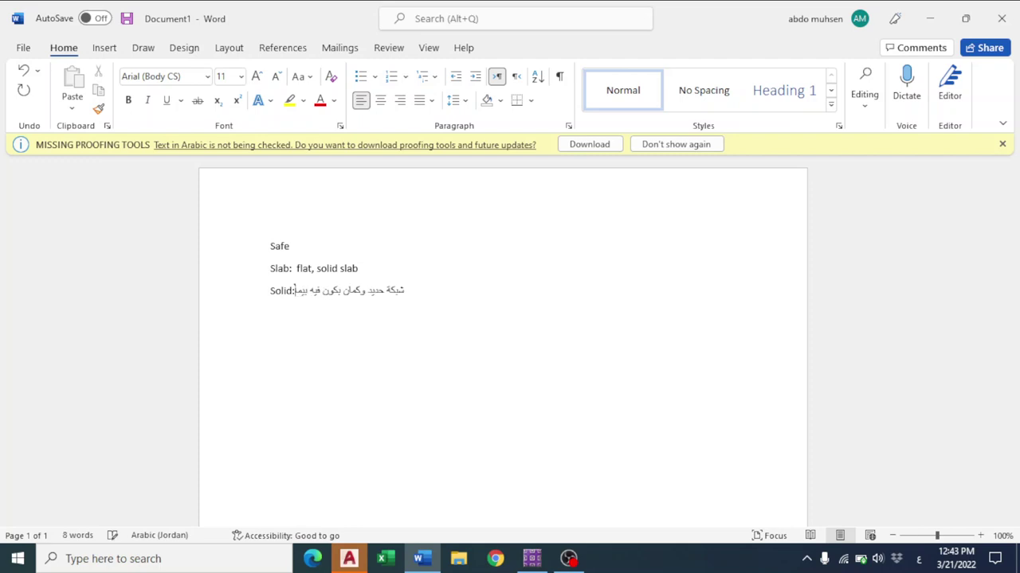
{"action": "type", "text": "ات"}
{"action": "key", "text": "Return"}
Start a "Flat:" line below the solid slab description with the text "شبكة حديد وحديد إضافة بدون او بيمات"
{"action": "key", "text": "alt+shift"}
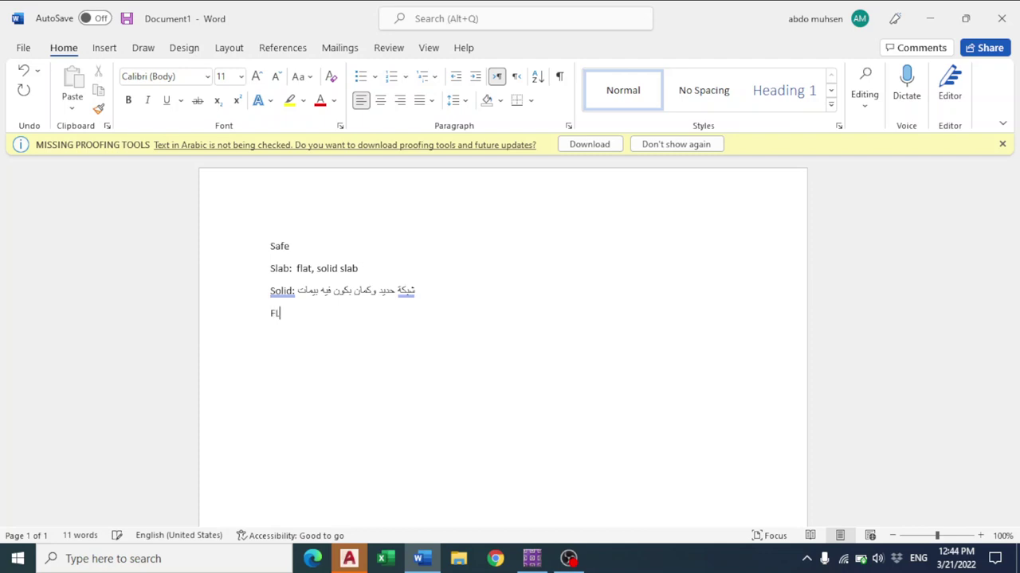
{"action": "type", "text": "Flat:"}
{"action": "key", "text": "alt+shift"}
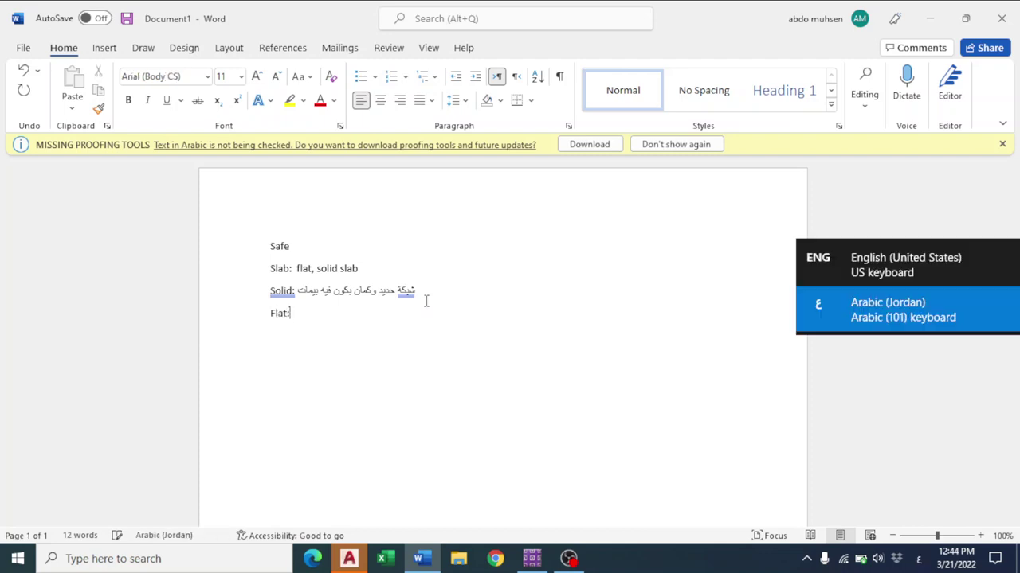
{"action": "key", "text": "alt+shift"}
{"action": "type", "text": "a"}
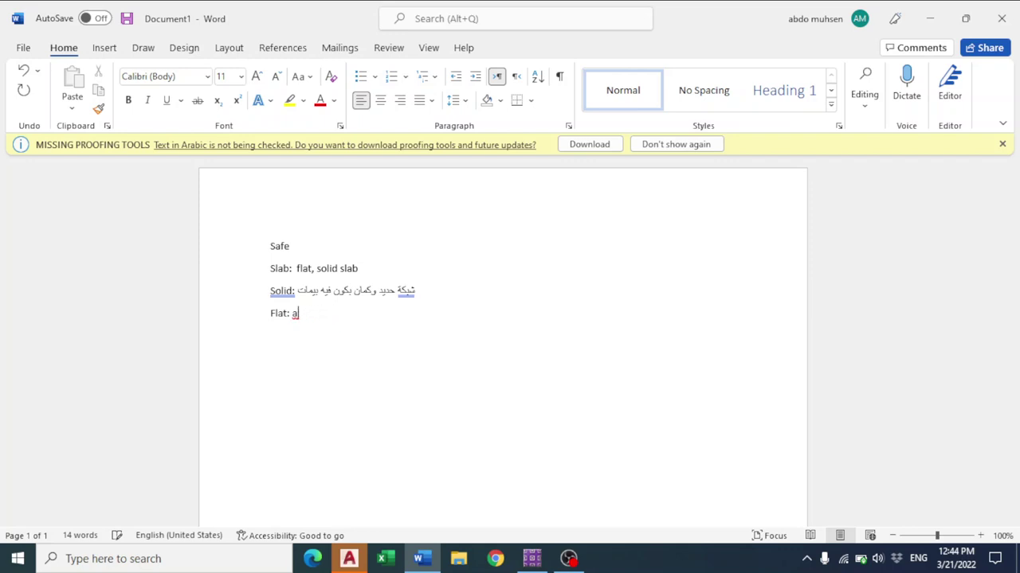
{"action": "key", "text": "BackSpace"}
{"action": "key", "text": "alt+shift"}
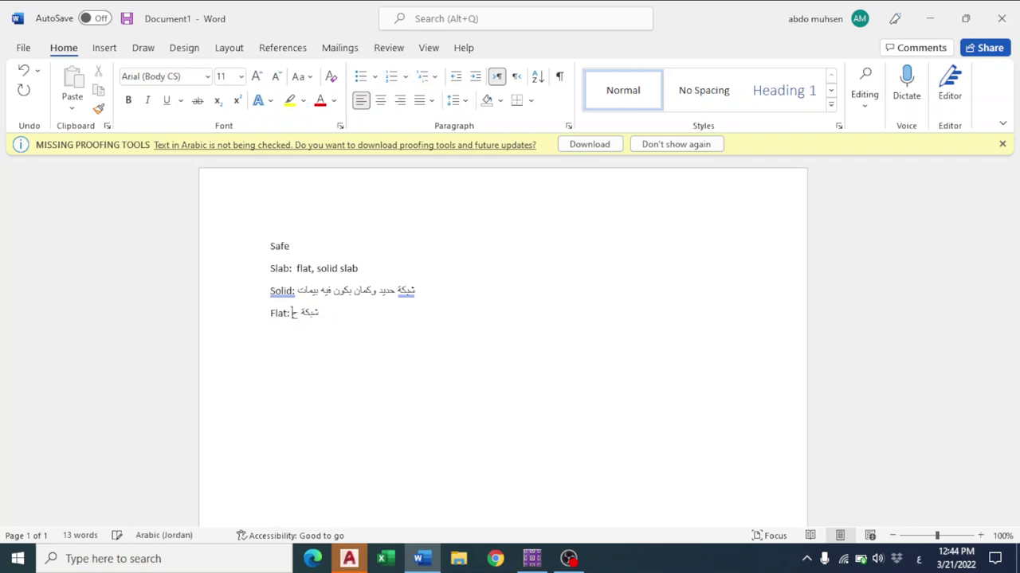
{"action": "type", "text": "شبكة حديد وحديد اضافة بدون او بيمات"}
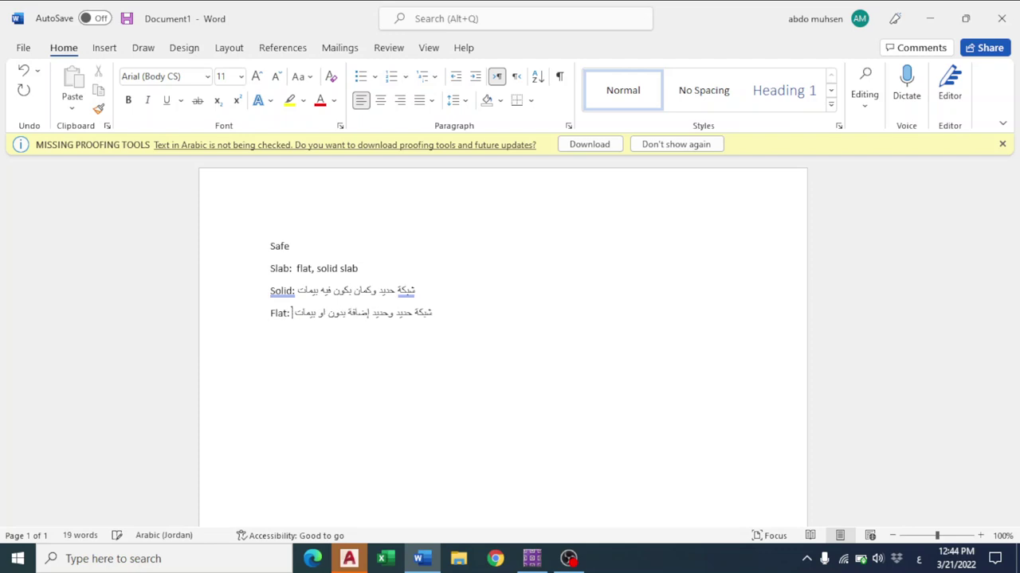
Extend the flat slab description with "او ممكن يكون عندي بيم على الخارجي" and end the line
{"action": "type", "text": " او ممك"}
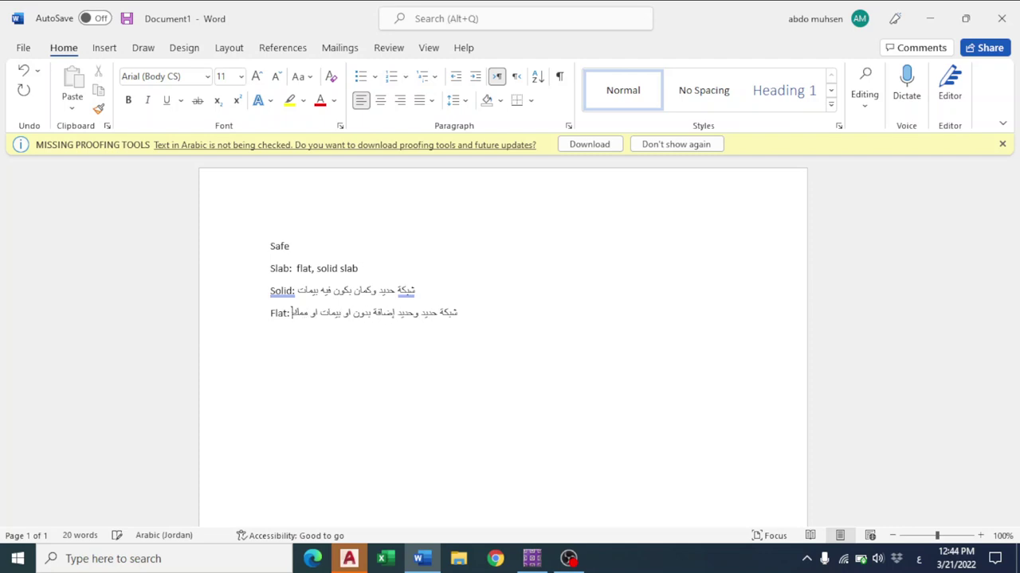
{"action": "type", "text": "ن يكون عندي بي"}
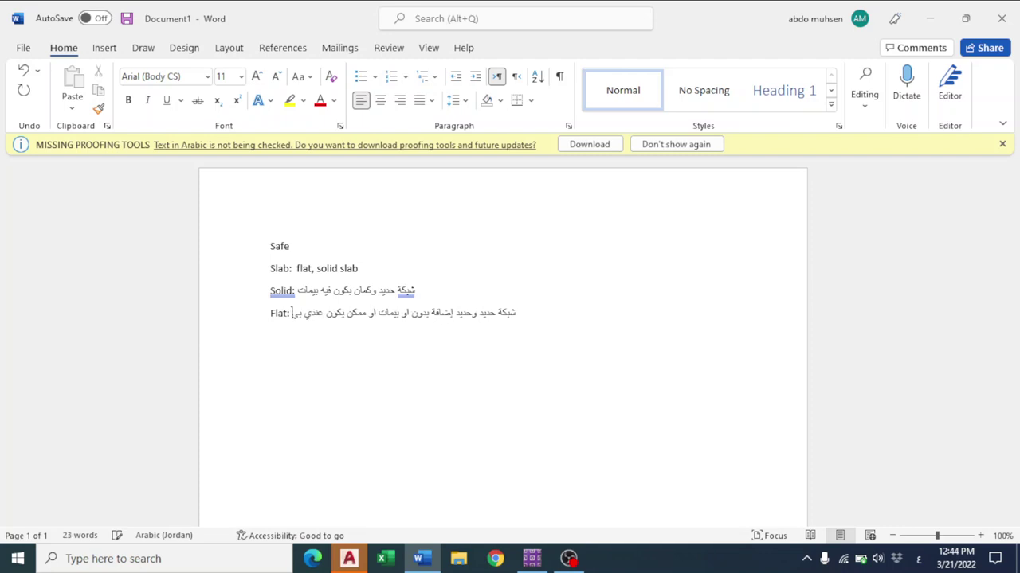
{"action": "type", "text": "م على"}
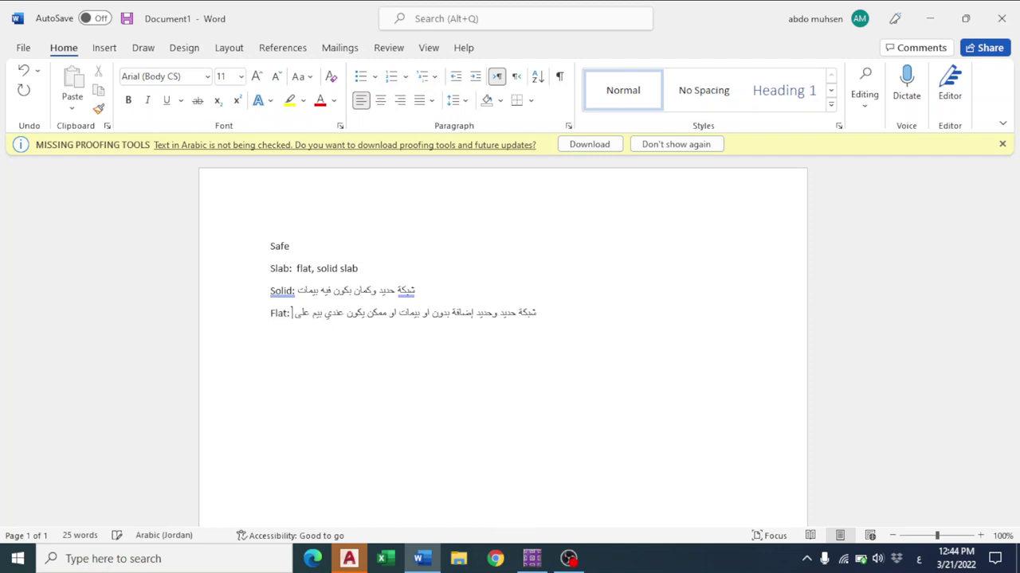
{"action": "type", "text": " الخارجي"}
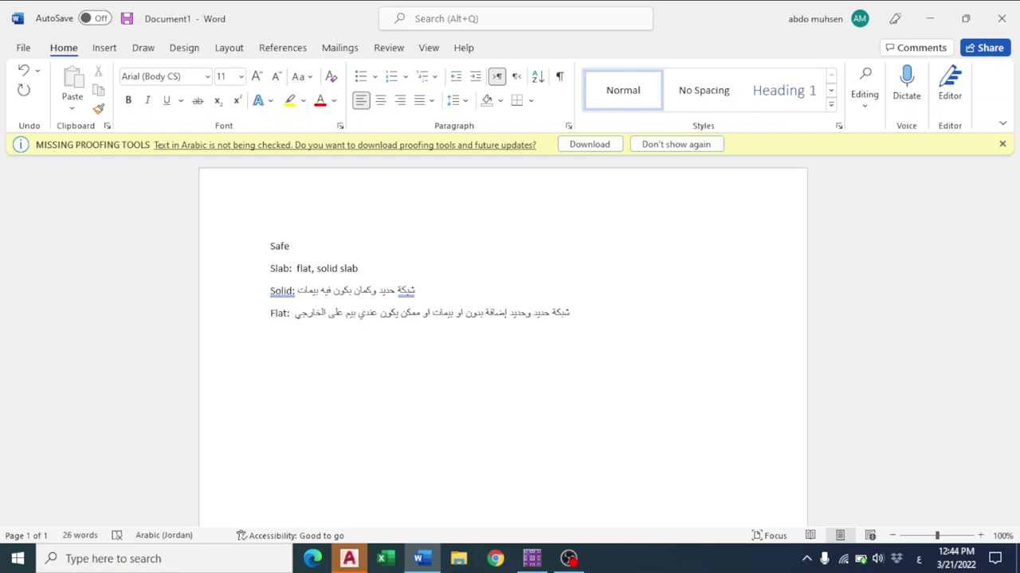
{"action": "key", "text": "Return"}
Apply the suggested grammar correction for the spacing after "Solid:" in the solid slab description
{"action": "key", "text": "alt+shift"}
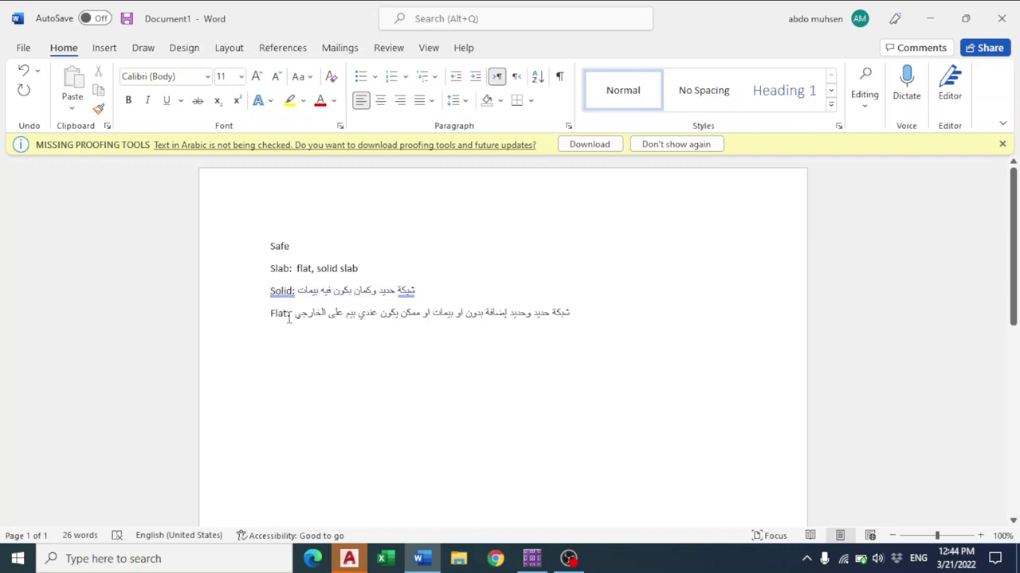
{"action": "right_click", "coordinate": [285, 291]}
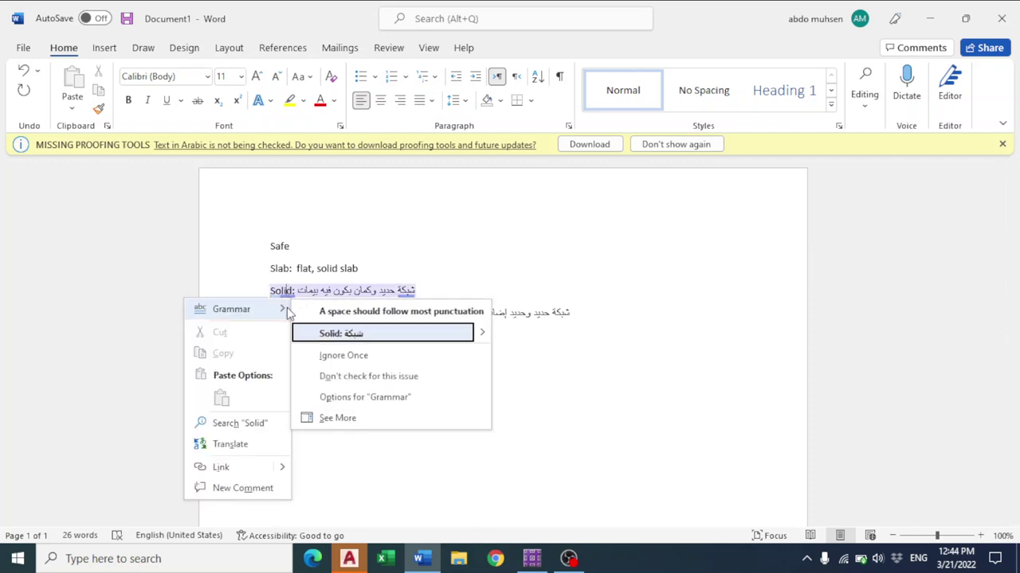
{"action": "left_click", "coordinate": [329, 332]}
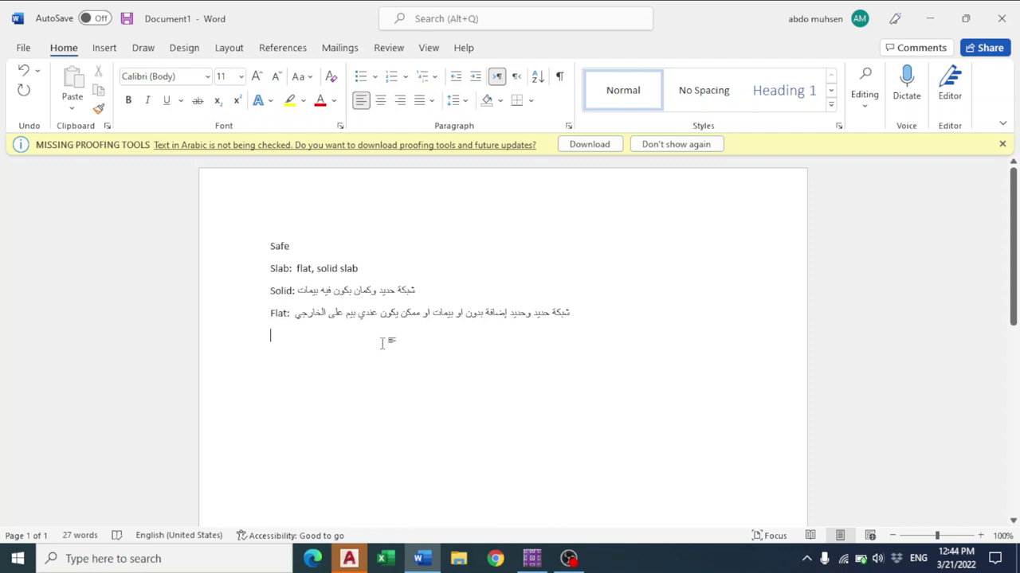
Add the thickness line "Flat: 17-20 cm minimum" below the flat slab description in Word
{"action": "left_click", "coordinate": [532, 559]}
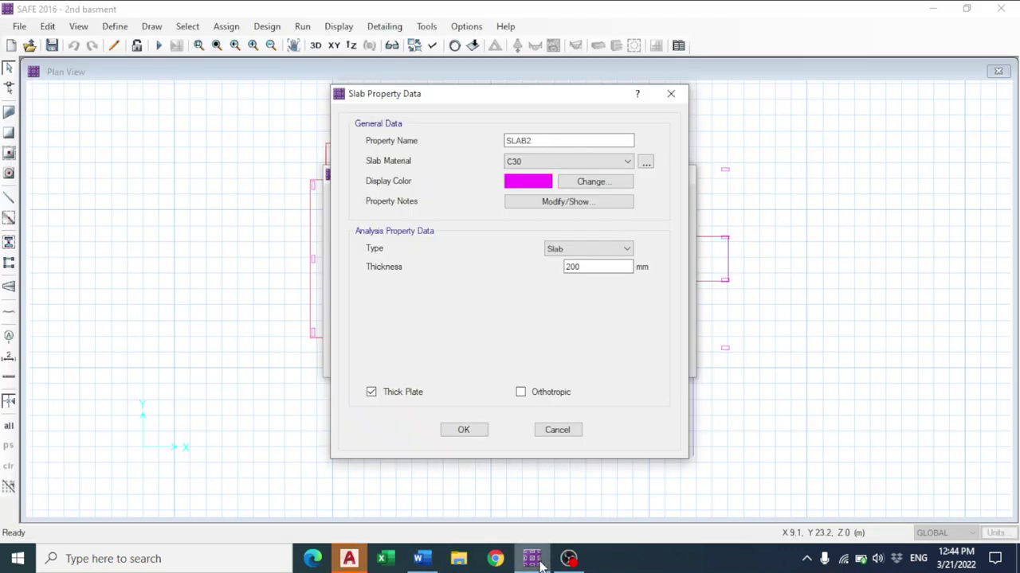
{"action": "left_click", "coordinate": [422, 558]}
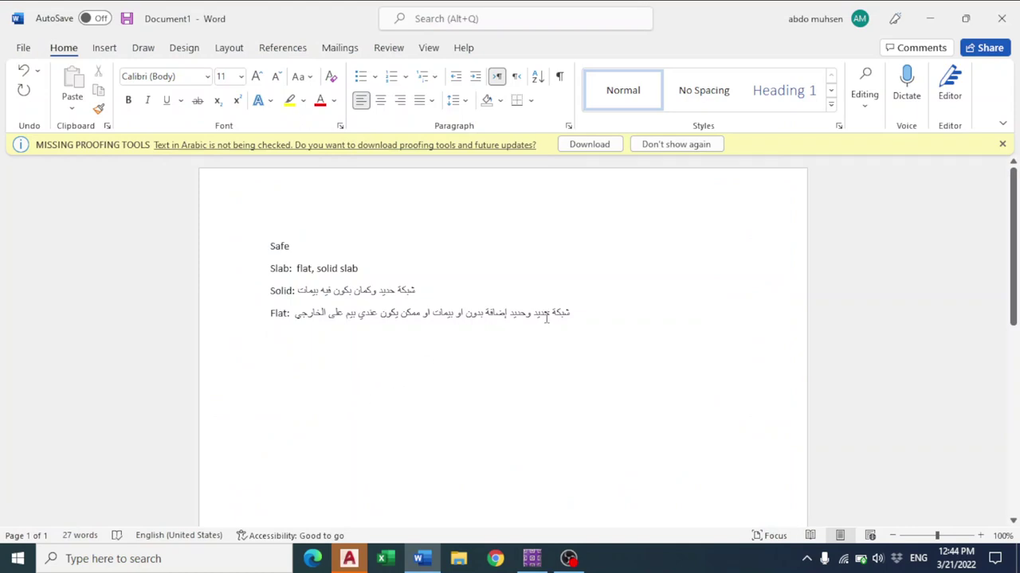
{"action": "type", "text": "Fla"}
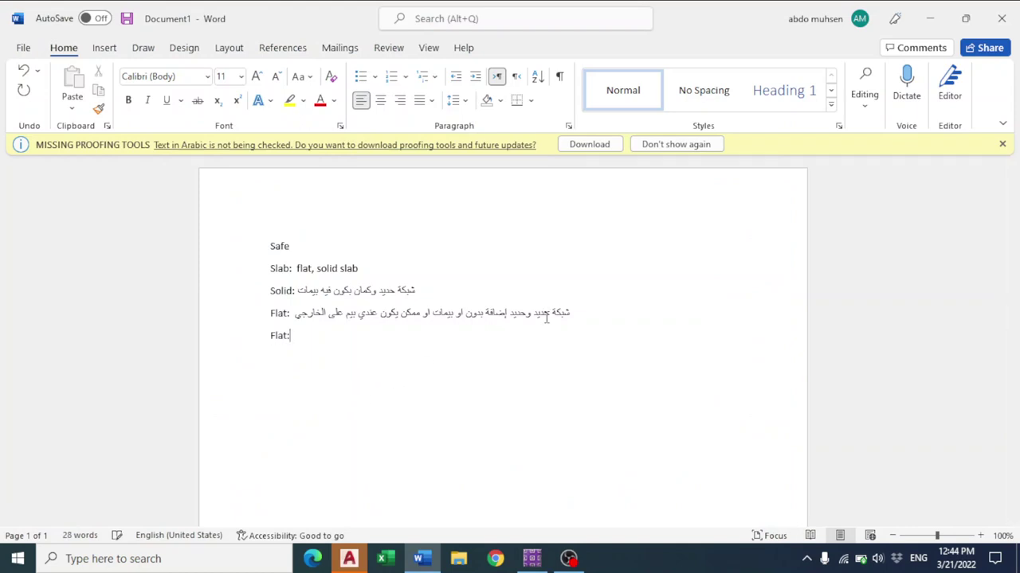
{"action": "type", "text": "t:"}
{"action": "key", "text": "BackSpace"}
{"action": "type", "text": "mum"}
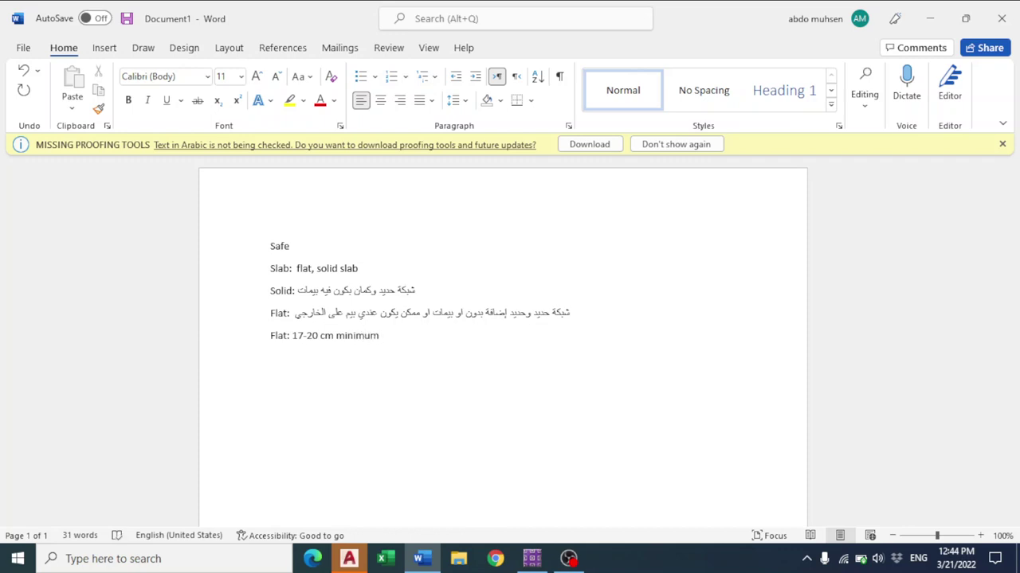
Add the thickness line "Solid: 15cm Max" below the flat slab thickness
{"action": "key", "text": "Return"}
{"action": "type", "text": "Solim"}
{"action": "type", "text": ": 15 Ma"}
{"action": "type", "text": "x"}
{"action": "type", "text": "cm"}
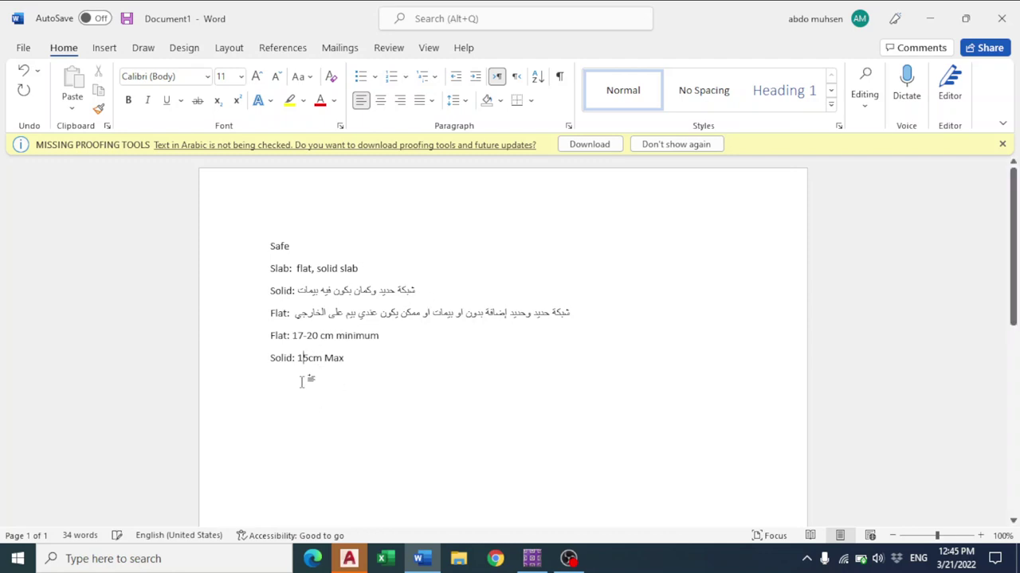
{"action": "left_click", "coordinate": [374, 350]}
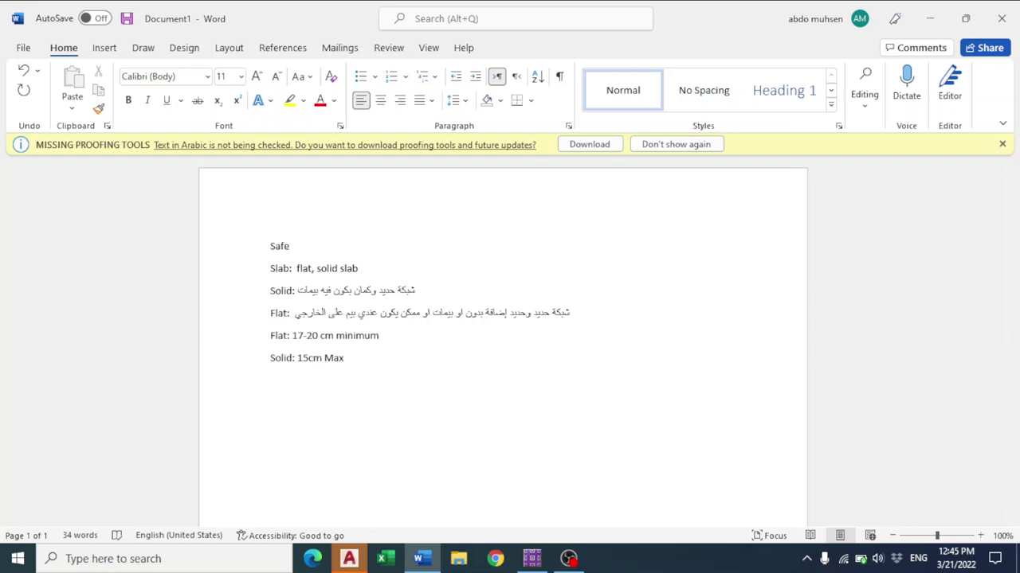
Switch to SAFE and review the slab type options and the thickness setting in the slab property data
{"action": "left_click", "coordinate": [532, 558]}
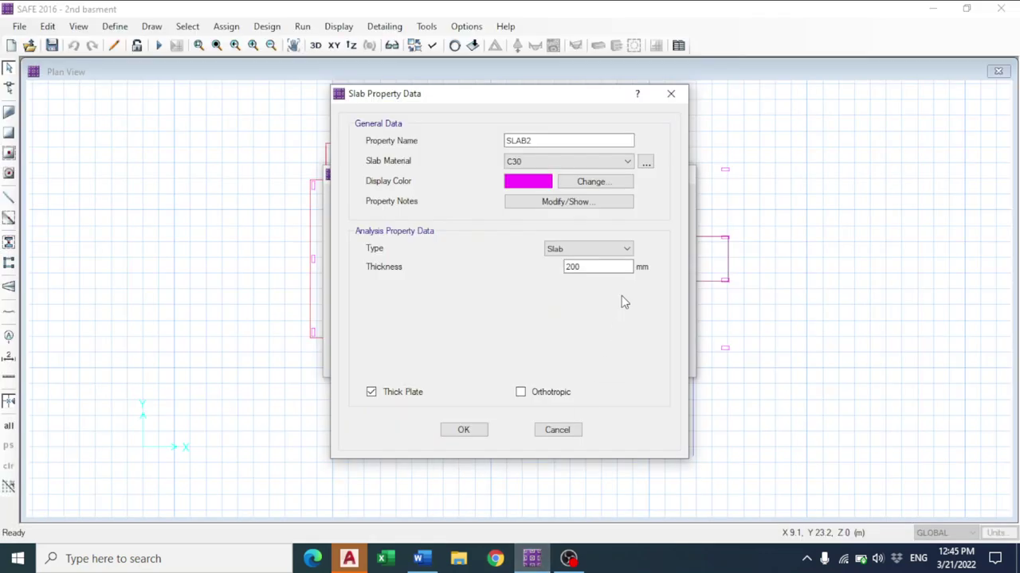
{"action": "left_click", "coordinate": [618, 252]}
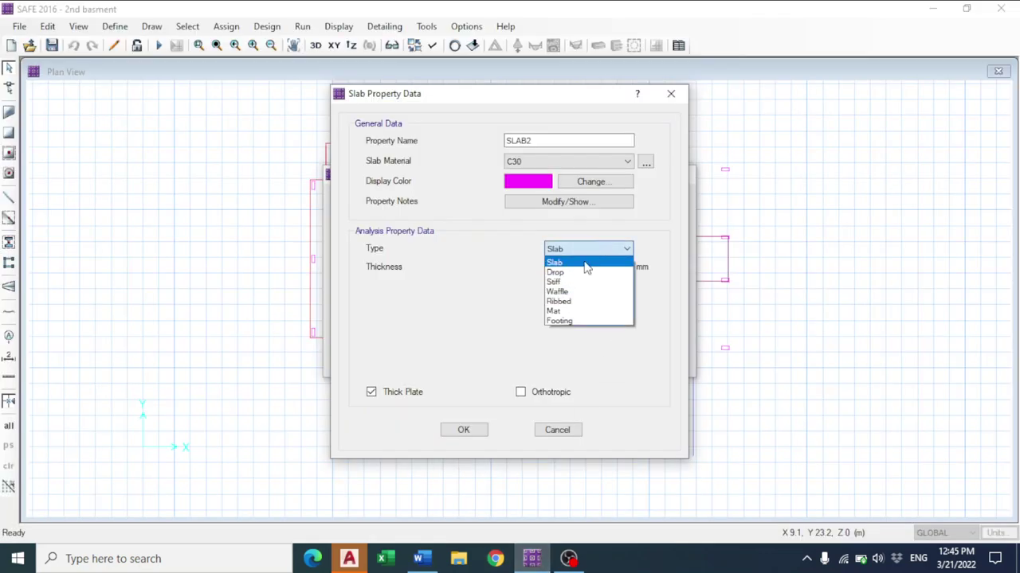
{"action": "left_click", "coordinate": [585, 265]}
{"action": "left_click_drag", "start_coordinate": [595, 266], "coordinate": [537, 272]}
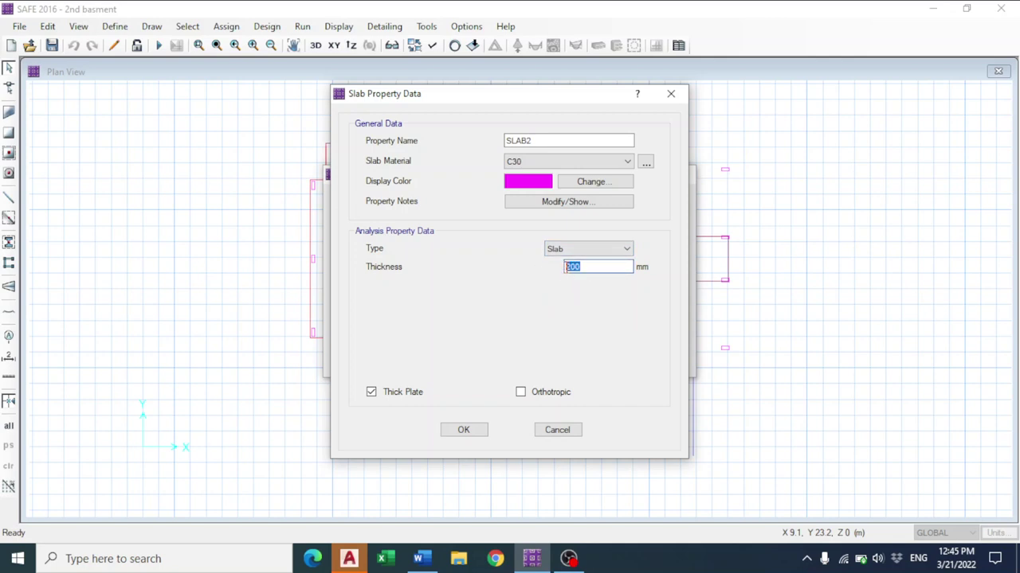
{"action": "left_click", "coordinate": [602, 265]}
Switch back to Word and add the heading "Slabs type:" followed by the line "Span < 4m .....use solid slab"
{"action": "left_click", "coordinate": [422, 559]}
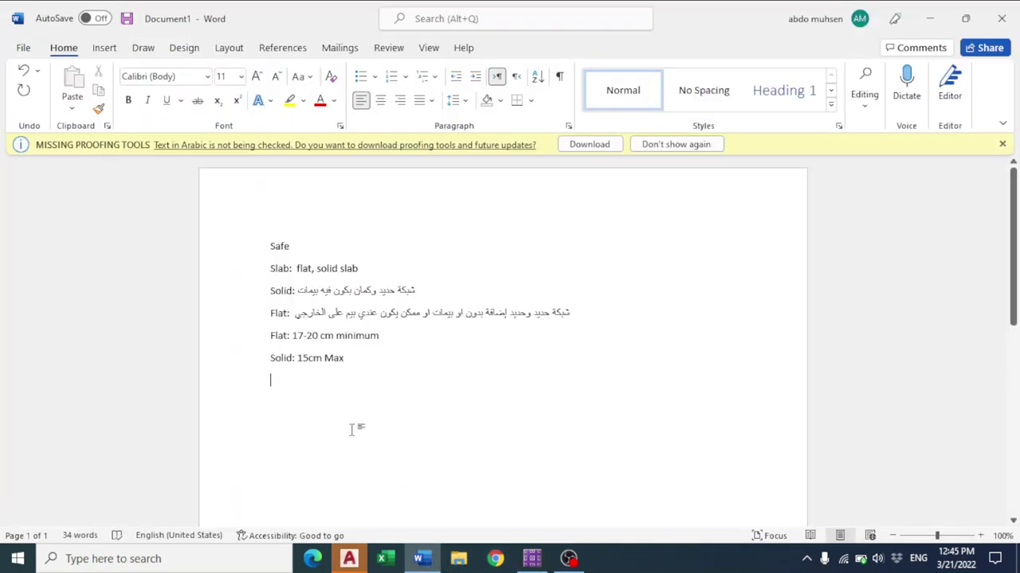
{"action": "type", "text": "Slabs"}
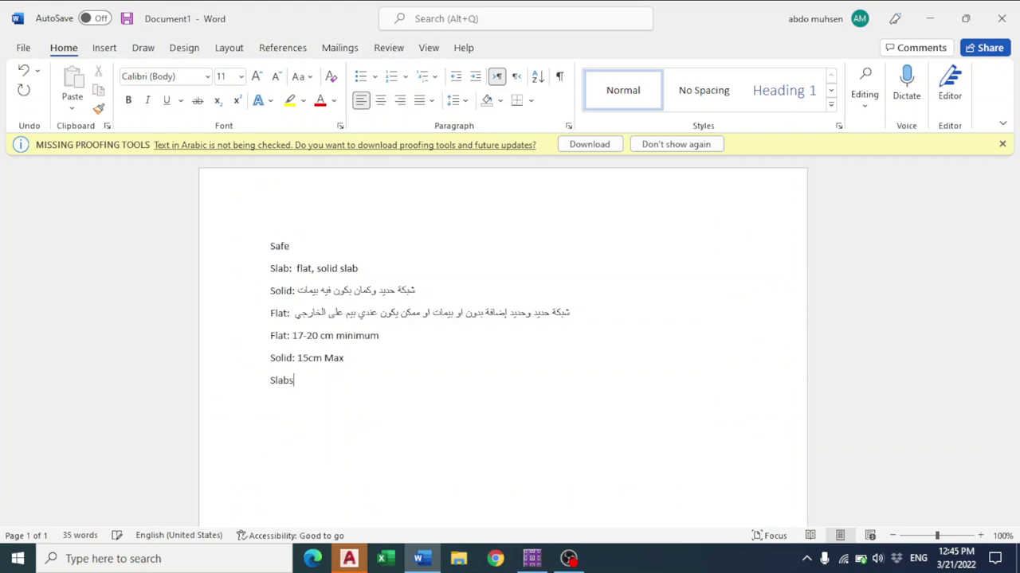
{"action": "type", "text": " type:"}
{"action": "key", "text": "Return"}
{"action": "type", "text": "Span  < 4m .....use"}
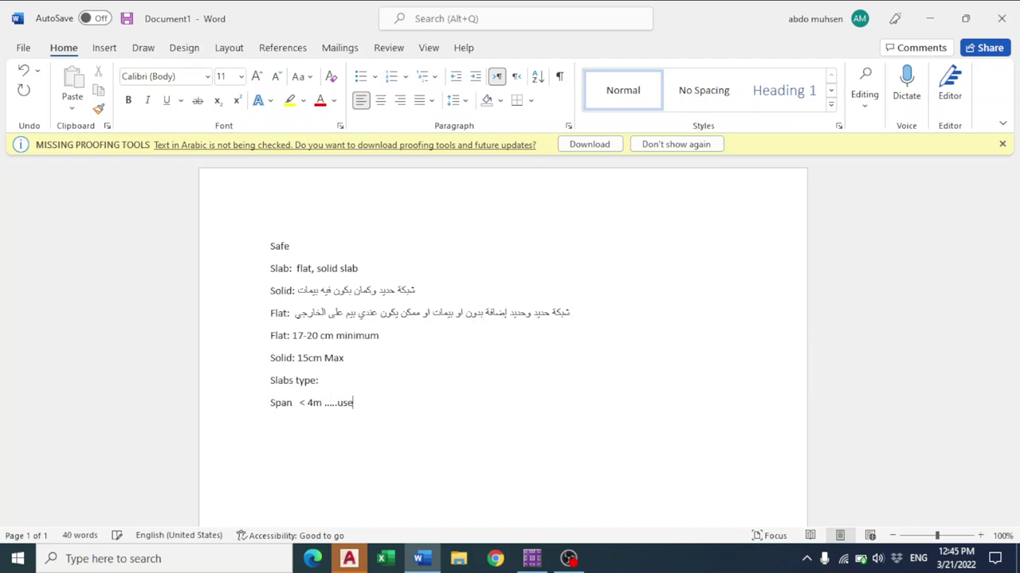
{"action": "type", "text": " solid slab"}
Apply the suggested four-dot punctuation correction before "use solid slab" and continue on the line below
{"action": "right_click", "coordinate": [330, 403]}
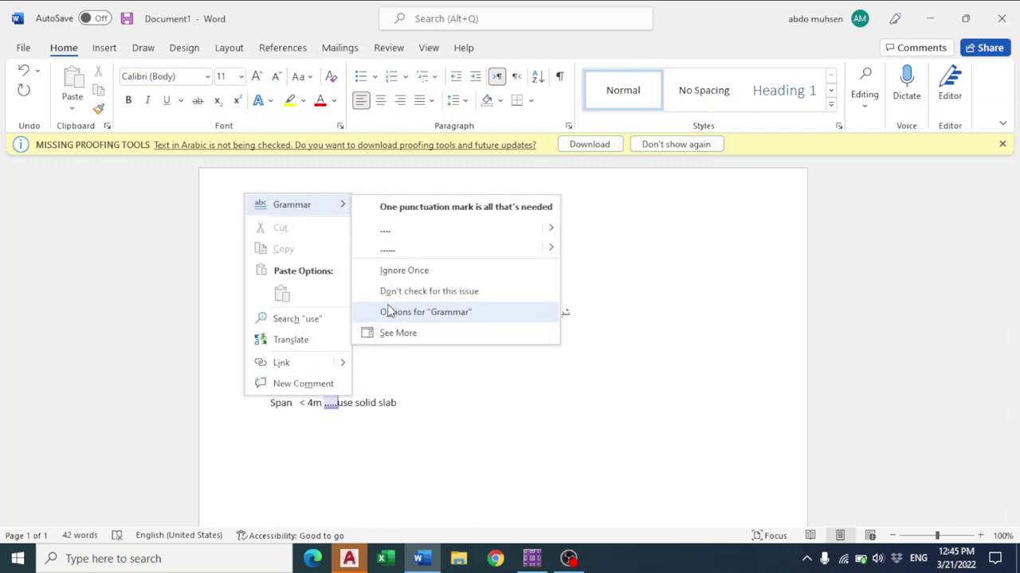
{"action": "left_click", "coordinate": [402, 234]}
{"action": "left_click", "coordinate": [277, 424]}
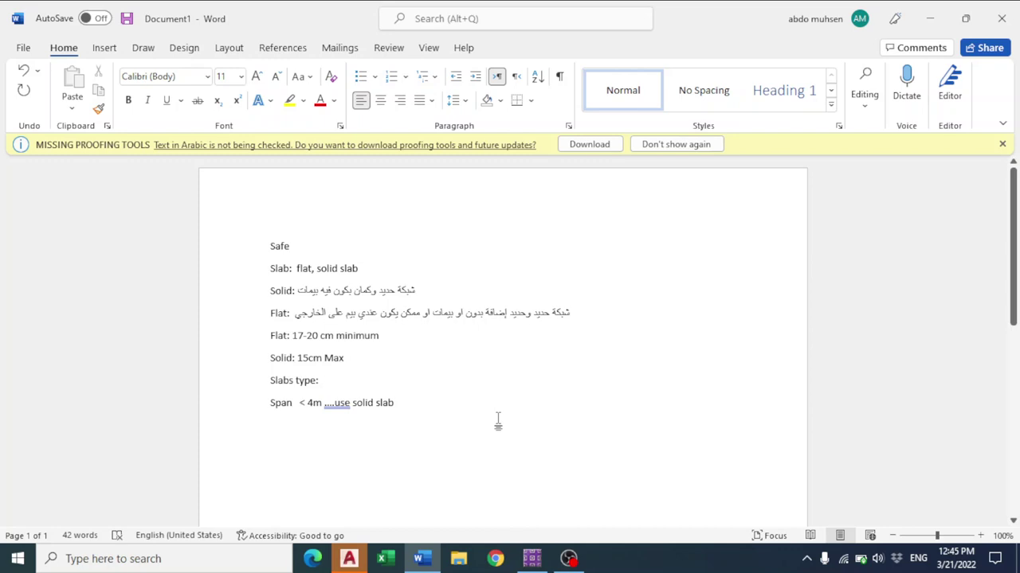
{"action": "type", "text": "Span 4"}
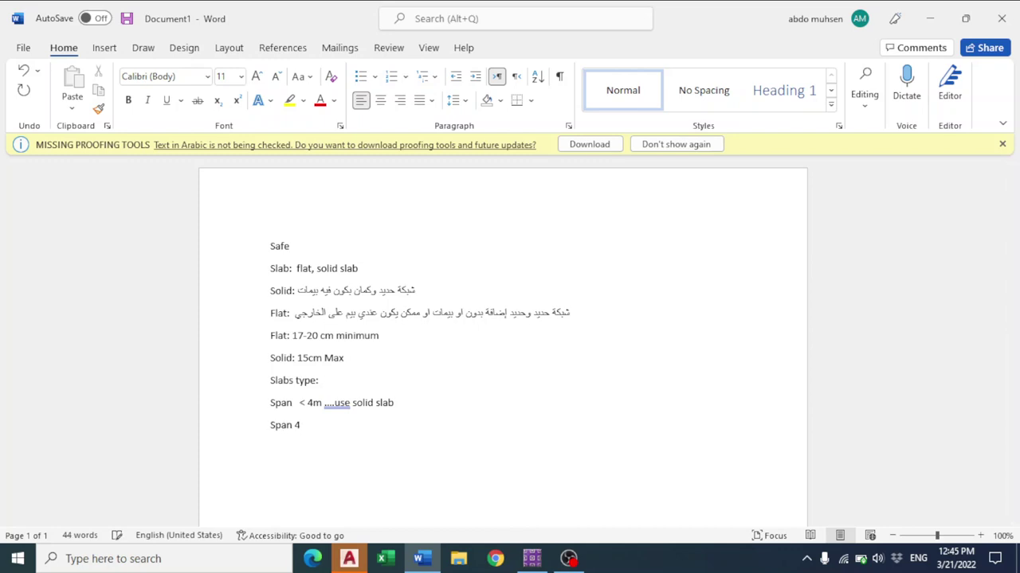
{"action": "key", "text": "BackSpace"}
{"action": "key", "text": "BackSpace"}
{"action": "key", "text": "BackSpace"}
{"action": "key", "text": "BackSpace"}
{"action": "key", "text": "BackSpace"}
{"action": "key", "text": "BackSpace"}
{"action": "type", "text": "<4"}
{"action": "key", "text": "BackSpace"}
{"action": "key", "text": "BackSpace"}
Add the lines "4<span <7.....use one way ribbed" and "7<span <10 use flat slab", and start a line with "Span >10...."
{"action": "type", "text": "4<span <7.....use one way ri"}
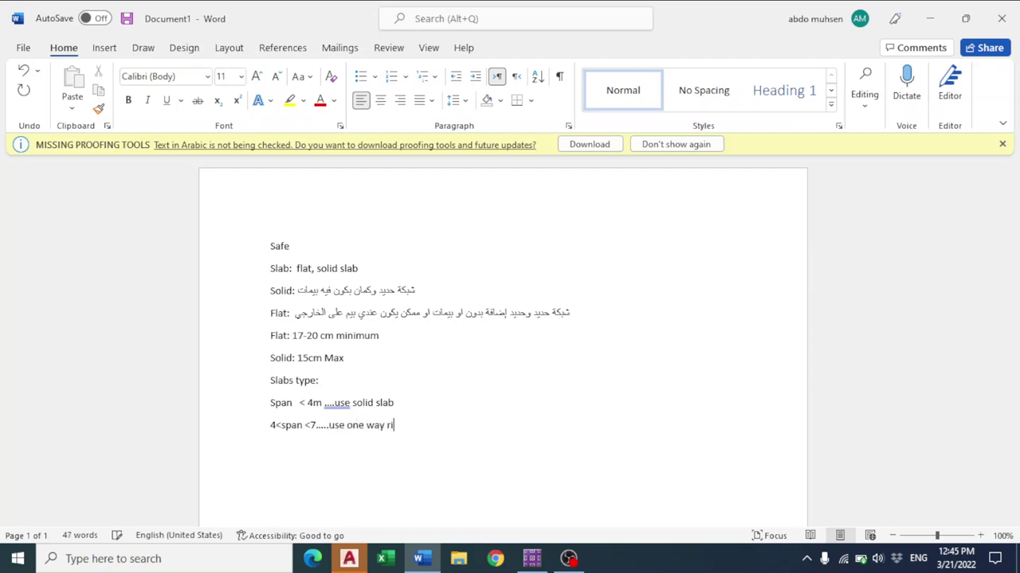
{"action": "type", "text": "bbed"}
{"action": "key", "text": "Return"}
{"action": "type", "text": "7<span <1"}
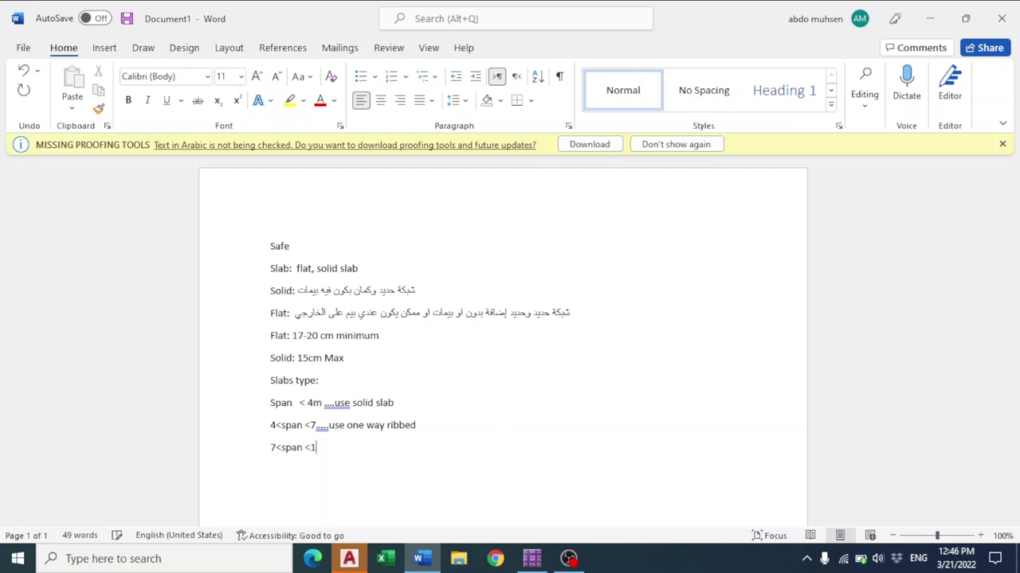
{"action": "type", "text": "0  use flat slab Sp"}
{"action": "type", "text": "an >10.... sue"}
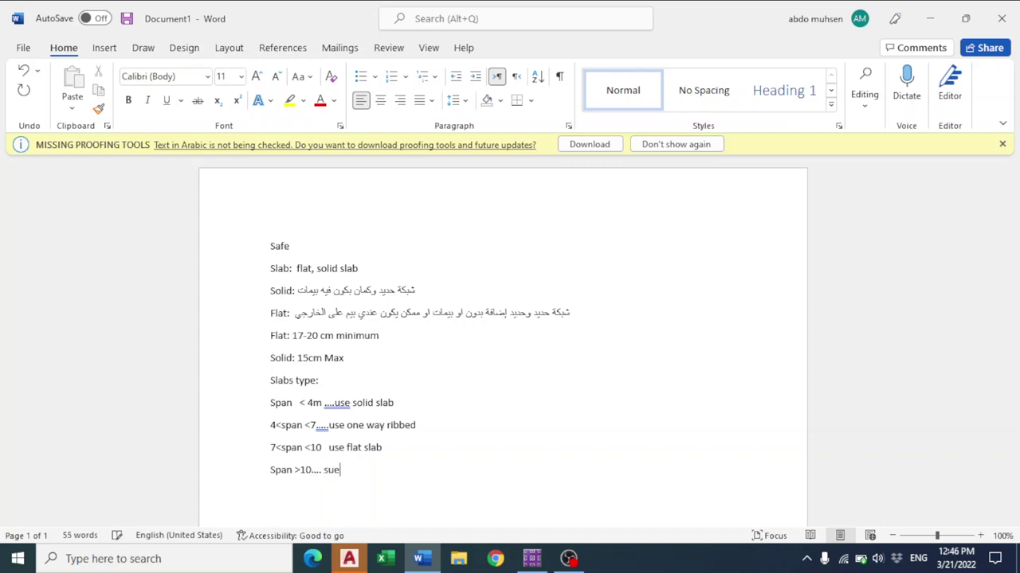
Remove the mistyped word after "Span >10...." and extend the 7 to 10 span line with "/two way ribbed slab"
{"action": "key", "text": "BackSpace"}
{"action": "key", "text": "BackSpace"}
{"action": "key", "text": "BackSpace"}
{"action": "type", "text": "/two way ribbed "}
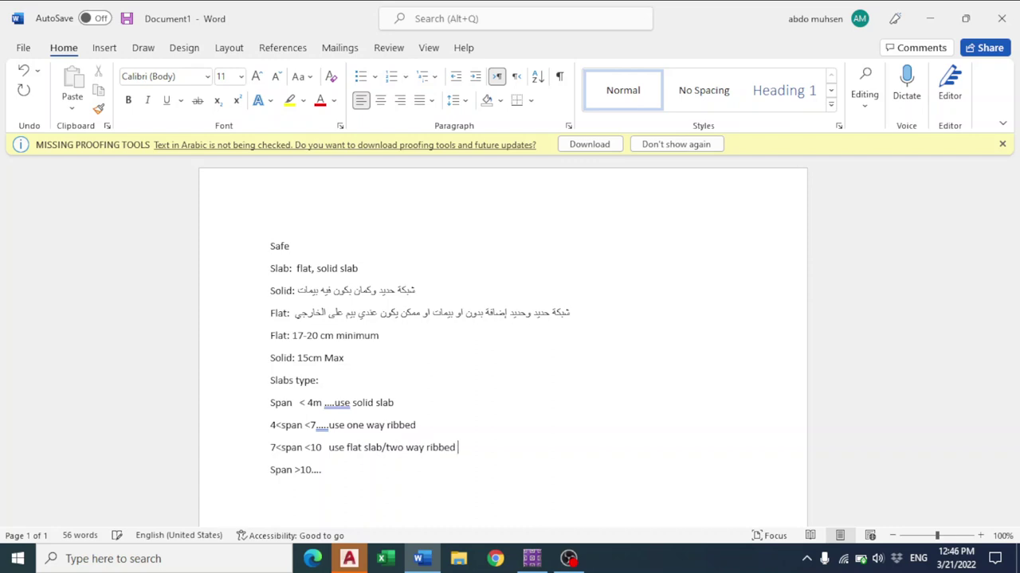
{"action": "type", "text": "slab Span"}
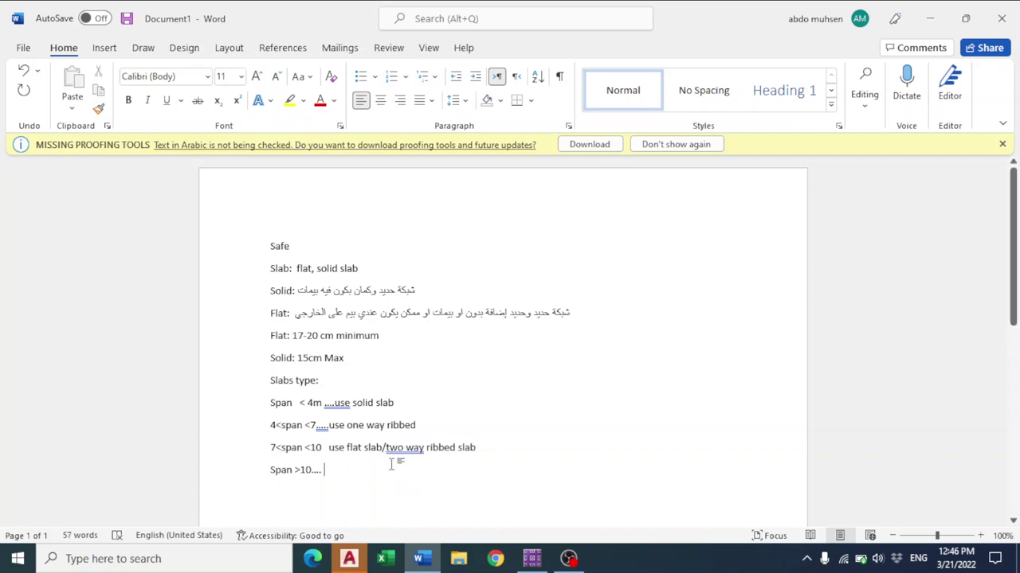
Complete the "Span >10...." line with "Waffle slab,flat sab,frame system, post tension slab (Tendon)" and begin a new line
{"action": "type", "text": " >10.... W"}
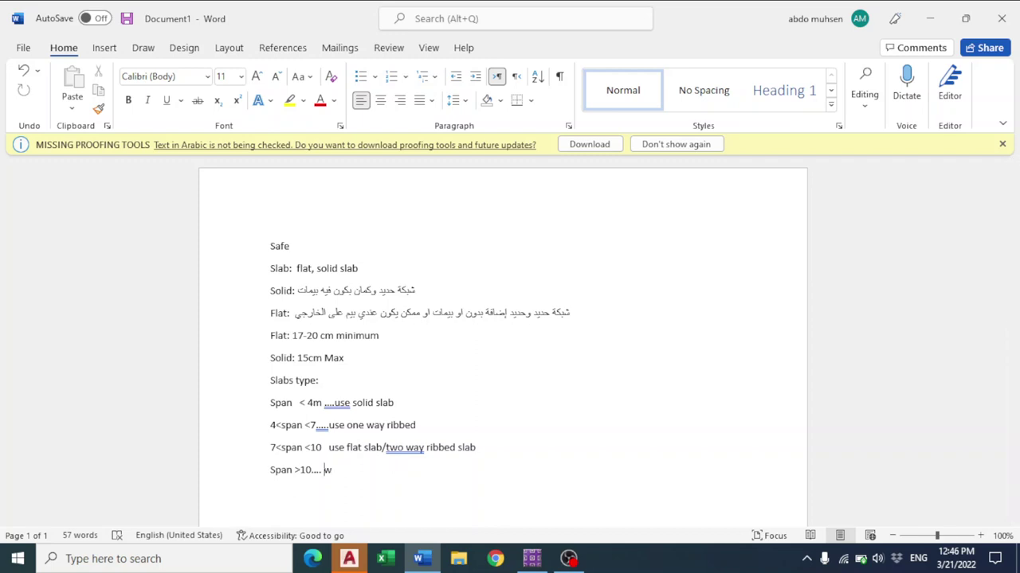
{"action": "type", "text": "affle slab,flat sa"}
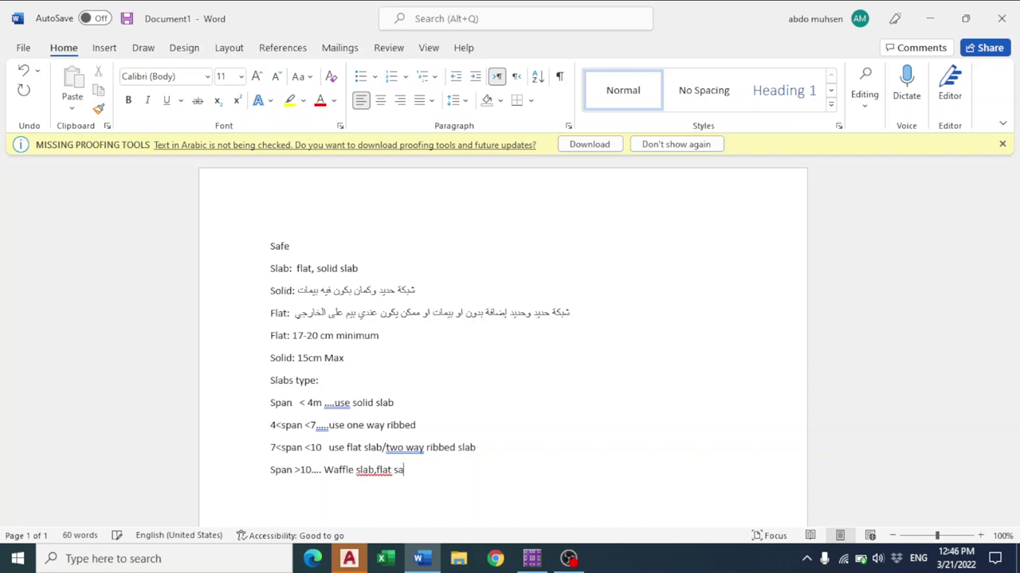
{"action": "type", "text": "b,frame system"}
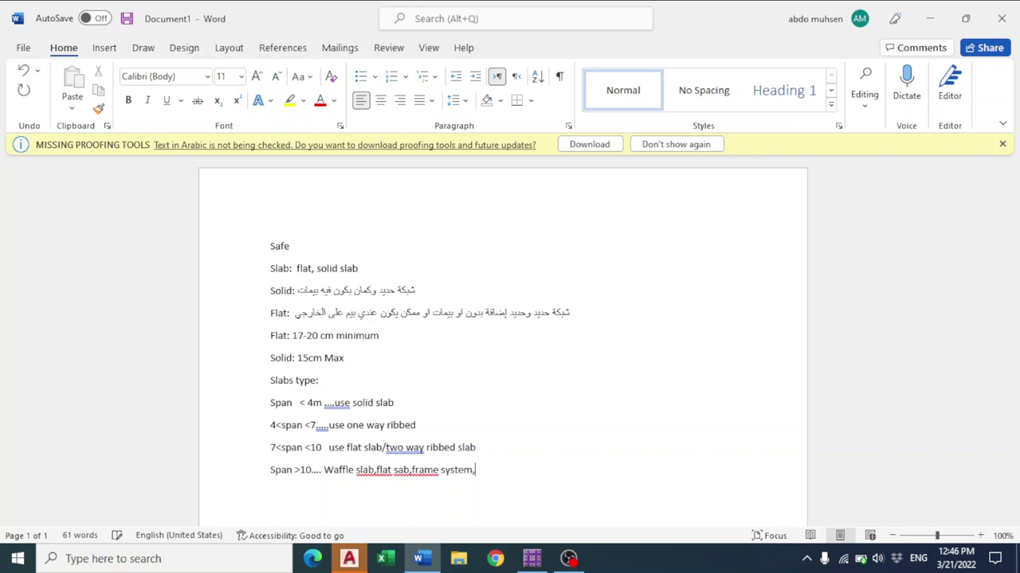
{"action": "type", "text": ", post tension slab (T"}
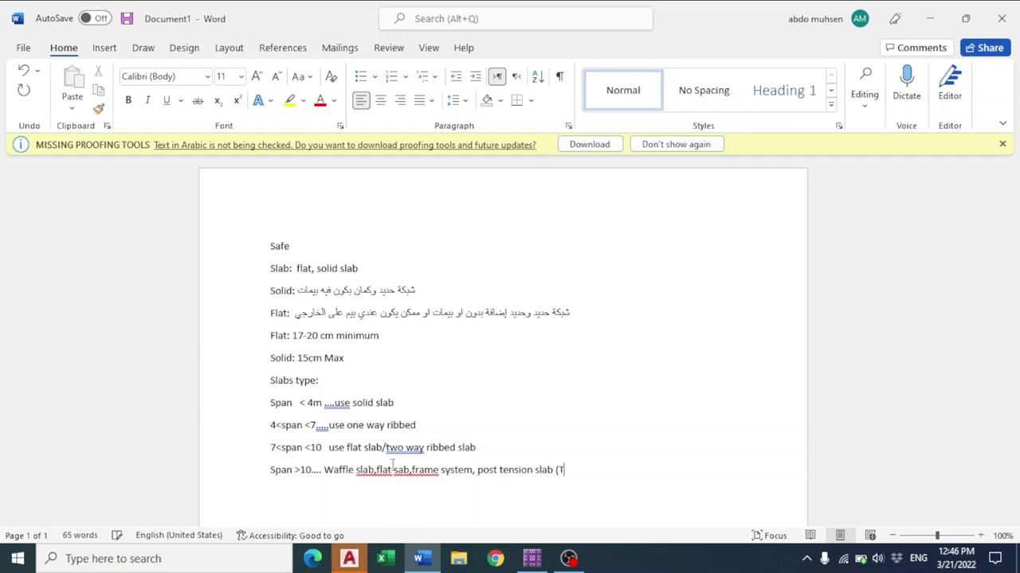
{"action": "type", "text": "endon)"}
{"action": "key", "text": "Return"}
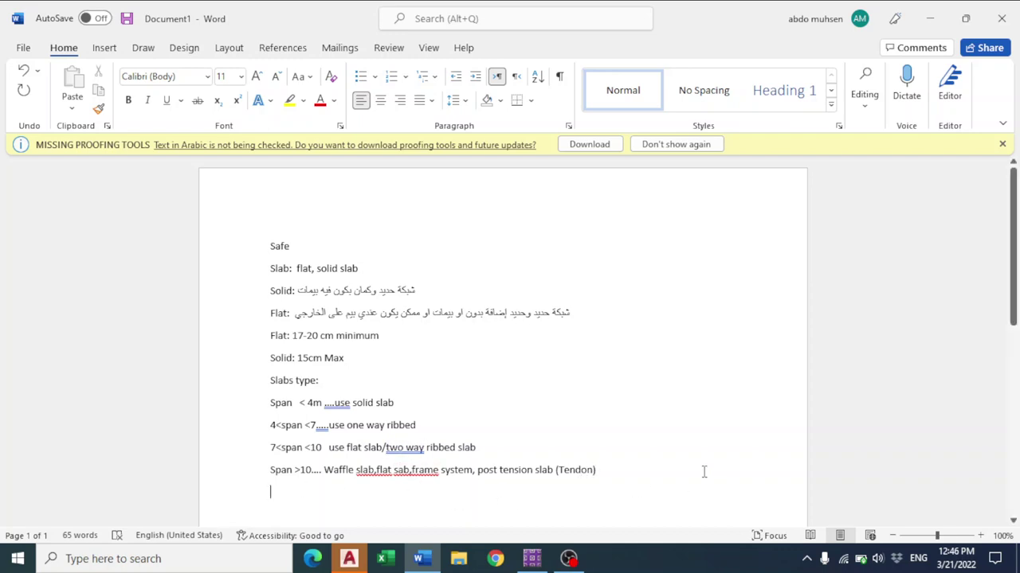
Apply the suggested grammar corrections to the span lines: "two-way", ".... use" before solid slab, and "...." before use one way ribbed
{"action": "left_click_drag", "start_coordinate": [424, 448], "coordinate": [403, 450]}
{"action": "right_click", "coordinate": [413, 447]}
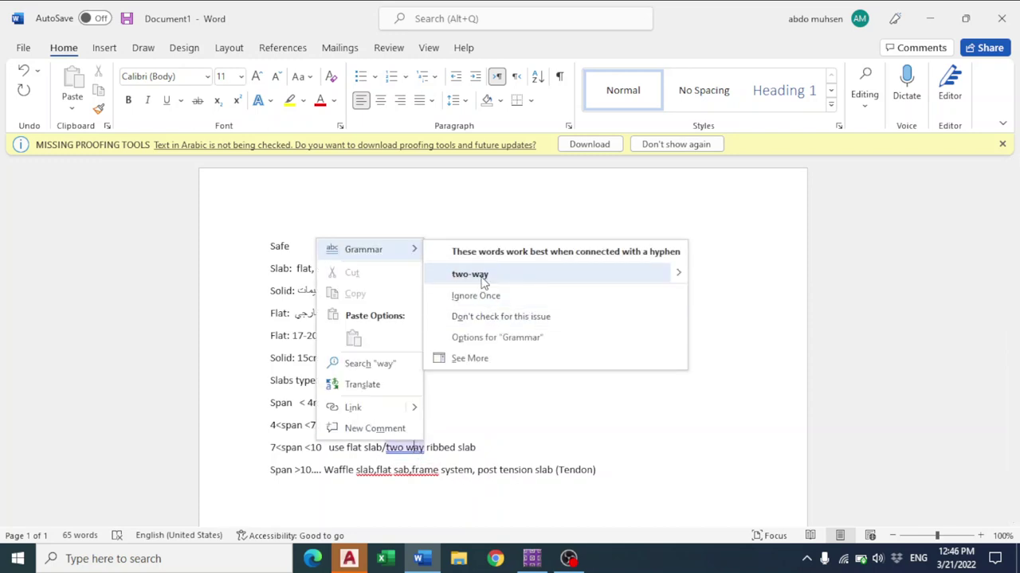
{"action": "left_click", "coordinate": [477, 276]}
{"action": "right_click", "coordinate": [350, 402]}
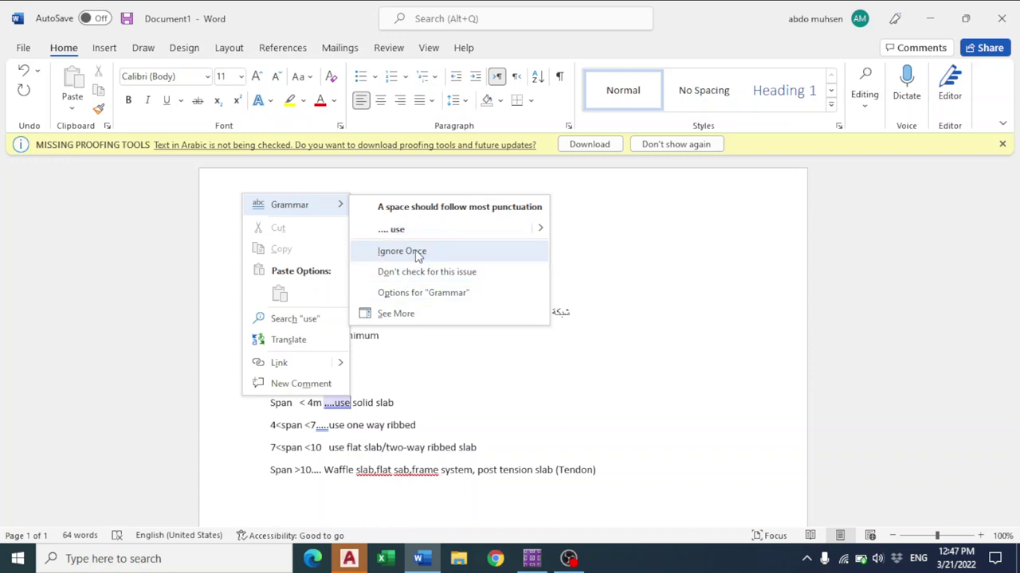
{"action": "left_click", "coordinate": [398, 229]}
{"action": "right_click", "coordinate": [322, 425]}
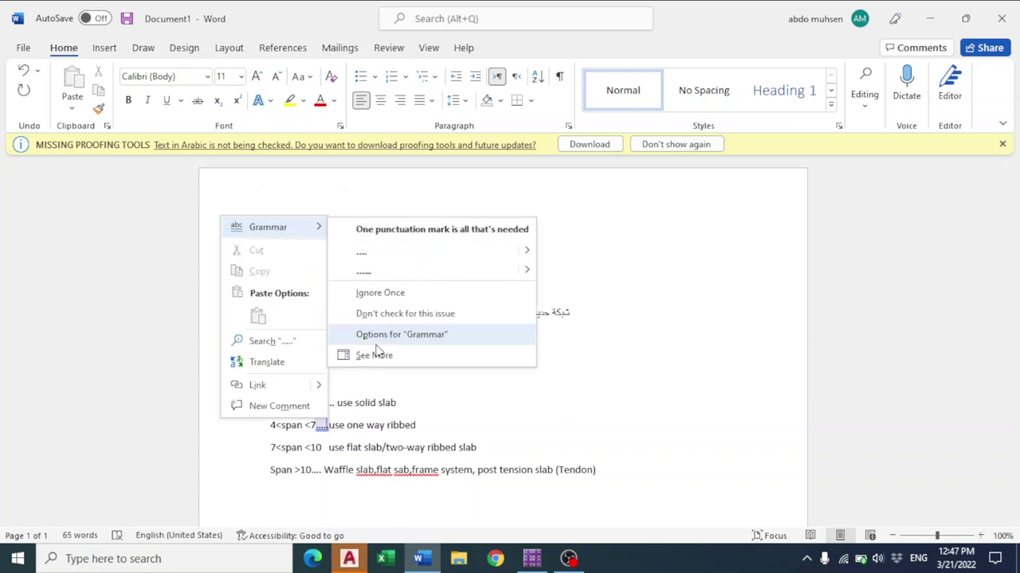
{"action": "left_click", "coordinate": [401, 251]}
{"action": "left_click", "coordinate": [433, 497]}
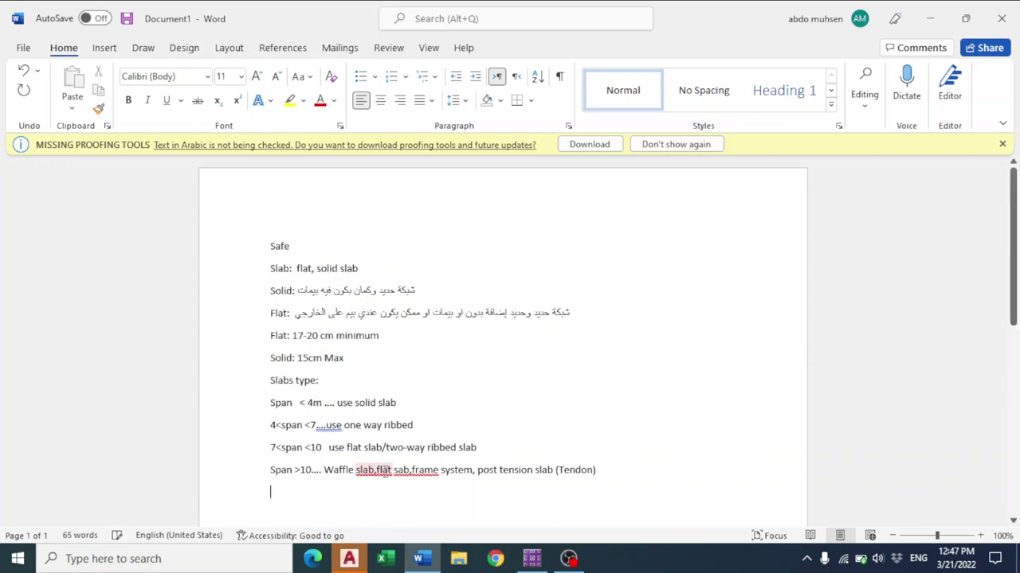
Apply the suggested comma spacing corrections in the "Span >10" line and correct the word after "flat" to "slab"
{"action": "right_click", "coordinate": [384, 470]}
{"action": "left_click", "coordinate": [420, 276]}
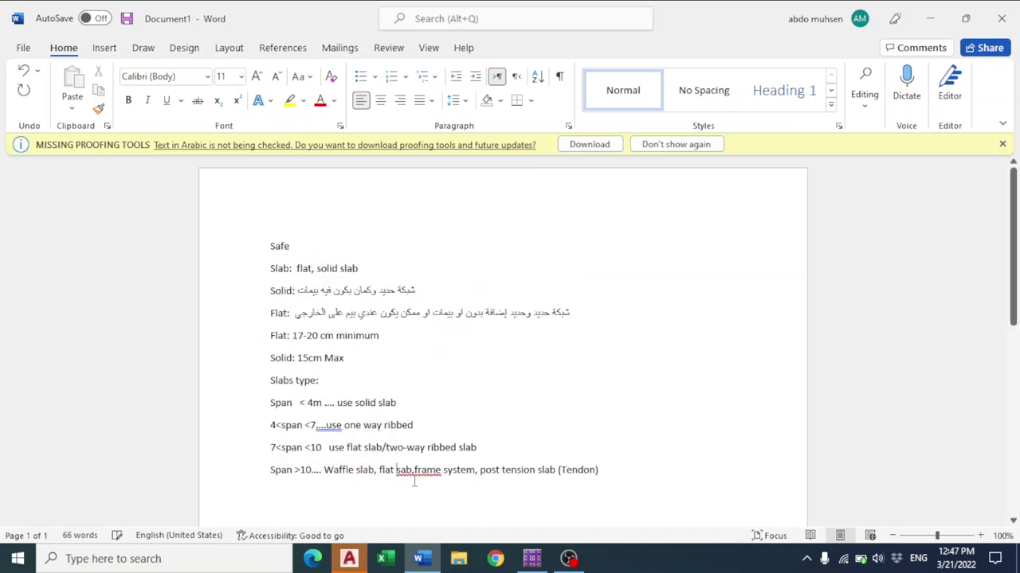
{"action": "right_click", "coordinate": [414, 471]}
{"action": "left_click", "coordinate": [468, 272]}
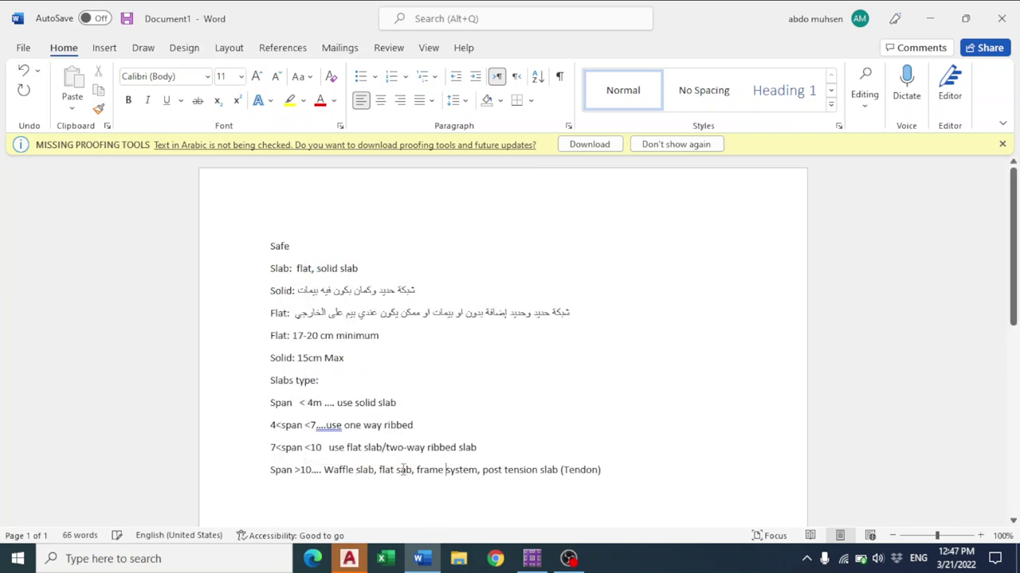
{"action": "type", "text": "l"}
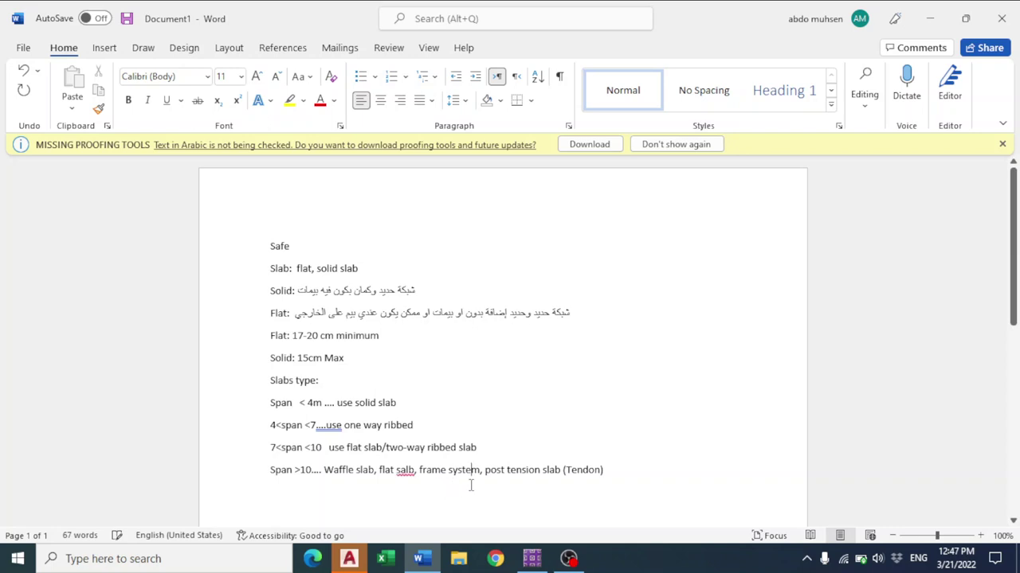
{"action": "key", "text": "BackSpace"}
{"action": "key", "text": "BackSpace"}
{"action": "key", "text": "BackSpace"}
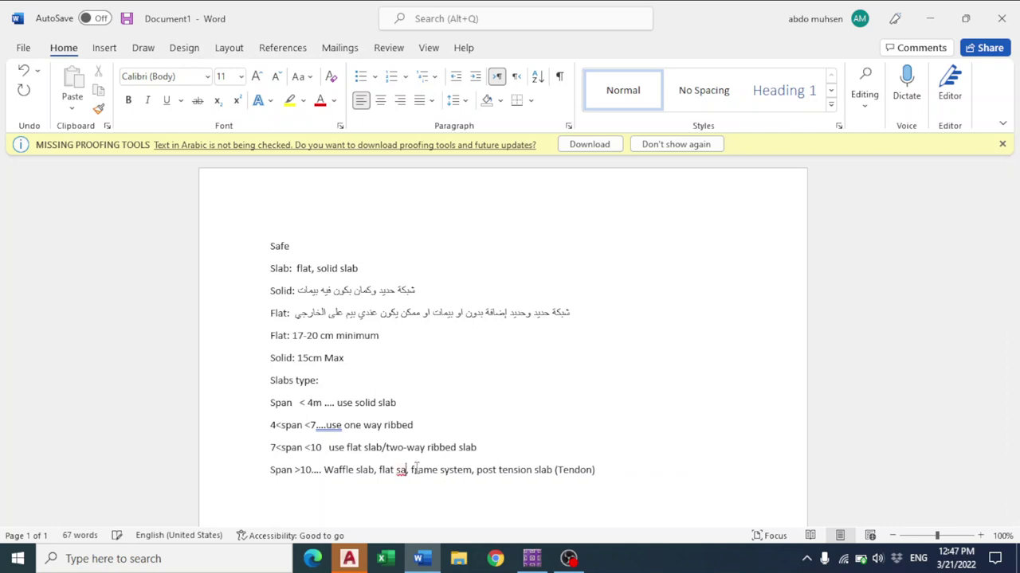
{"action": "type", "text": "lab"}
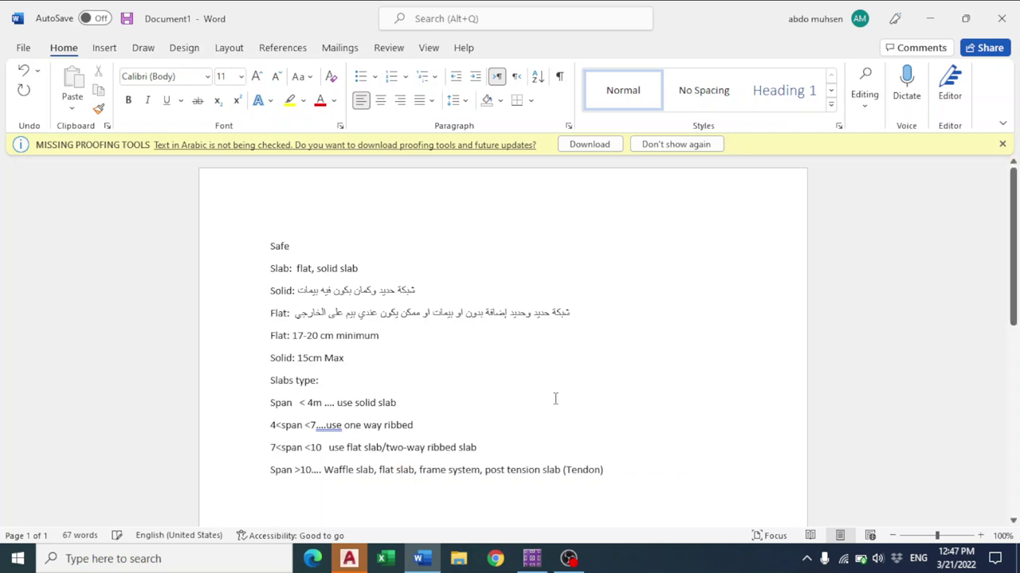
{"action": "left_click", "coordinate": [557, 398]}
Switch to AutoCAD and decline opening 2nd basment.dxf as read-only
{"action": "left_click", "coordinate": [350, 560]}
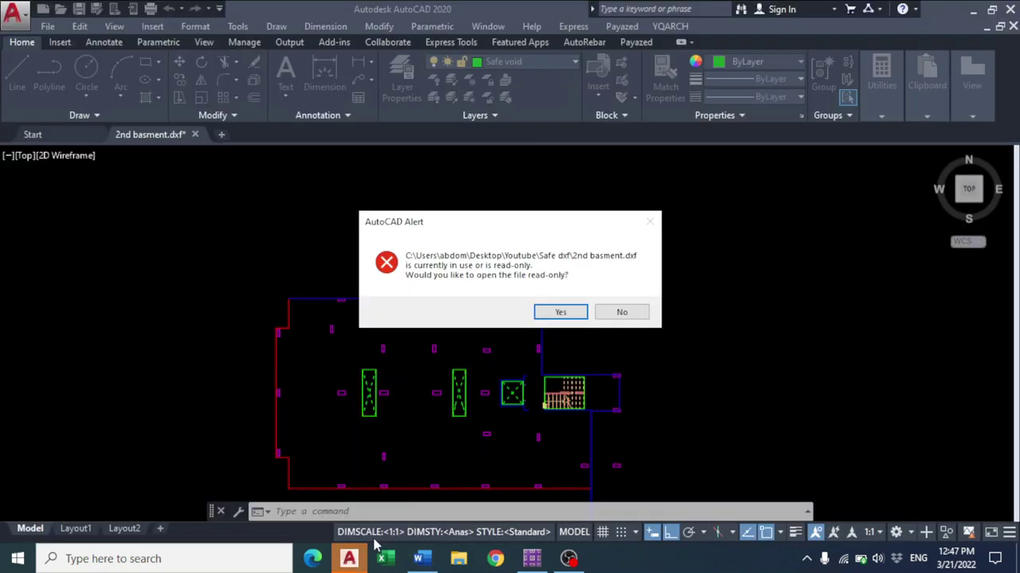
{"action": "left_click", "coordinate": [628, 311]}
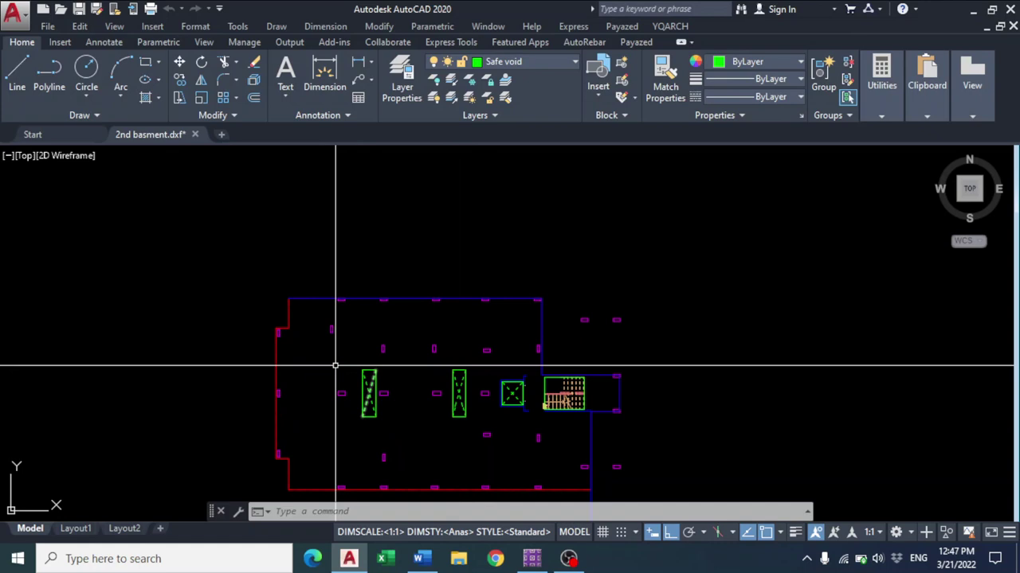
{"action": "scroll", "coordinate": [429, 358], "scroll_direction": "up", "scroll_amount": 3}
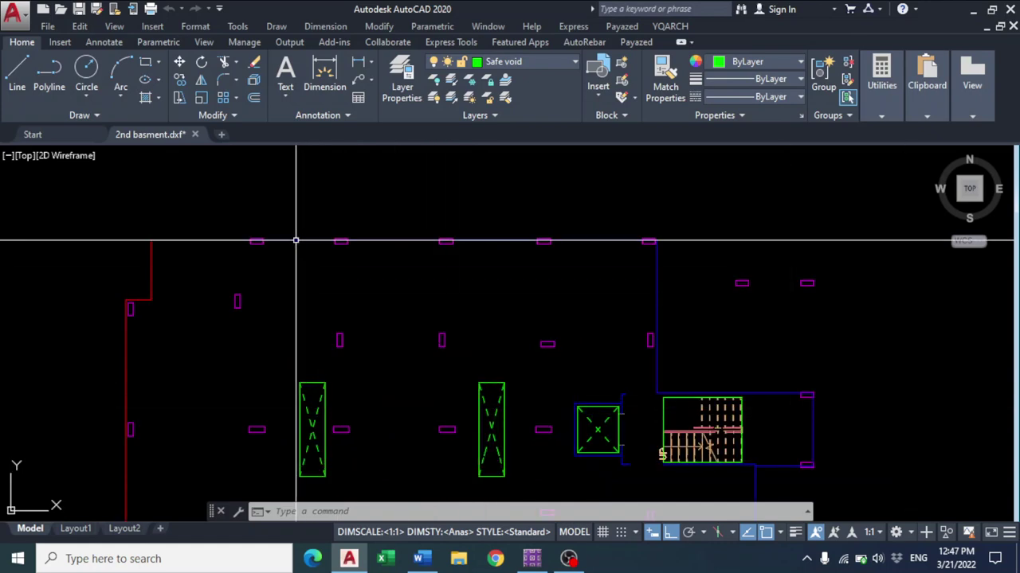
Check the horizontal clear span between the two upright columns above the rectangular voids with a linear dimension, without placing it
{"action": "left_click", "coordinate": [361, 64]}
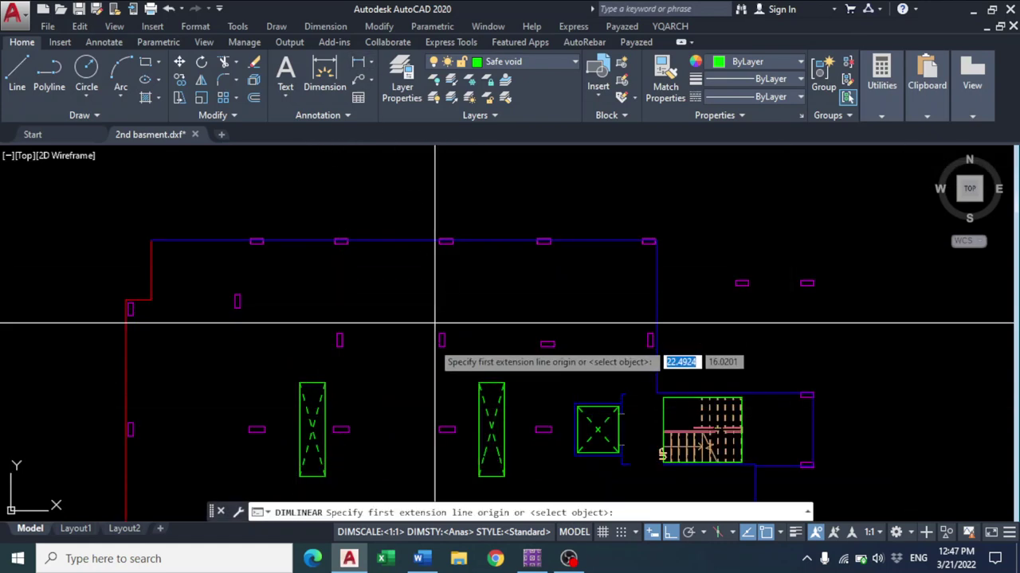
{"action": "scroll", "coordinate": [435, 325], "scroll_direction": "up", "scroll_amount": 3}
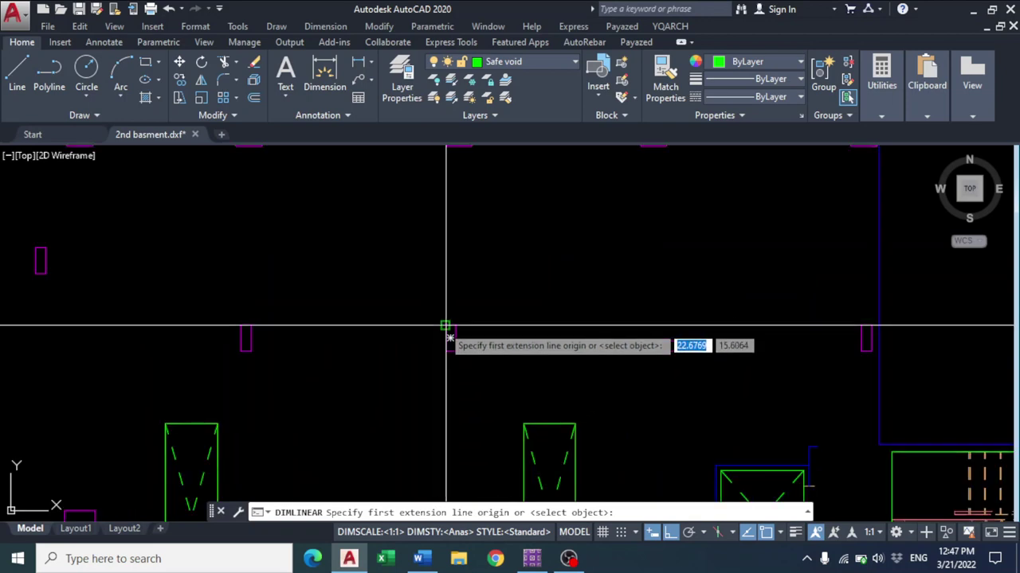
{"action": "left_click", "coordinate": [445, 326]}
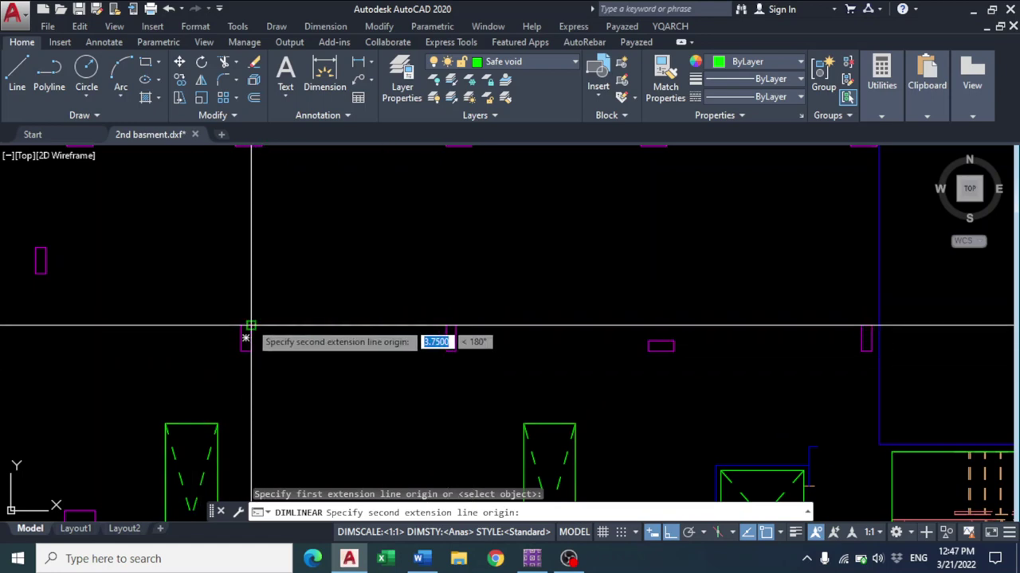
{"action": "key", "text": "Escape"}
{"action": "key", "text": "Escape"}
Check the vertical span from the second upright column above the voids to the column below it with a linear dimension, without placing it
{"action": "scroll", "coordinate": [407, 340], "scroll_direction": "down", "scroll_amount": 3}
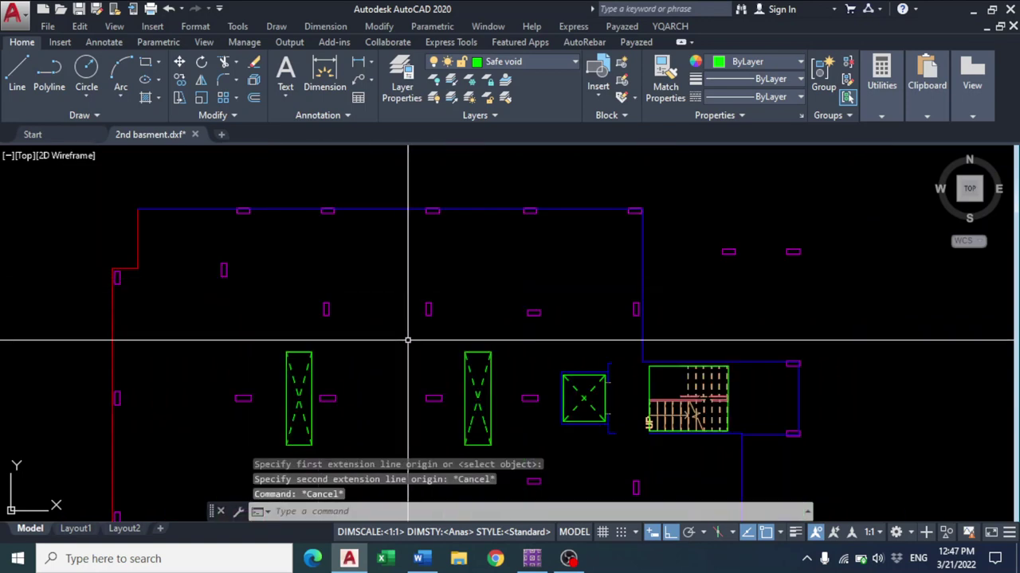
{"action": "middle_click_drag", "start_coordinate": [407, 340], "coordinate": [413, 218]}
{"action": "key", "text": "Return"}
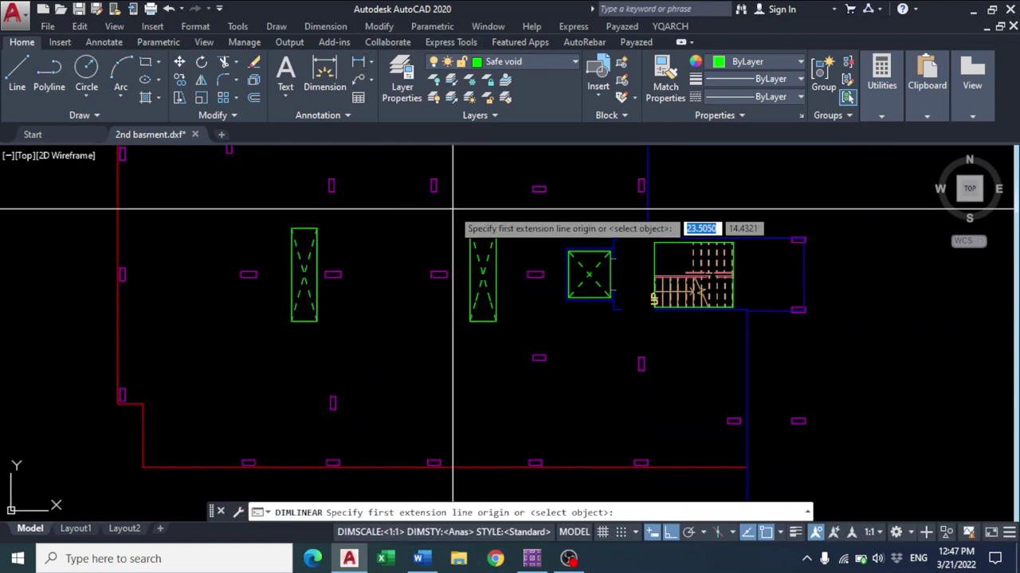
{"action": "left_click", "coordinate": [433, 185]}
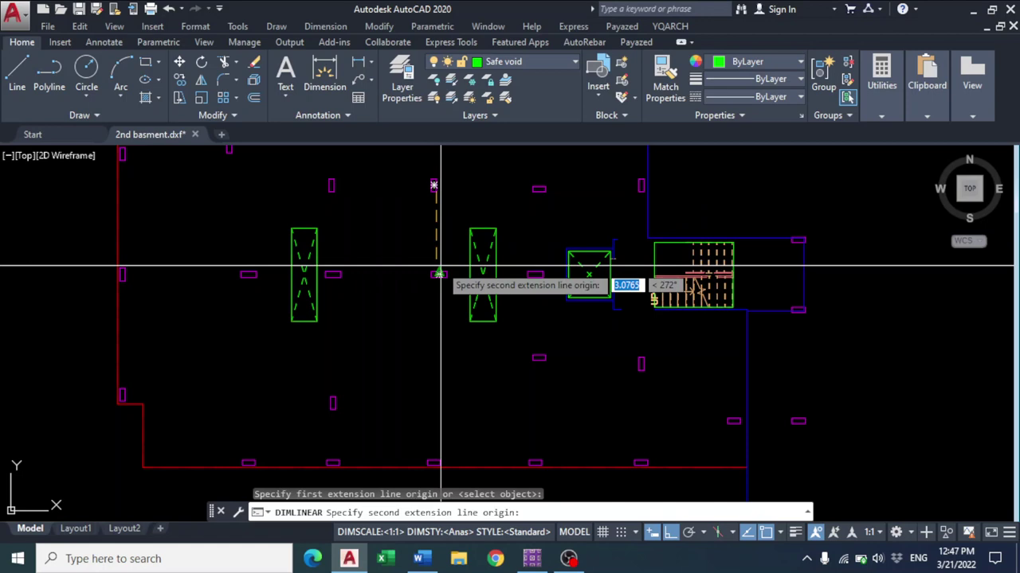
{"action": "key", "text": "Escape"}
{"action": "key", "text": "Escape"}
Check the vertical span from the lone upright column near the bottom wall to the column beside the first void, without placing a dimension
{"action": "key", "text": "Return"}
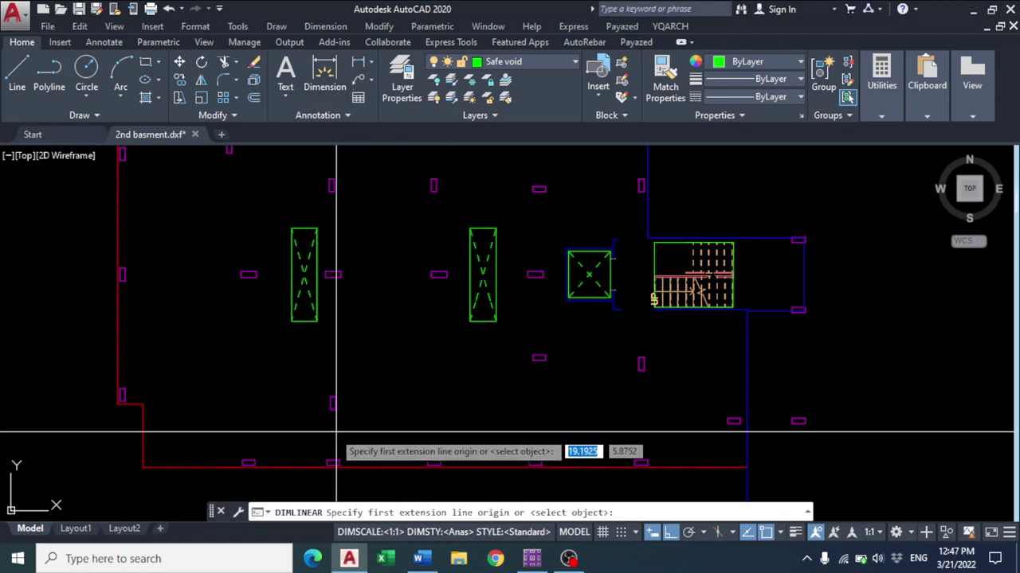
{"action": "left_click", "coordinate": [332, 403]}
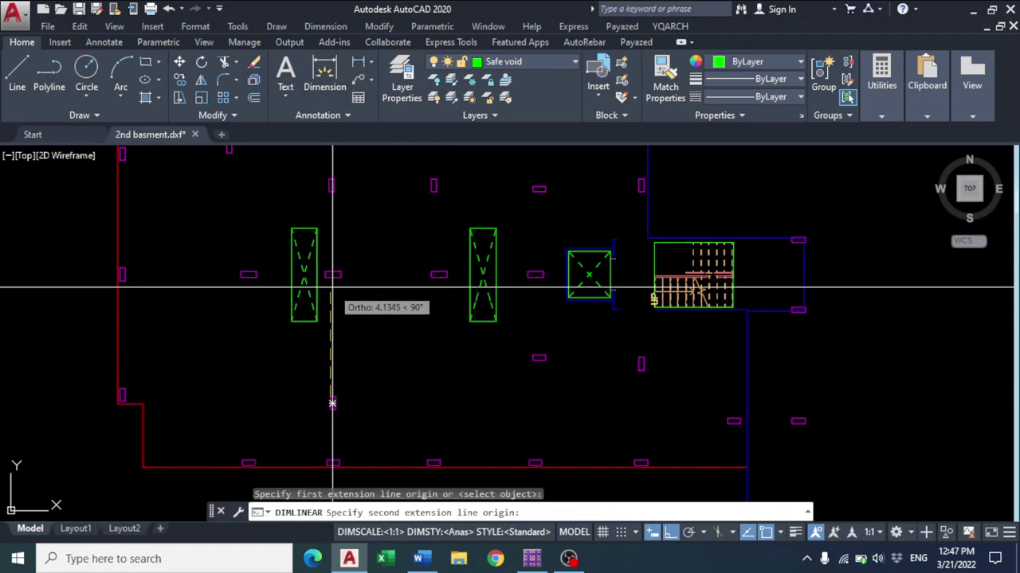
{"action": "key", "text": "Escape"}
{"action": "key", "text": "Escape"}
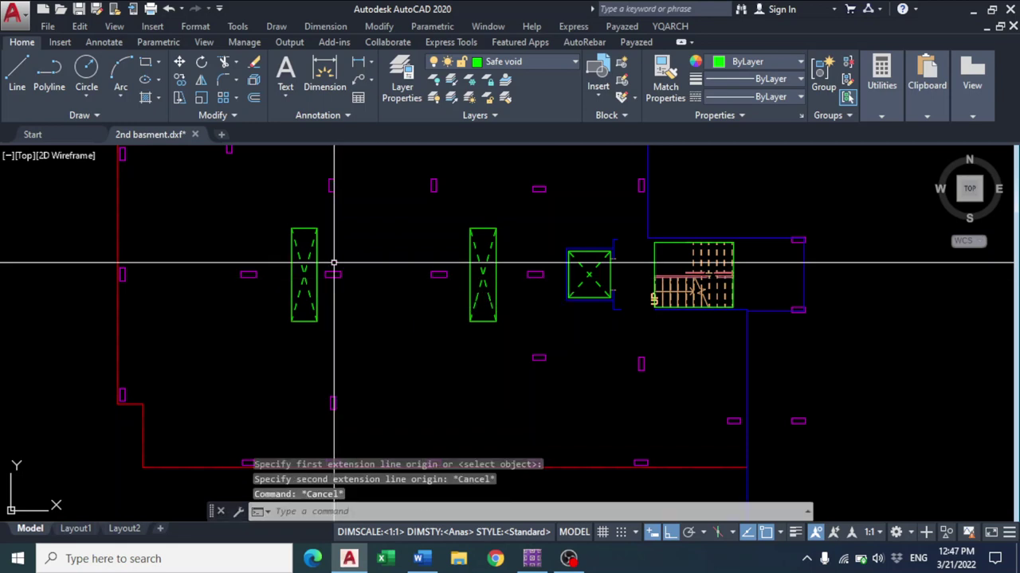
Check the horizontal span from the lone lower column to the red wall corner with a linear dimension, without placing it
{"action": "left_click", "coordinate": [359, 62]}
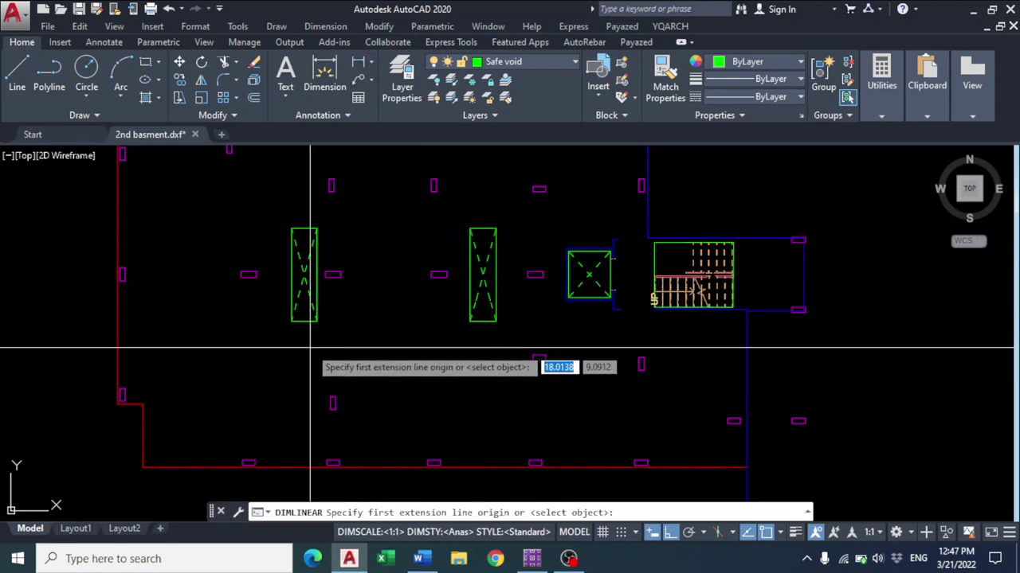
{"action": "mouse_move", "coordinate": [311, 346]}
{"action": "middle_mouse_down"}
{"action": "mouse_move", "coordinate": [360, 330]}
{"action": "mouse_move", "coordinate": [387, 361]}
{"action": "middle_mouse_up"}
{"action": "left_click", "coordinate": [406, 371]}
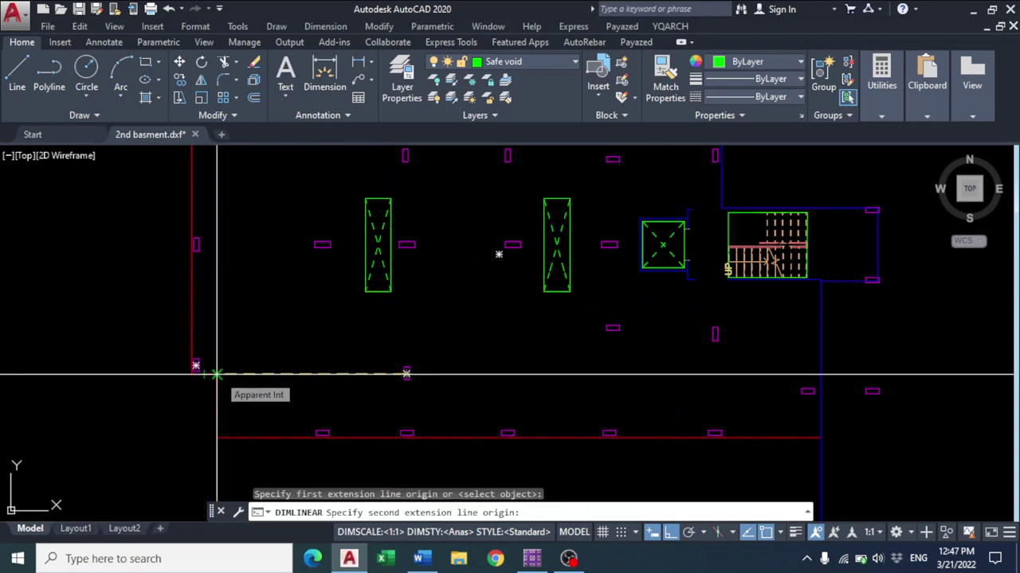
{"action": "key", "text": "Escape"}
{"action": "key", "text": "Escape"}
{"action": "scroll", "coordinate": [335, 323], "scroll_direction": "down", "scroll_amount": 4}
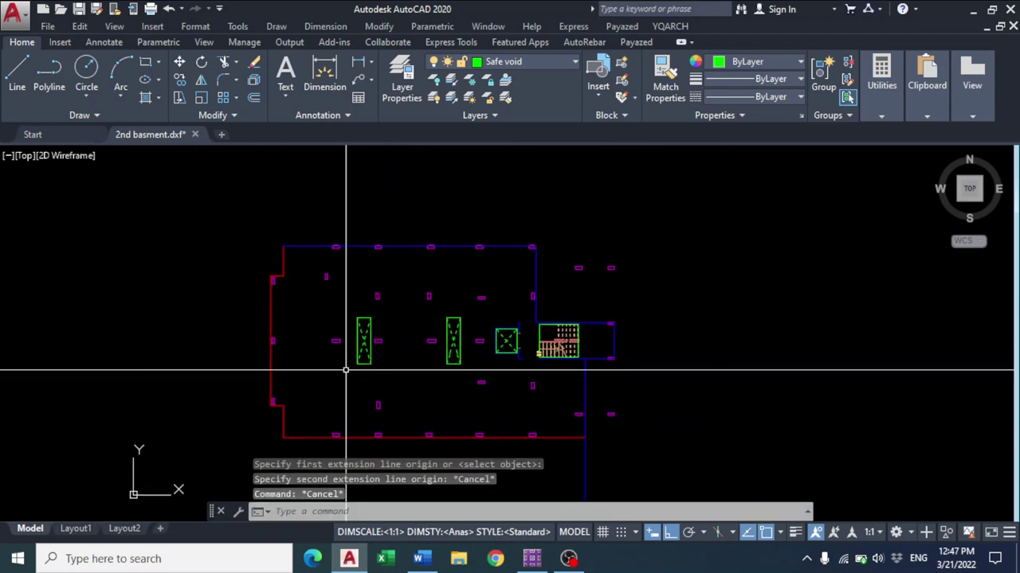
{"action": "scroll", "coordinate": [334, 318], "scroll_direction": "up", "scroll_amount": 4}
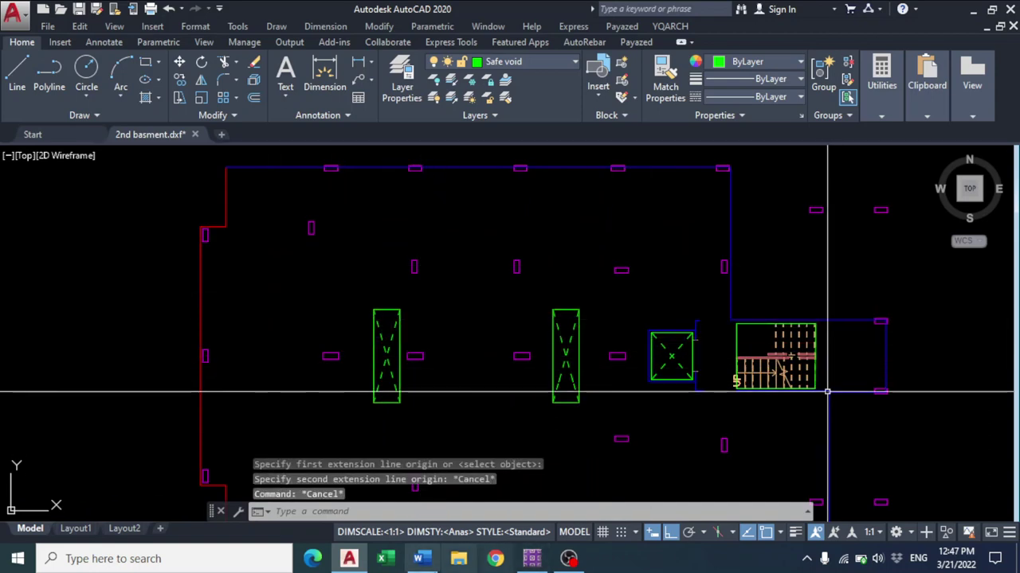
Compare the one-way ribbed rule for spans between 4 and 7 in the Word notes with the column layout in AutoCAD
{"action": "left_click", "coordinate": [422, 559]}
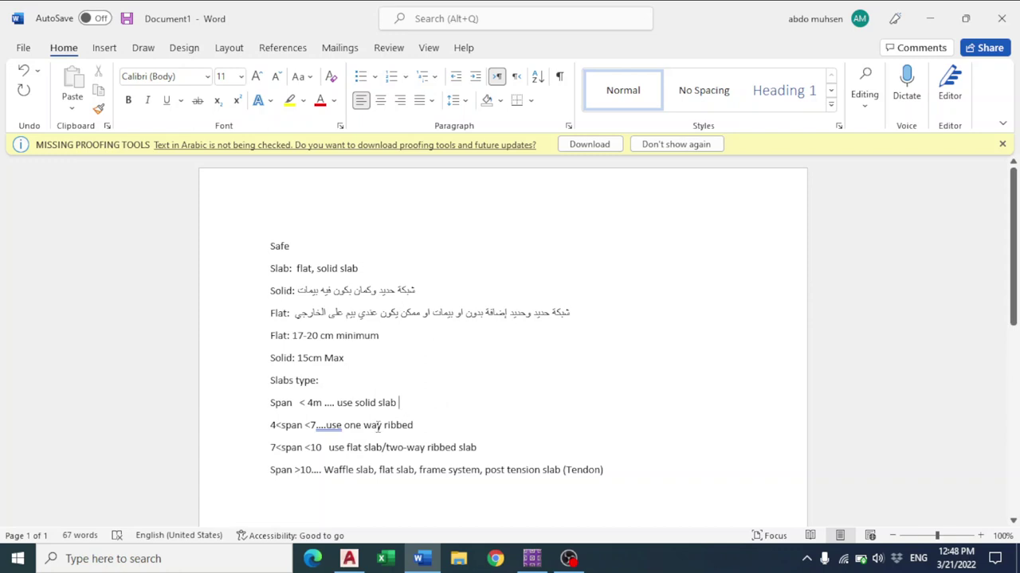
{"action": "left_click_drag", "start_coordinate": [263, 425], "coordinate": [425, 421]}
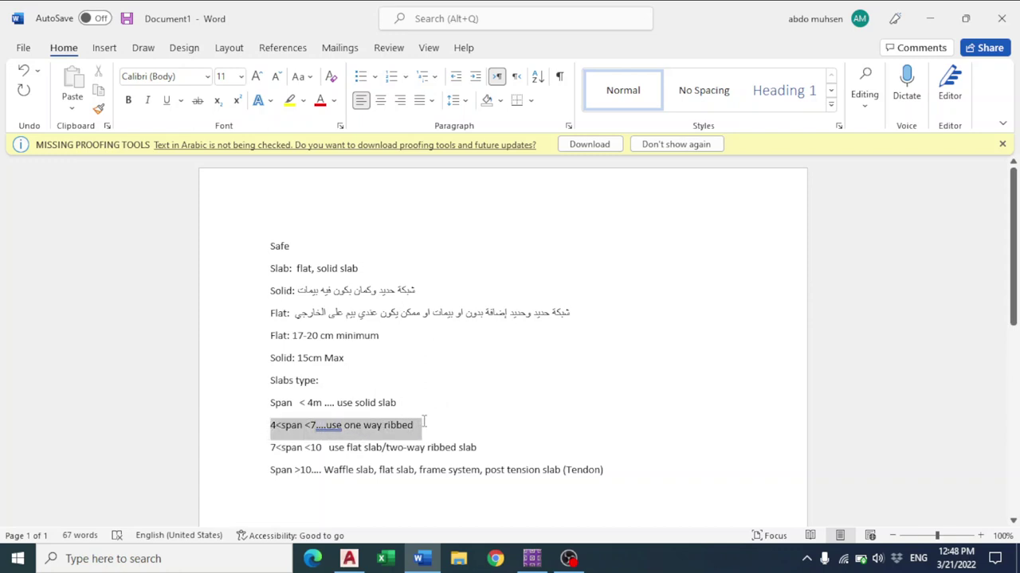
{"action": "left_click", "coordinate": [398, 423]}
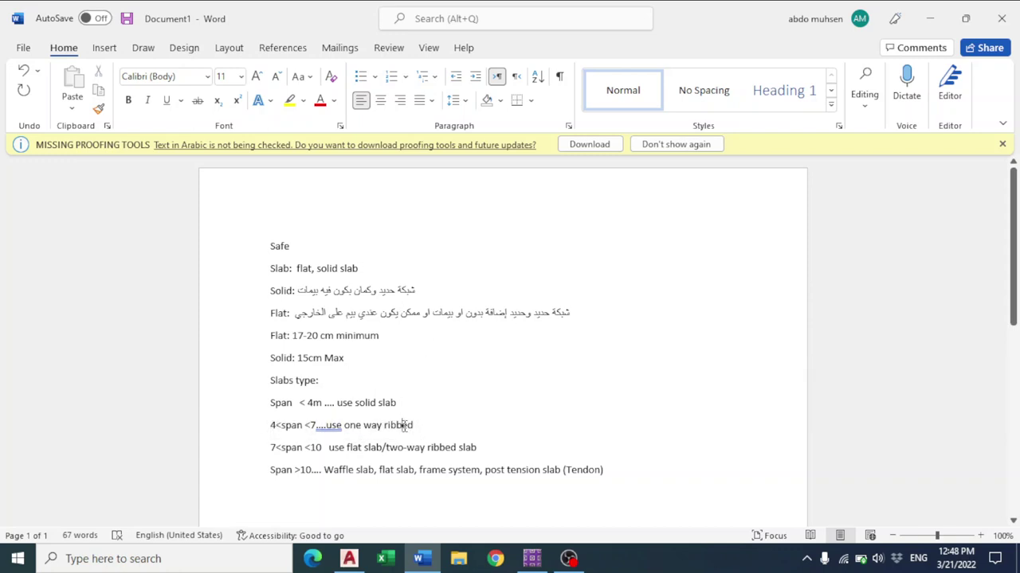
{"action": "left_click", "coordinate": [363, 560]}
{"action": "scroll", "coordinate": [491, 297], "scroll_direction": "down", "scroll_amount": 3}
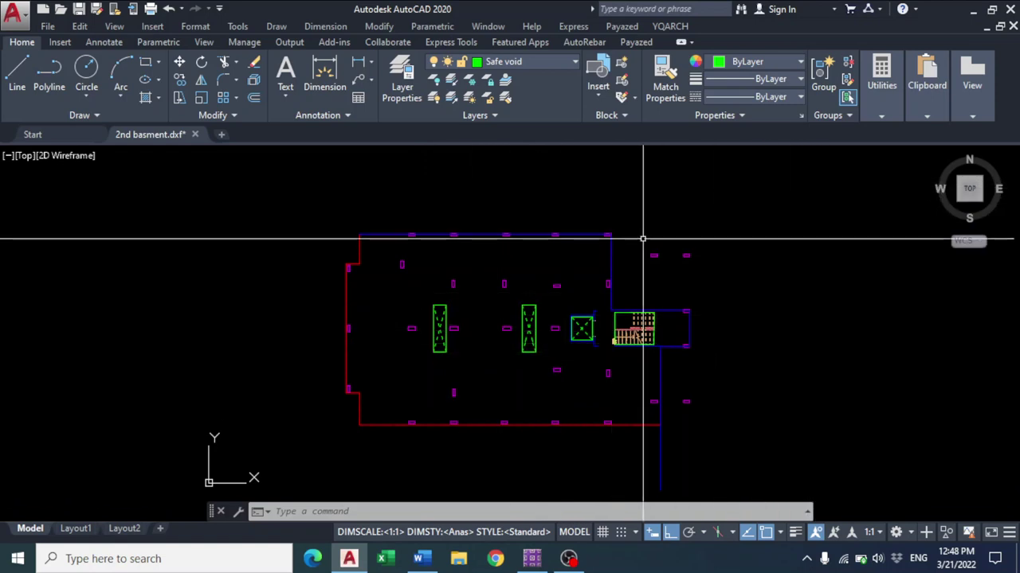
{"action": "mouse_move", "coordinate": [362, 568]}
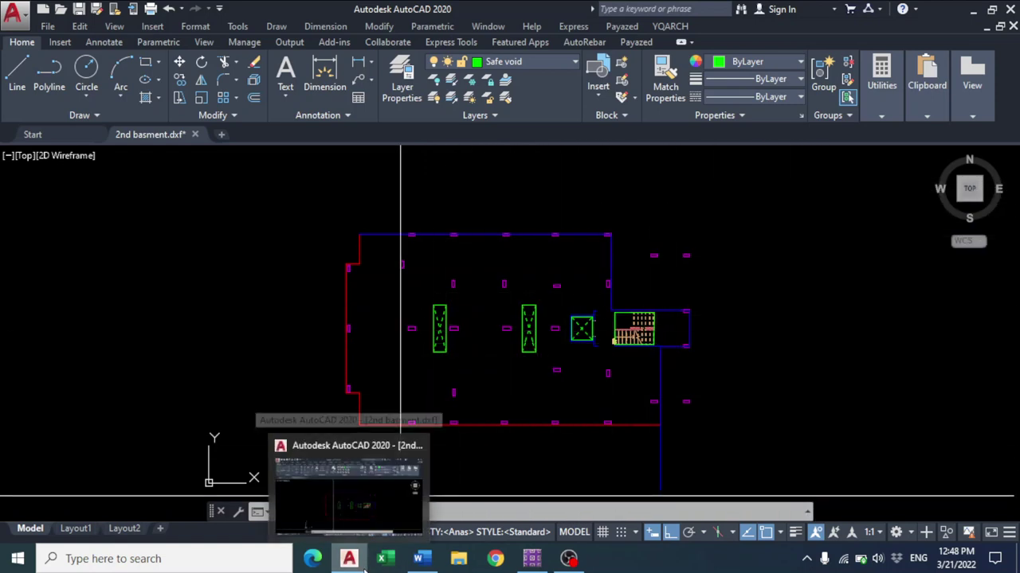
{"action": "left_click", "coordinate": [421, 559]}
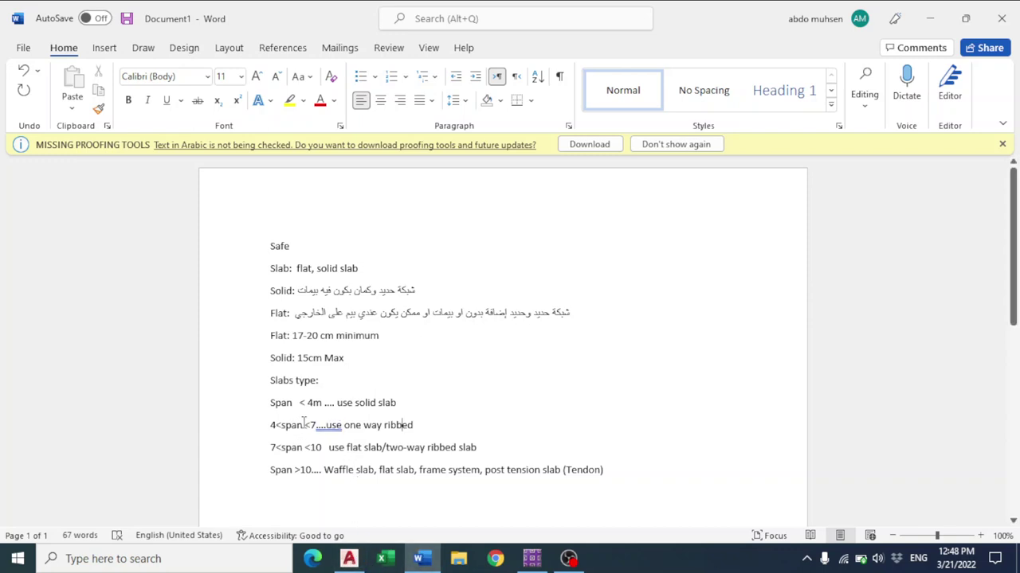
{"action": "left_click", "coordinate": [349, 558]}
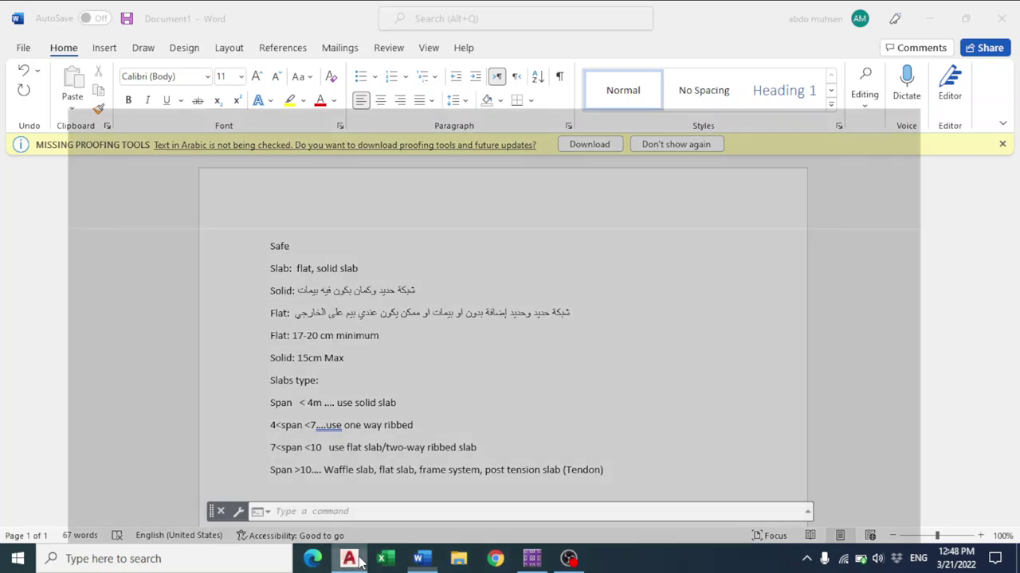
{"action": "left_click", "coordinate": [511, 275]}
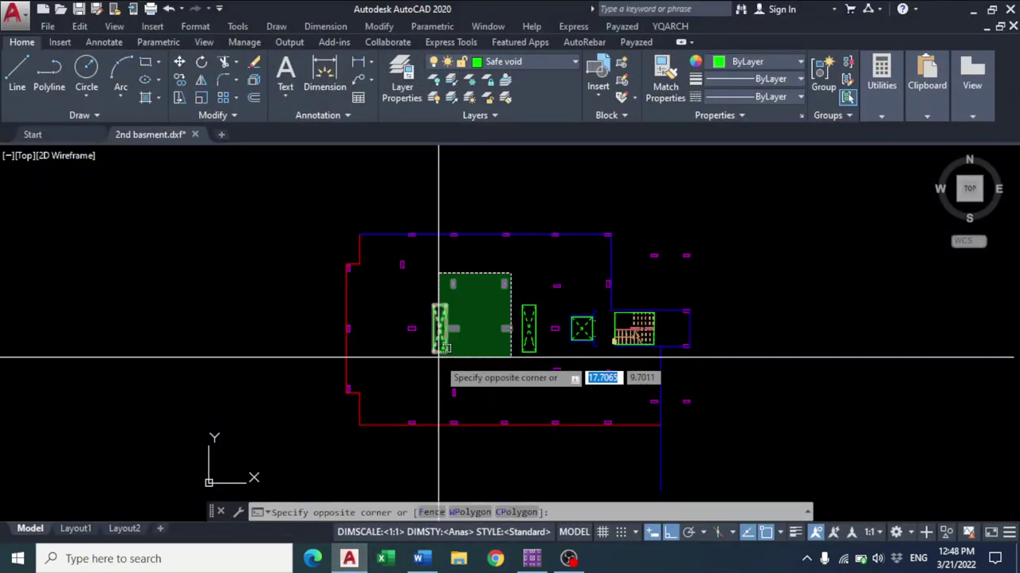
{"action": "left_click", "coordinate": [523, 277]}
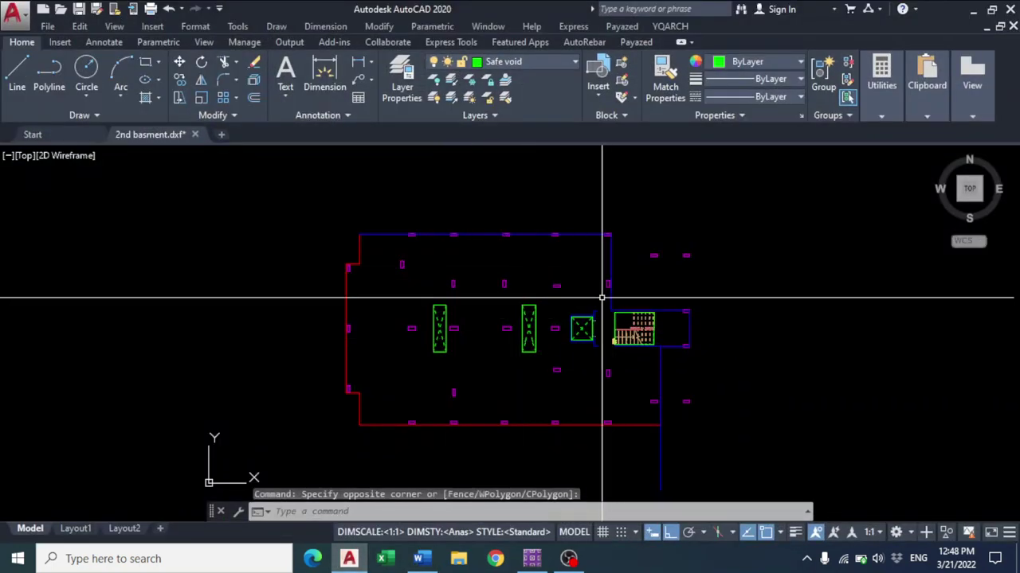
Switch to Word and add the line "الايدي العاملة" below the slab span rules
{"action": "left_click", "coordinate": [422, 559]}
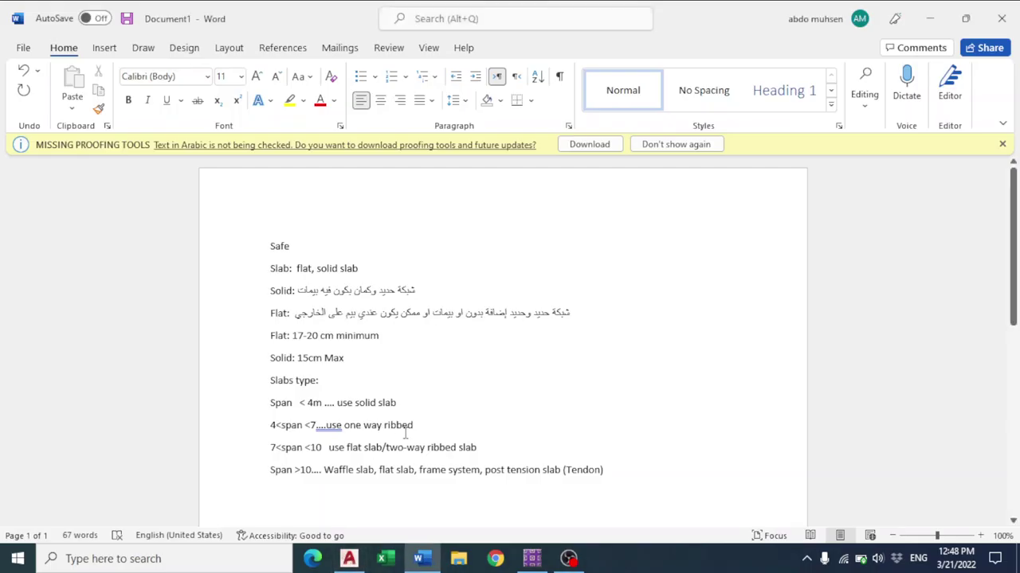
{"action": "scroll", "coordinate": [323, 453], "scroll_direction": "down", "scroll_amount": 1}
{"action": "left_click", "coordinate": [323, 453]}
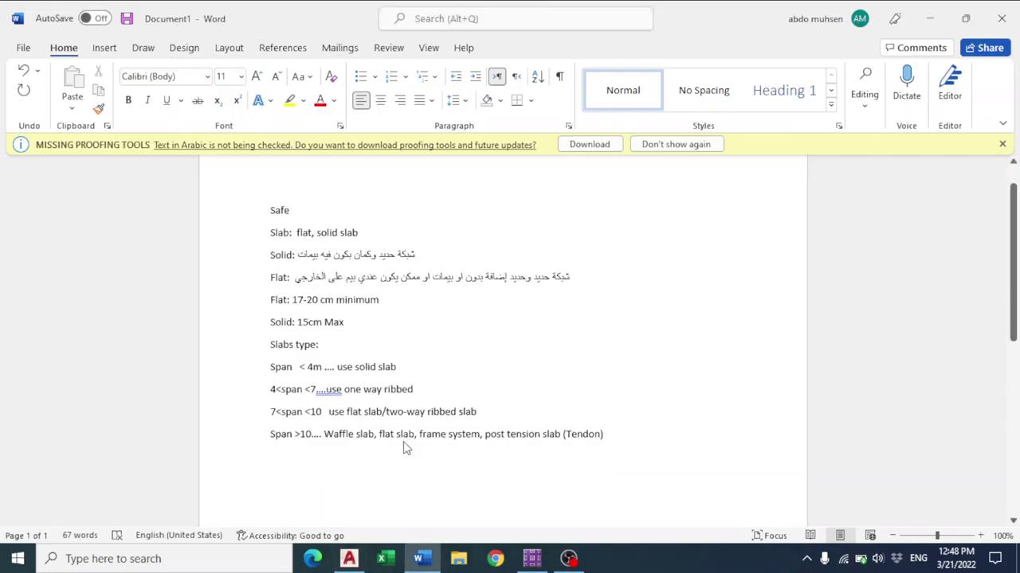
{"action": "key", "text": "alt+shift"}
{"action": "type", "text": "الايدي العاملة"}
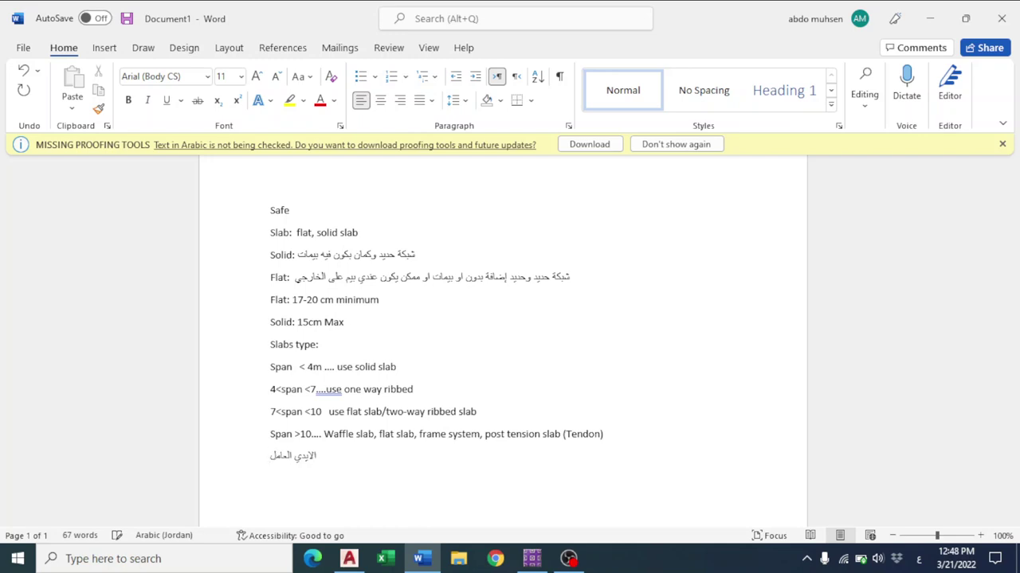
{"action": "key", "text": "Return"}
{"action": "key", "text": "alt+shift"}
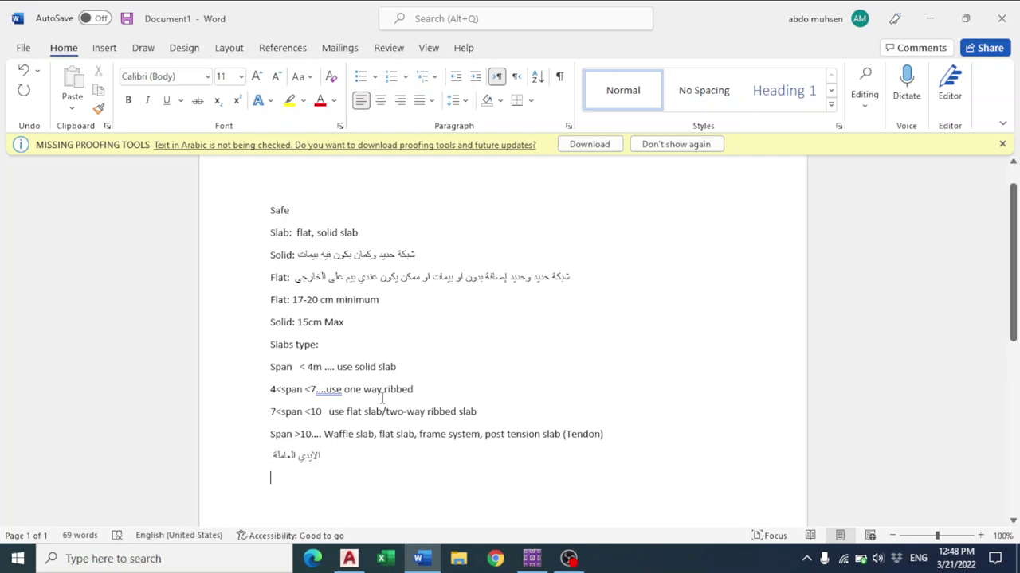
Accept the grammar suggestion ".... use" in the one-way ribbed span rule
{"action": "double_click", "coordinate": [327, 389]}
{"action": "right_click", "coordinate": [327, 388]}
{"action": "mouse_move", "coordinate": [284, 188]}
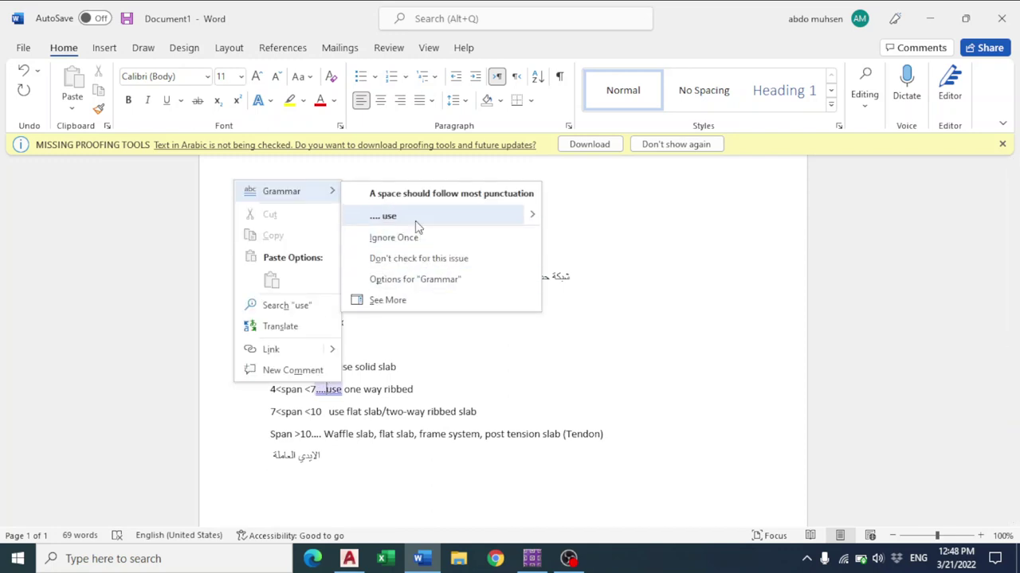
{"action": "left_click", "coordinate": [375, 220]}
Add the line "والمواد المتوفرة بالدولة" below "الايدي العاملة" in the notes
{"action": "left_click", "coordinate": [329, 467]}
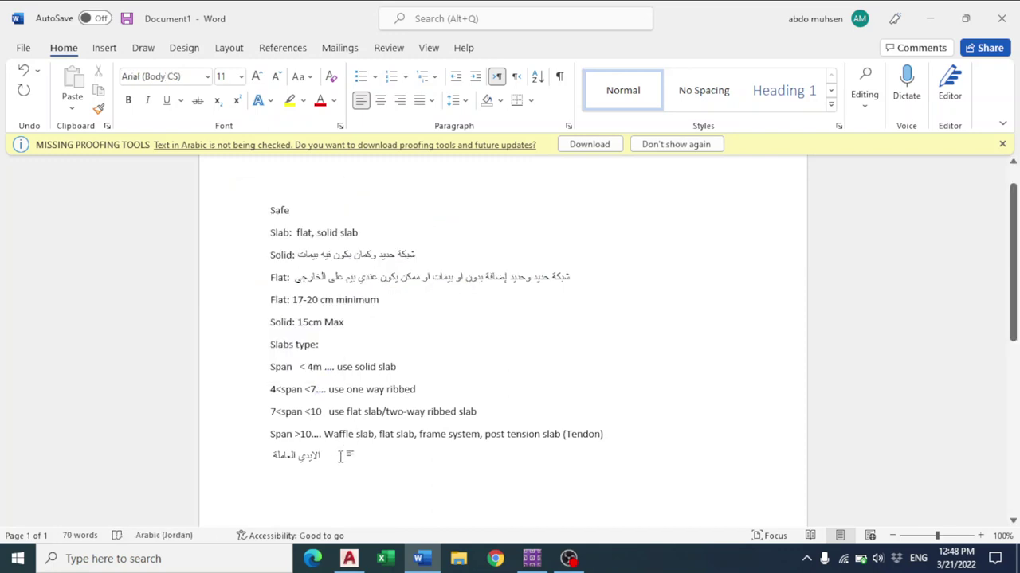
{"action": "key", "text": "Return"}
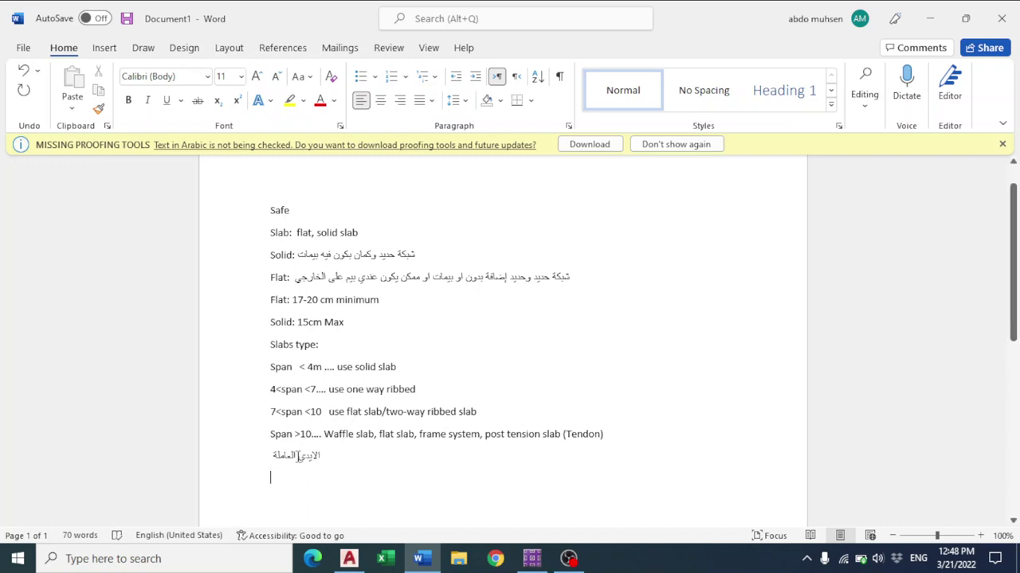
{"action": "key", "text": "alt+shift"}
{"action": "type", "text": "والموا"}
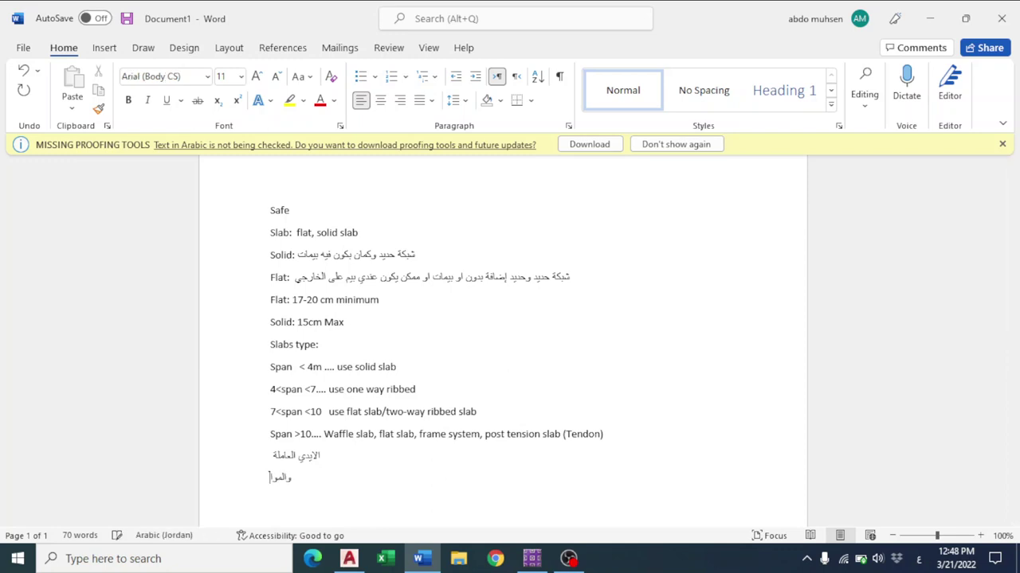
{"action": "type", "text": "د المنتوفرة بالدولة"}
{"action": "key", "text": "Return"}
{"action": "key", "text": "alt+shift"}
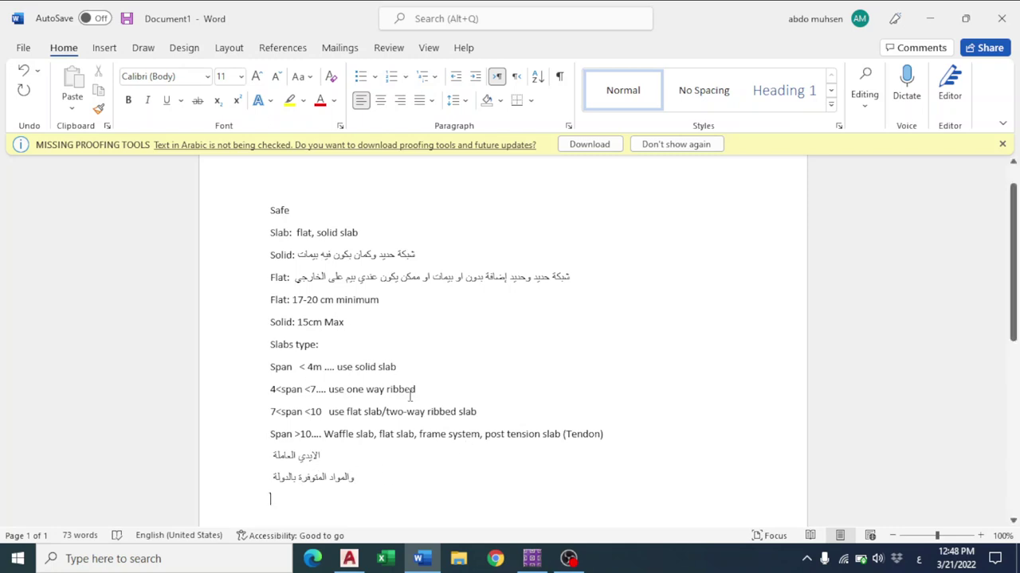
Review the slab notes from the Safe heading down to the lines on labour and available materials
{"action": "scroll", "coordinate": [385, 403], "scroll_direction": "down", "scroll_amount": 3}
{"action": "scroll", "coordinate": [390, 411], "scroll_direction": "up", "scroll_amount": 2}
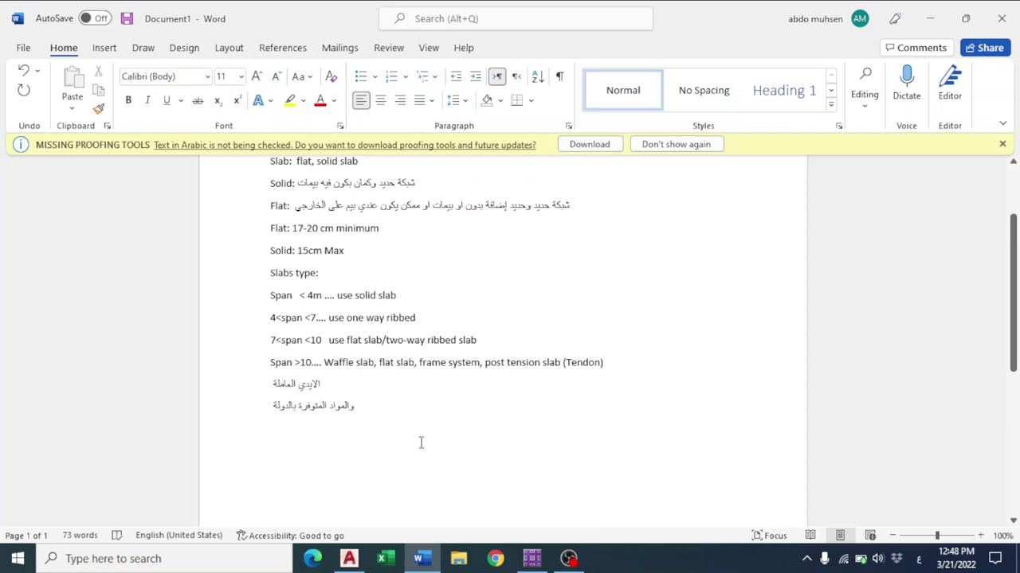
{"action": "scroll", "coordinate": [420, 439], "scroll_direction": "up", "scroll_amount": 1}
{"action": "left_click_drag", "start_coordinate": [270, 462], "coordinate": [320, 421]}
{"action": "left_click", "coordinate": [382, 443]}
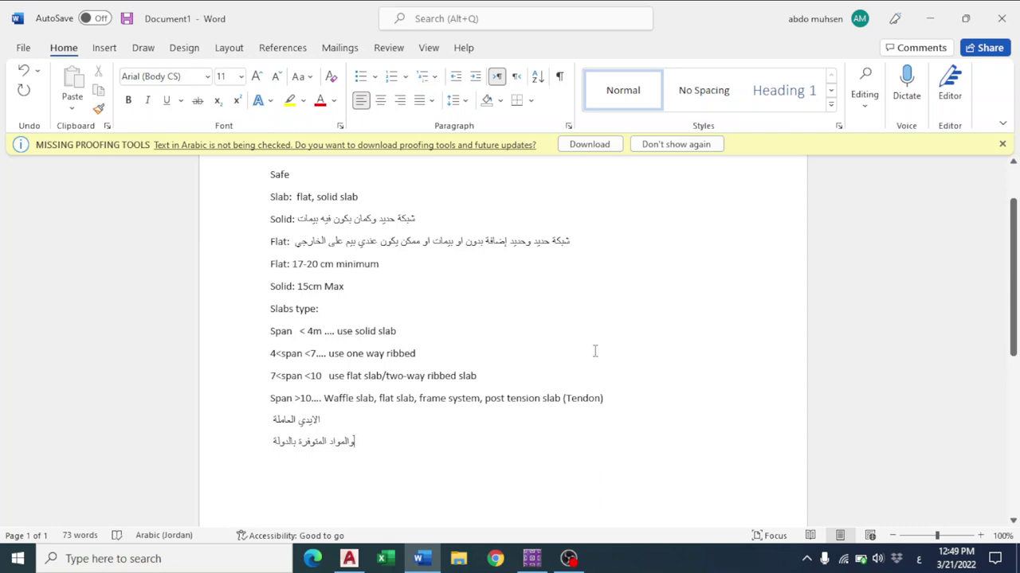
{"action": "scroll", "coordinate": [566, 389], "scroll_direction": "up", "scroll_amount": 2}
{"action": "scroll", "coordinate": [524, 359], "scroll_direction": "down", "scroll_amount": 1}
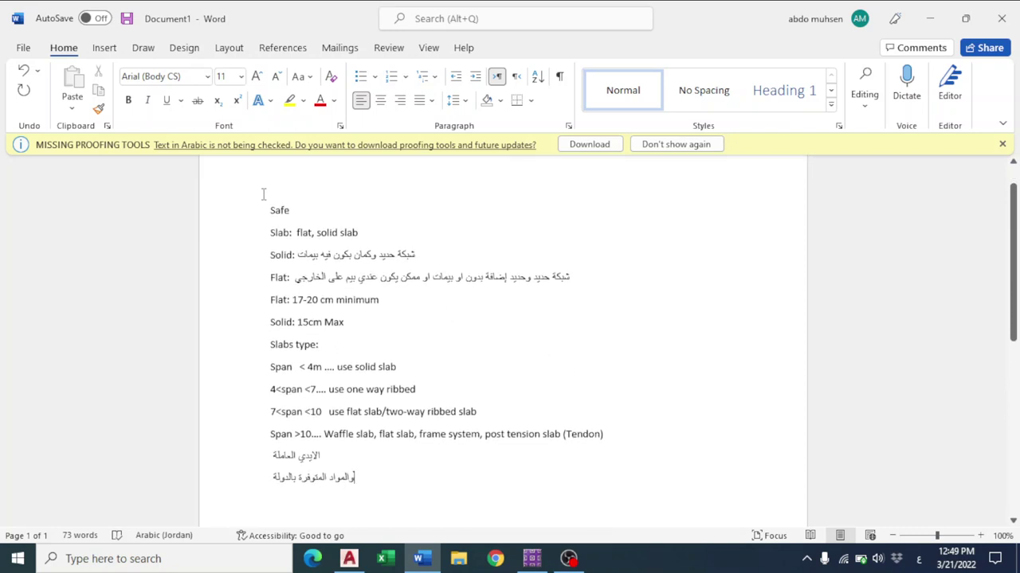
{"action": "left_click_drag", "start_coordinate": [263, 193], "coordinate": [551, 485]}
{"action": "left_click", "coordinate": [587, 321]}
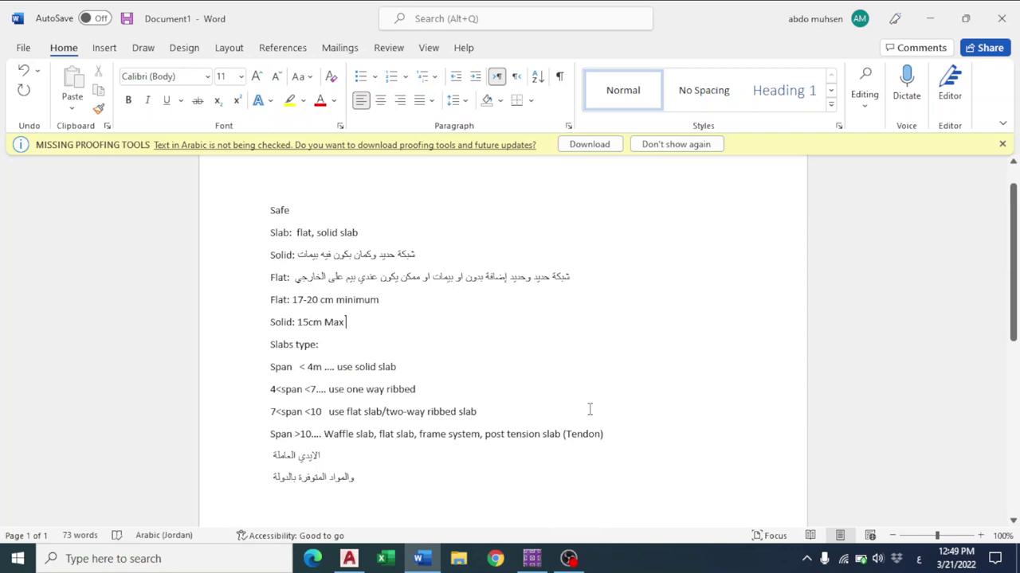
Switch to SAFE and check the type options for SLAB2, keeping Slab selected
{"action": "left_click", "coordinate": [546, 559]}
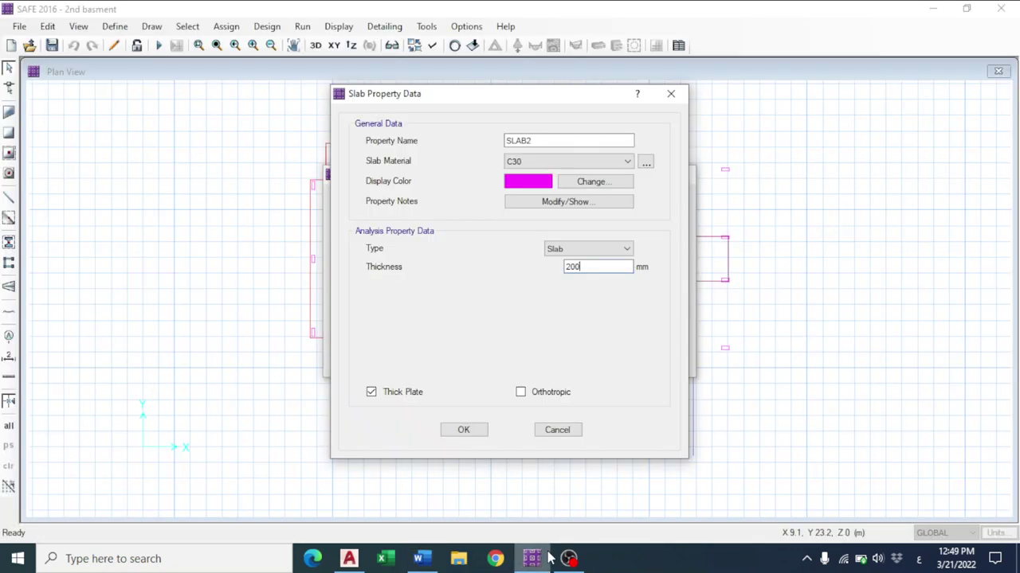
{"action": "left_click", "coordinate": [579, 249]}
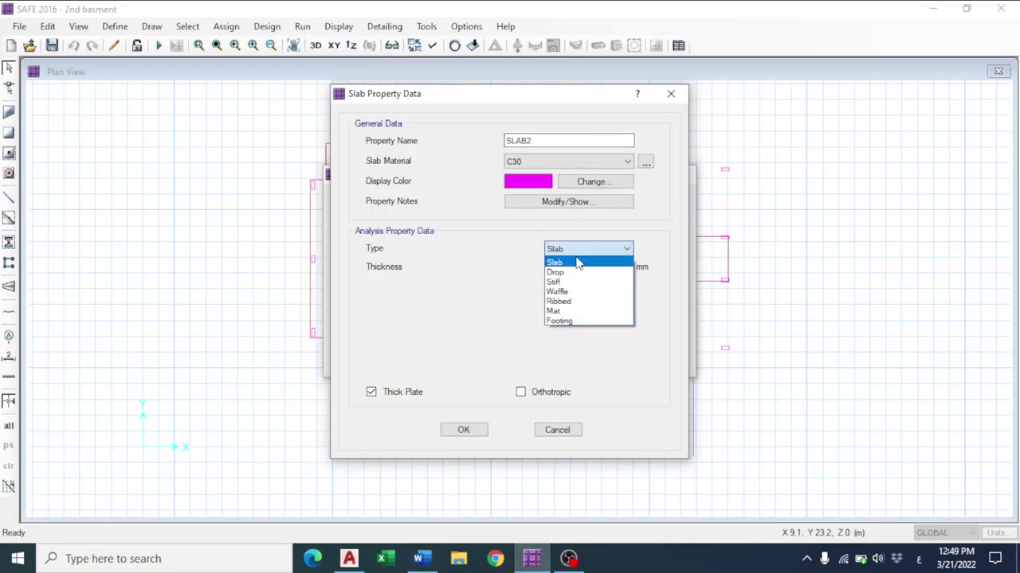
{"action": "left_click", "coordinate": [579, 262]}
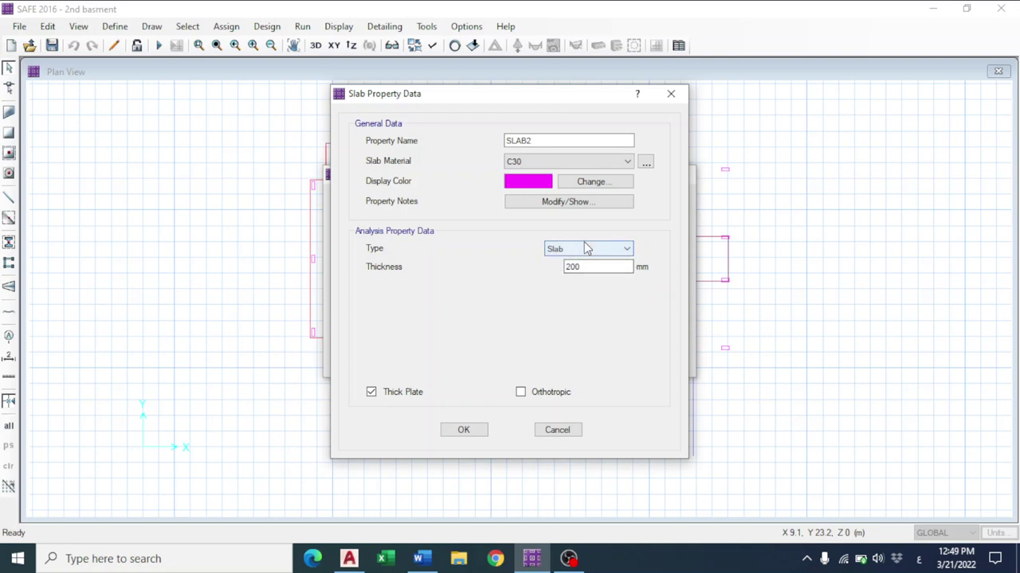
Try the Drop type and the Stiff type for the SLAB2 property
{"action": "left_click", "coordinate": [585, 250]}
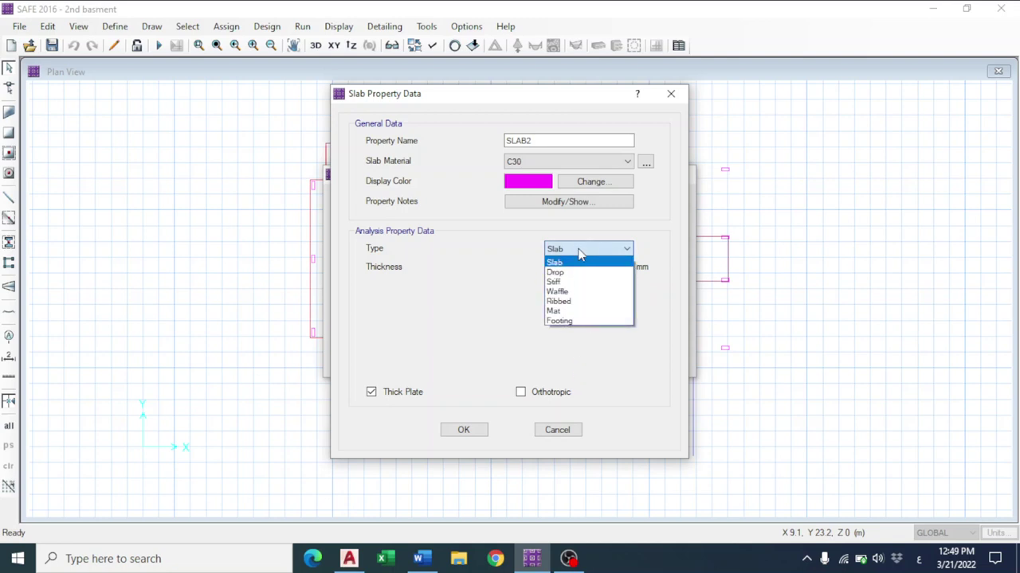
{"action": "left_click", "coordinate": [572, 271]}
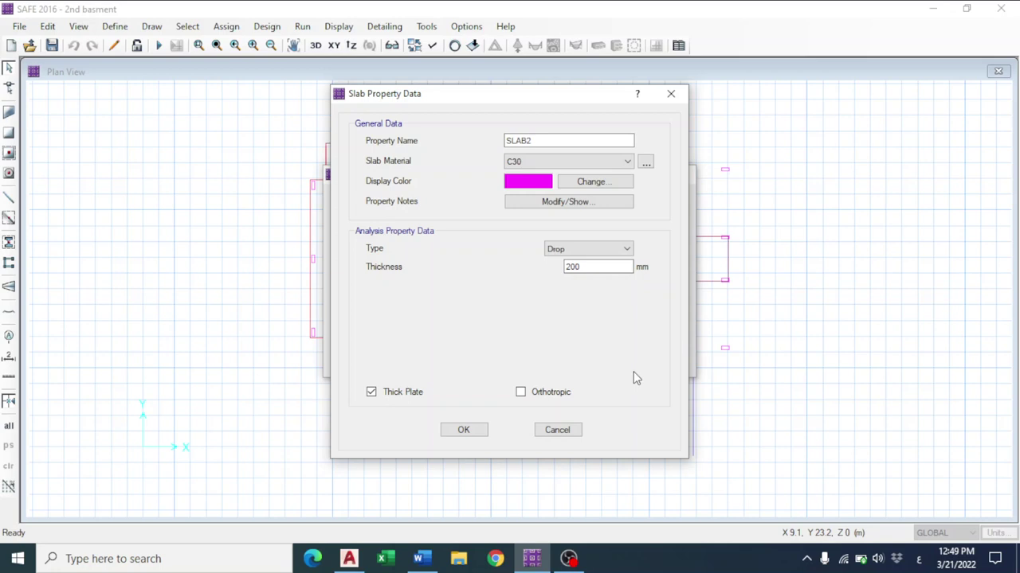
{"action": "left_click", "coordinate": [561, 248]}
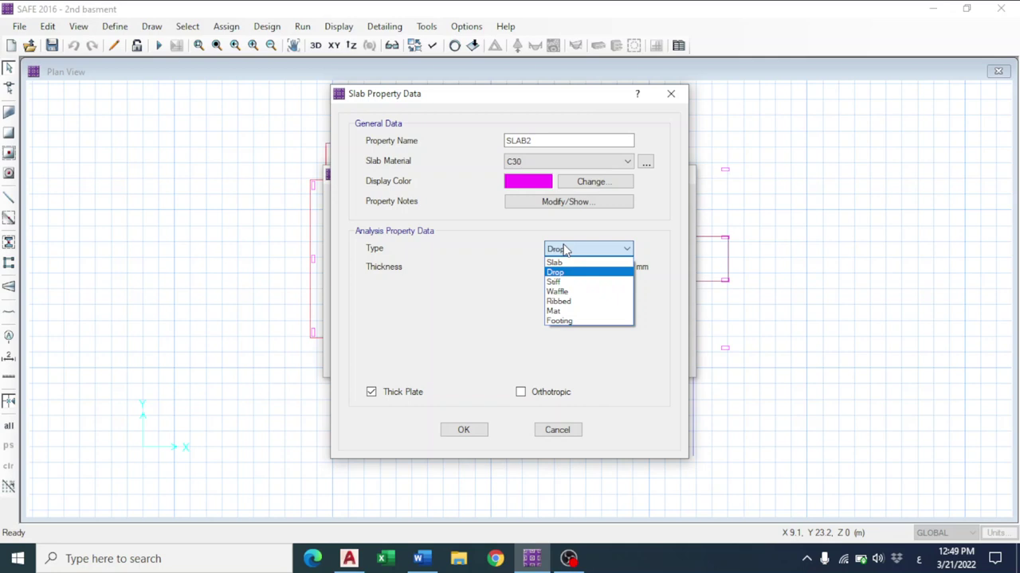
{"action": "left_click", "coordinate": [562, 281]}
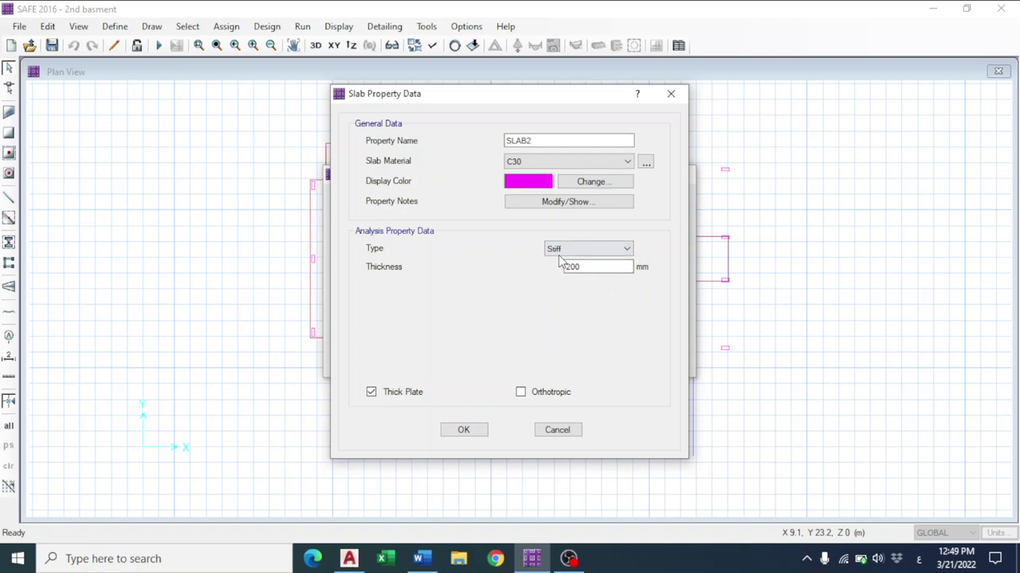
Set the SLAB2 type to Waffle and select its overall depth value
{"action": "left_click", "coordinate": [599, 252]}
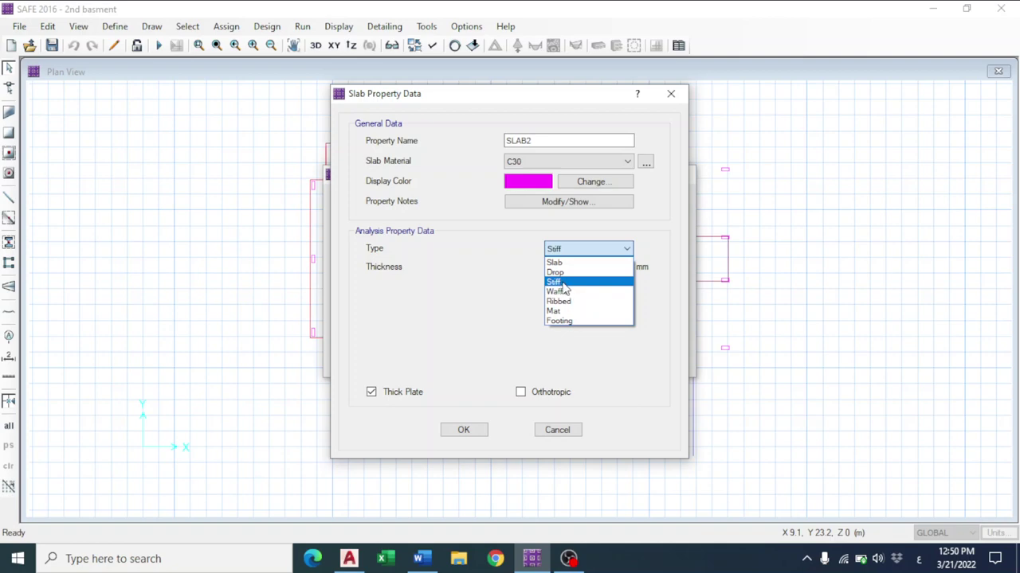
{"action": "left_click", "coordinate": [561, 292]}
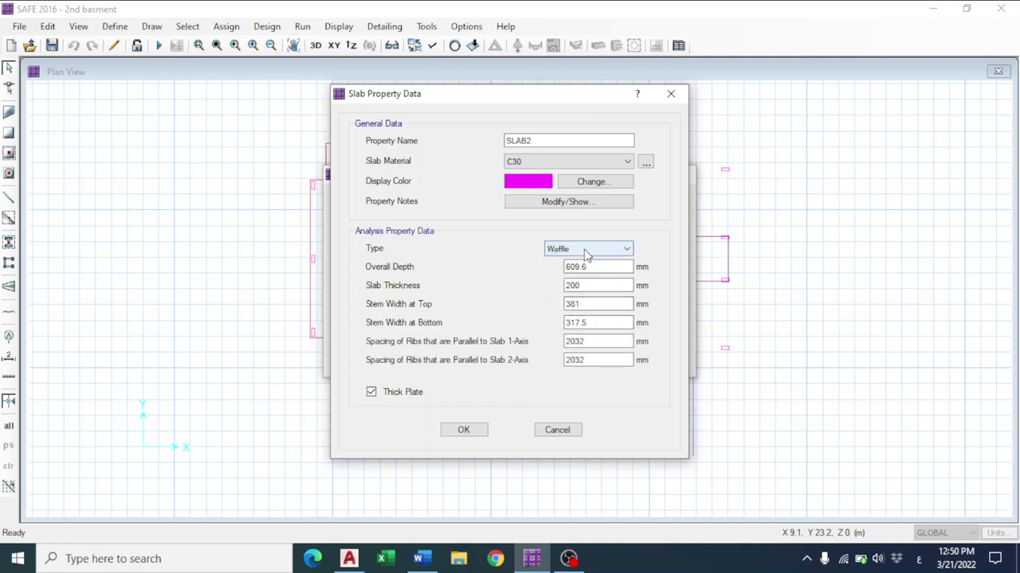
{"action": "double_click", "coordinate": [604, 266]}
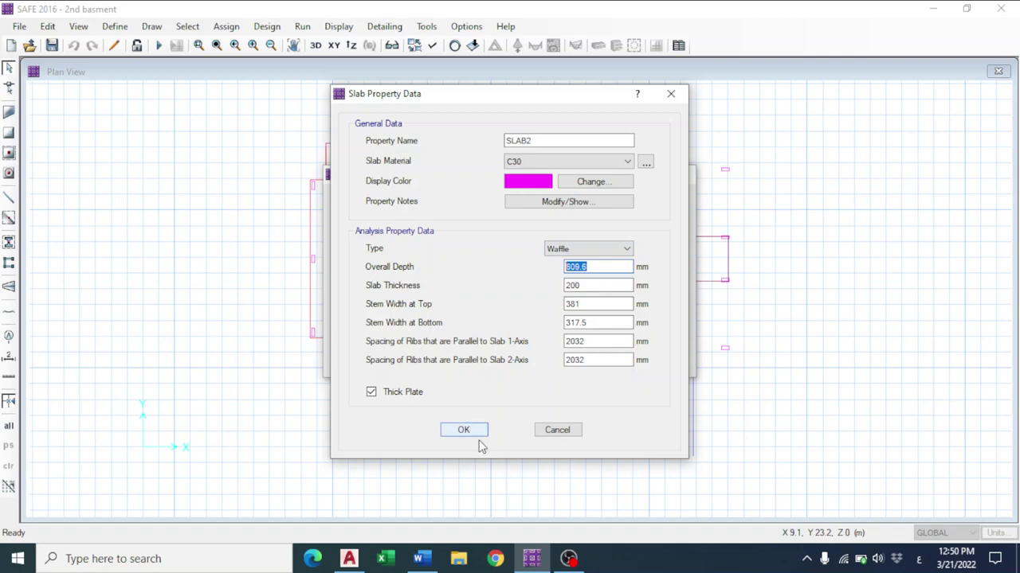
Switch to Word and add the line "Overall depth: السماكة الكلية" below the note on available materials
{"action": "left_click", "coordinate": [421, 559]}
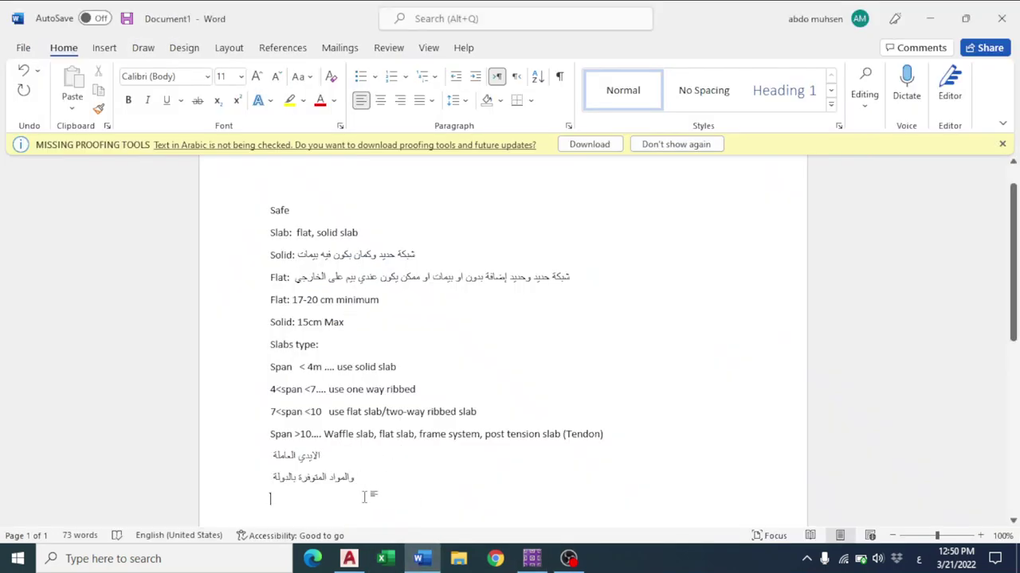
{"action": "scroll", "coordinate": [382, 478], "scroll_direction": "down", "scroll_amount": 3}
{"action": "key", "text": "alt+shift"}
{"action": "type", "text": "V"}
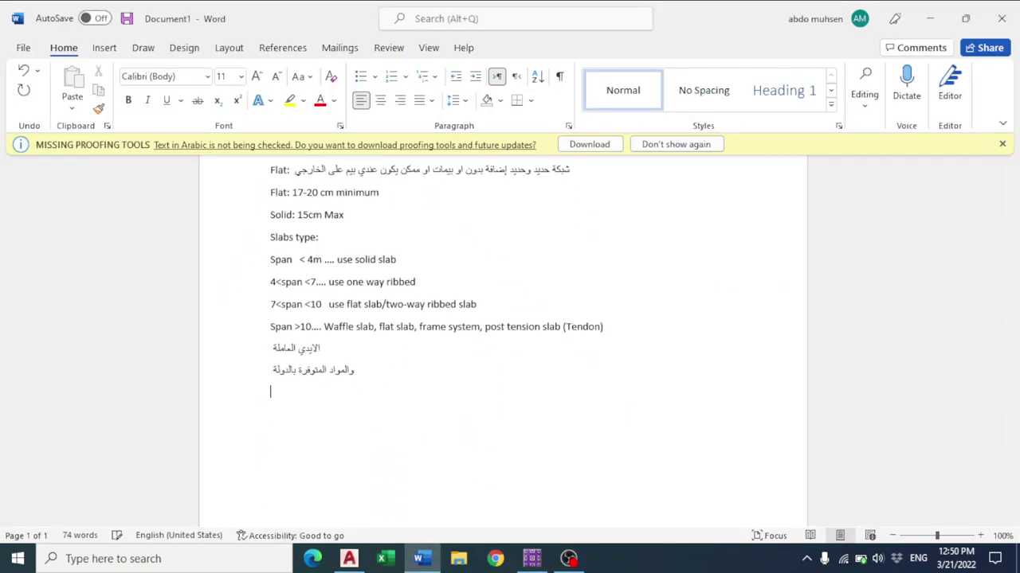
{"action": "type", "text": "ove"}
{"action": "type", "text": "r"}
{"action": "type", "text": "all"}
{"action": "type", "text": " debb"}
{"action": "type", "text": "pth:"}
{"action": "key", "text": "alt+shift"}
{"action": "type", "text": "ال"}
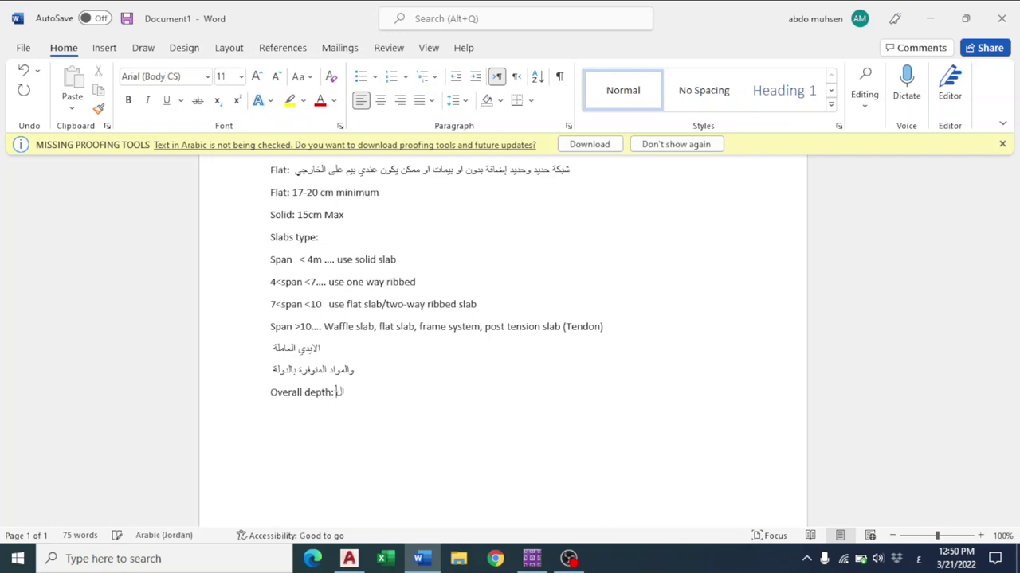
{"action": "type", "text": "سماكة الكلية"}
{"action": "key", "text": "Return"}
{"action": "key", "text": "alt+shift"}
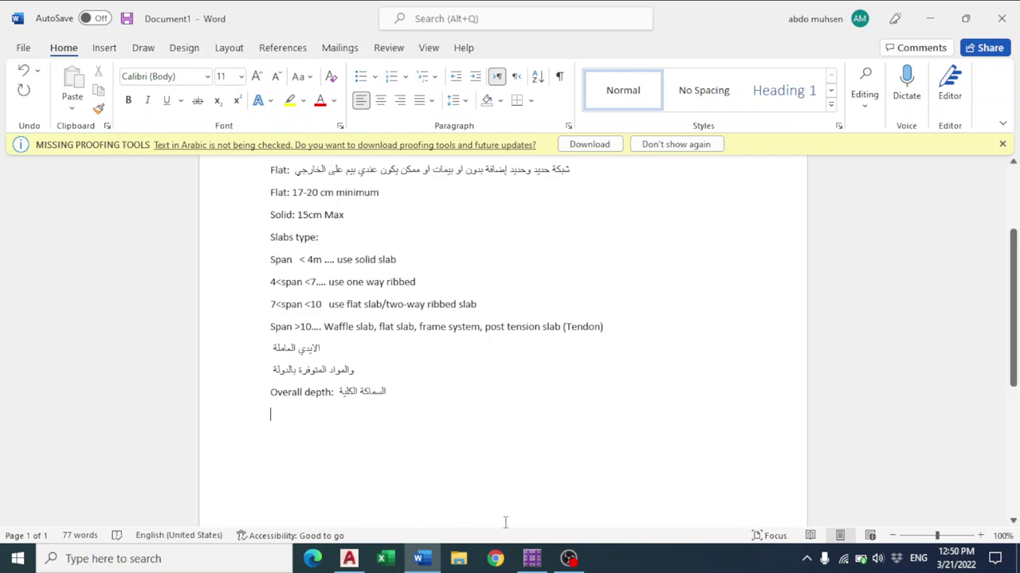
Check the slab thickness parameter in SAFE, then add "Slab thickness: Top mat (5-10 cm)....use 7 cm" to the Word notes
{"action": "left_click", "coordinate": [532, 559]}
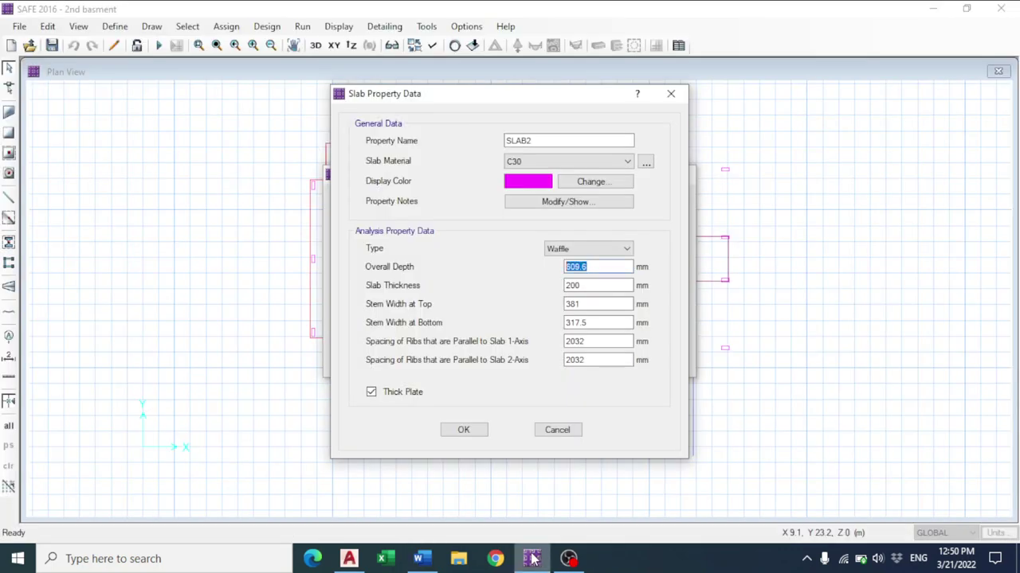
{"action": "left_click", "coordinate": [588, 285]}
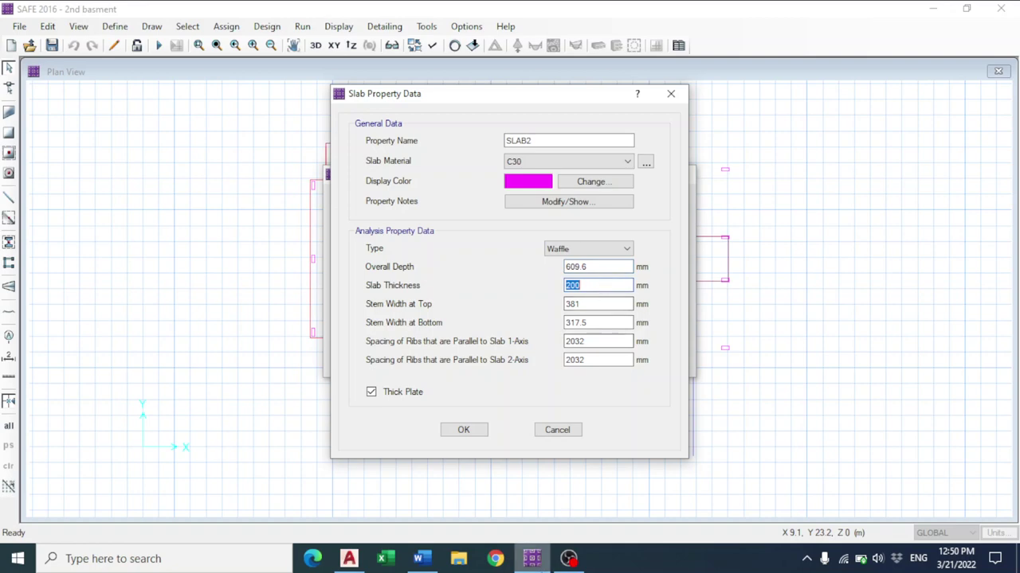
{"action": "left_click", "coordinate": [421, 558]}
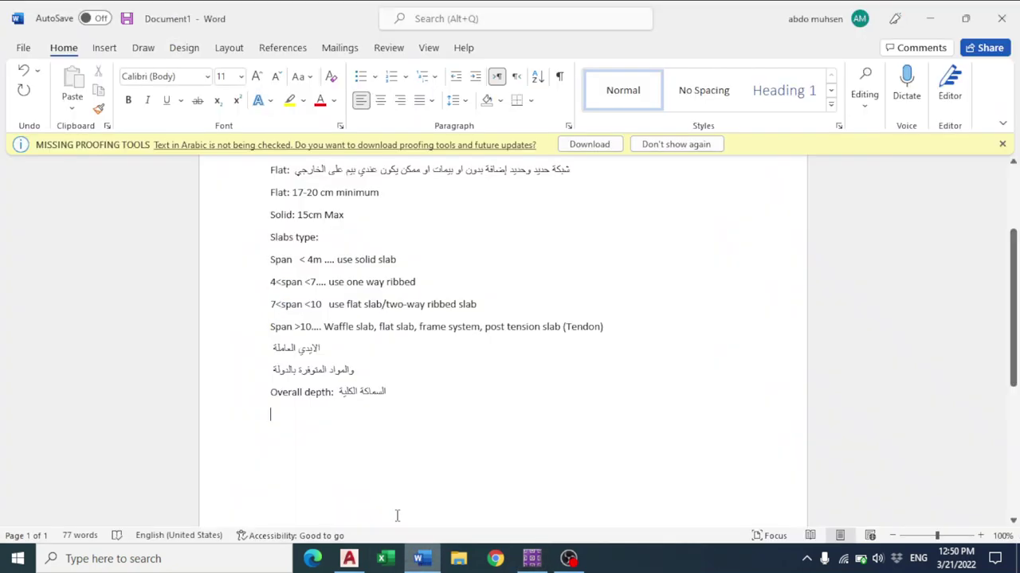
{"action": "type", "text": "Slab th"}
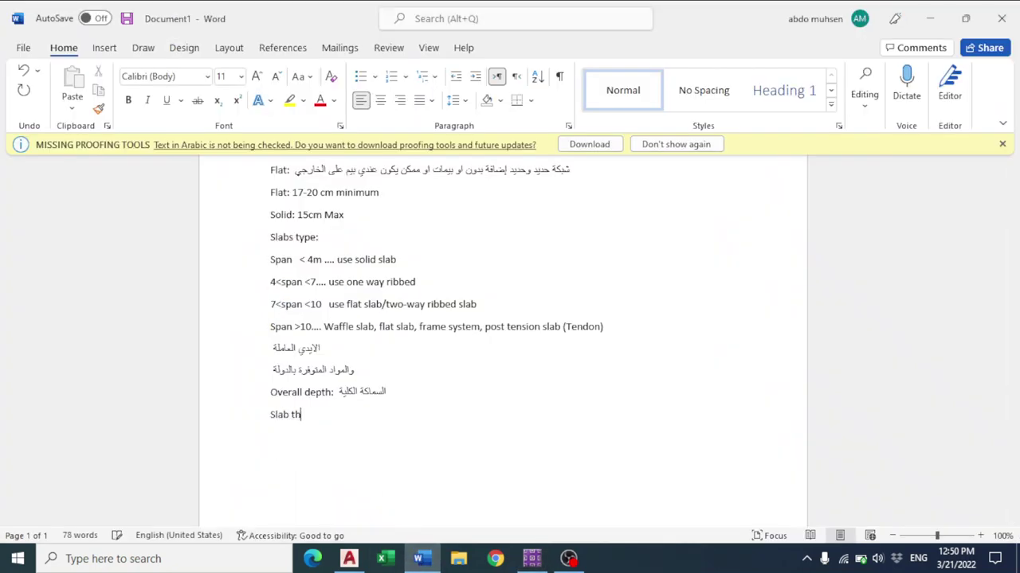
{"action": "type", "text": "ickness: Topmat"}
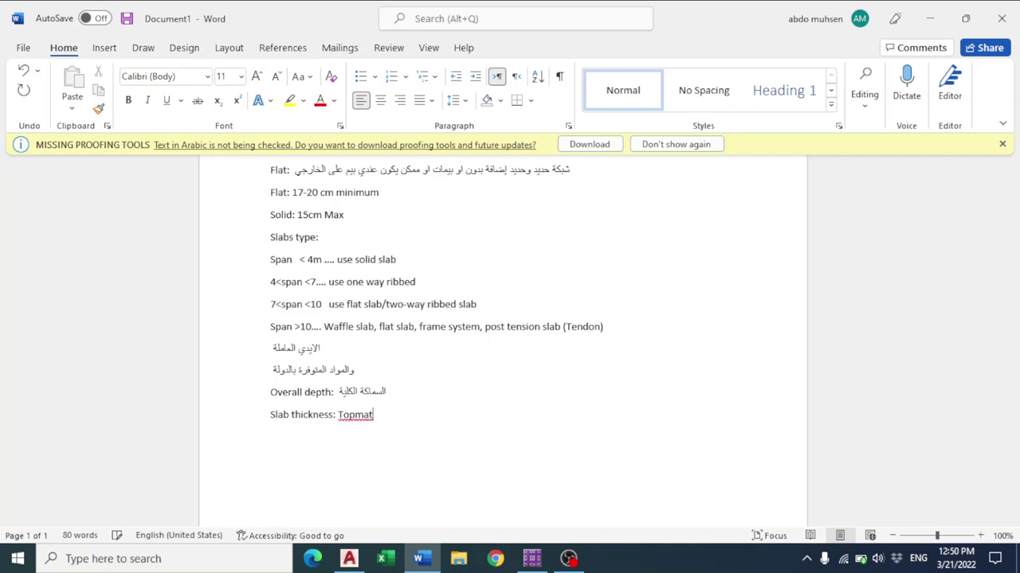
{"action": "key", "text": "End"}
{"action": "key", "text": "Return"}
{"action": "type", "text": "(5-10 cm)...."}
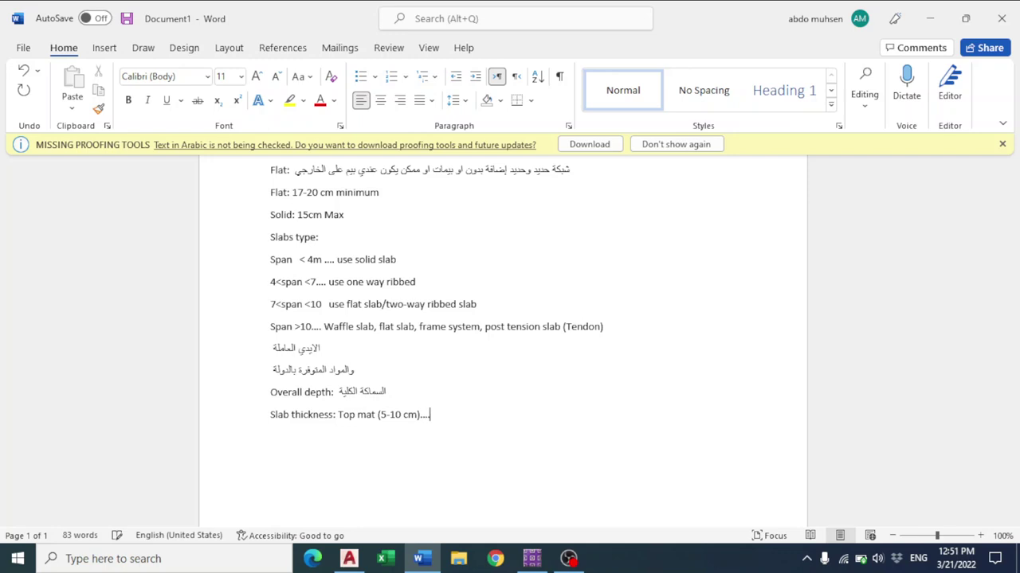
{"action": "type", "text": "use 7 cm"}
{"action": "key", "text": "Return"}
Correct the spacing around the dots in the slab thickness note so it reads "(5-10 cm) .... use 7 cm"
{"action": "right_click", "coordinate": [411, 415]}
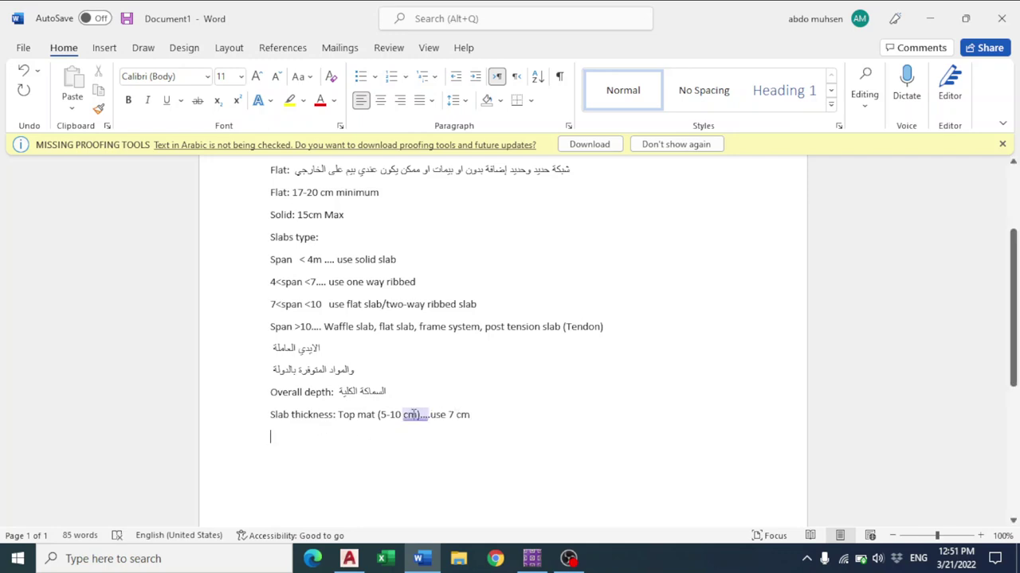
{"action": "left_click", "coordinate": [472, 242]}
{"action": "scroll", "coordinate": [422, 359], "scroll_direction": "up", "scroll_amount": 3}
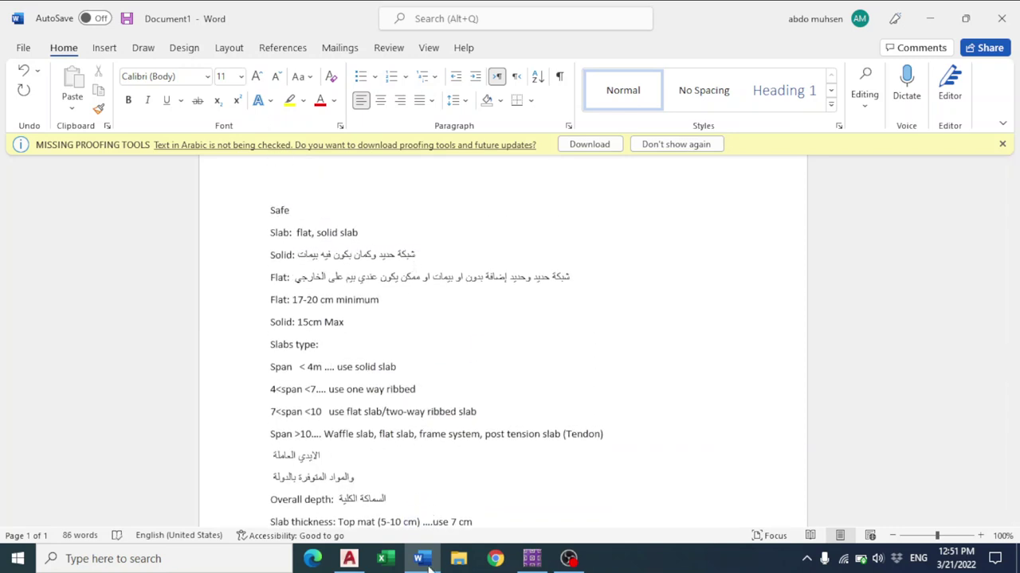
{"action": "scroll", "coordinate": [447, 384], "scroll_direction": "down", "scroll_amount": 3}
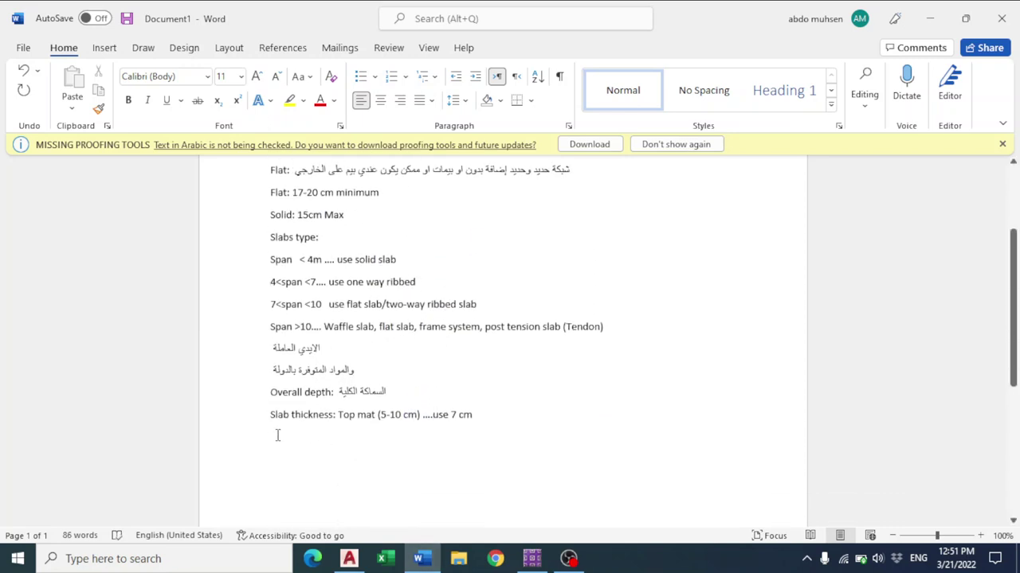
{"action": "scroll", "coordinate": [392, 404], "scroll_direction": "up", "scroll_amount": 4}
{"action": "scroll", "coordinate": [393, 404], "scroll_direction": "down", "scroll_amount": 5}
{"action": "right_click", "coordinate": [443, 379]}
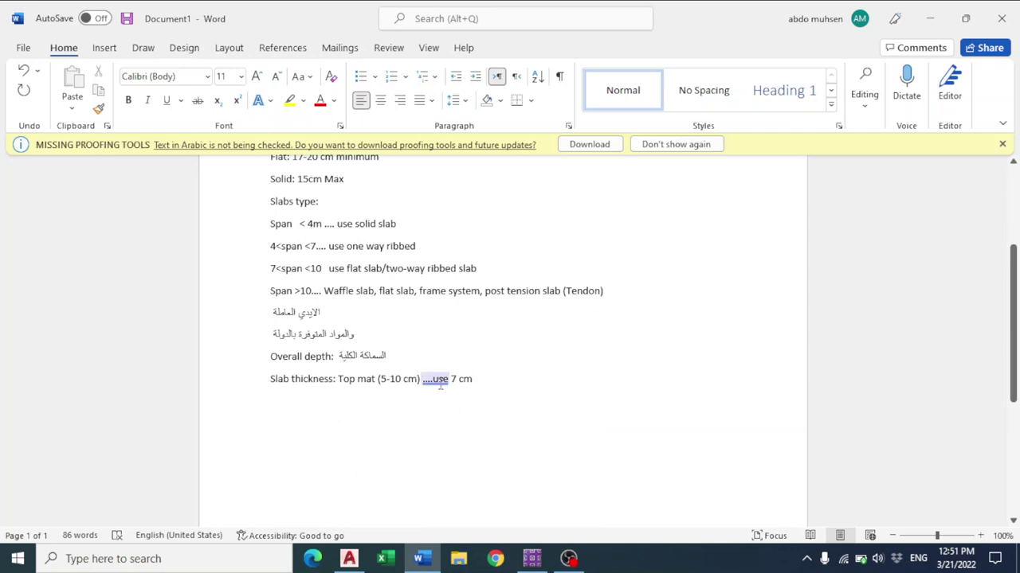
{"action": "left_click", "coordinate": [493, 208]}
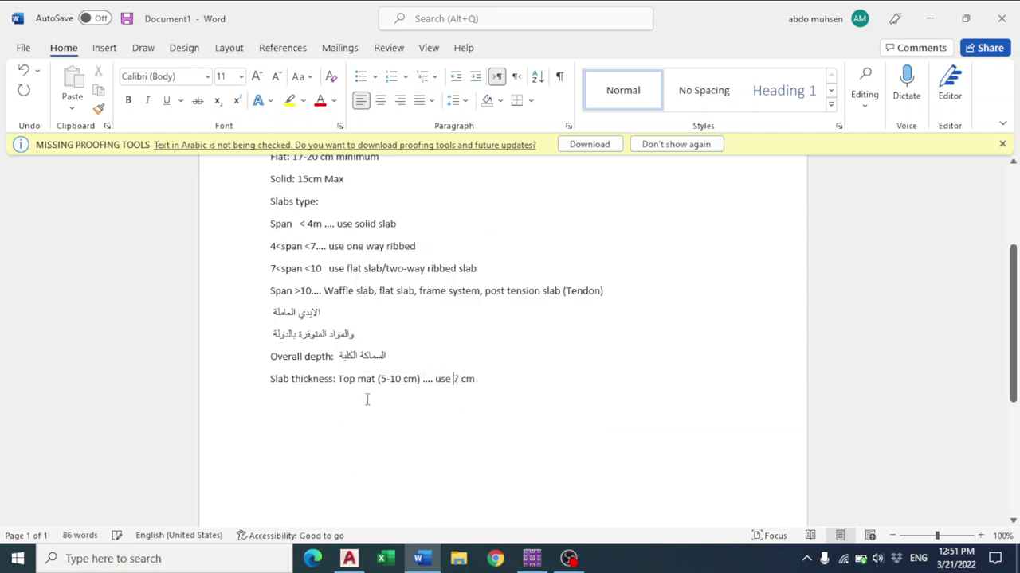
{"action": "left_click", "coordinate": [286, 395]}
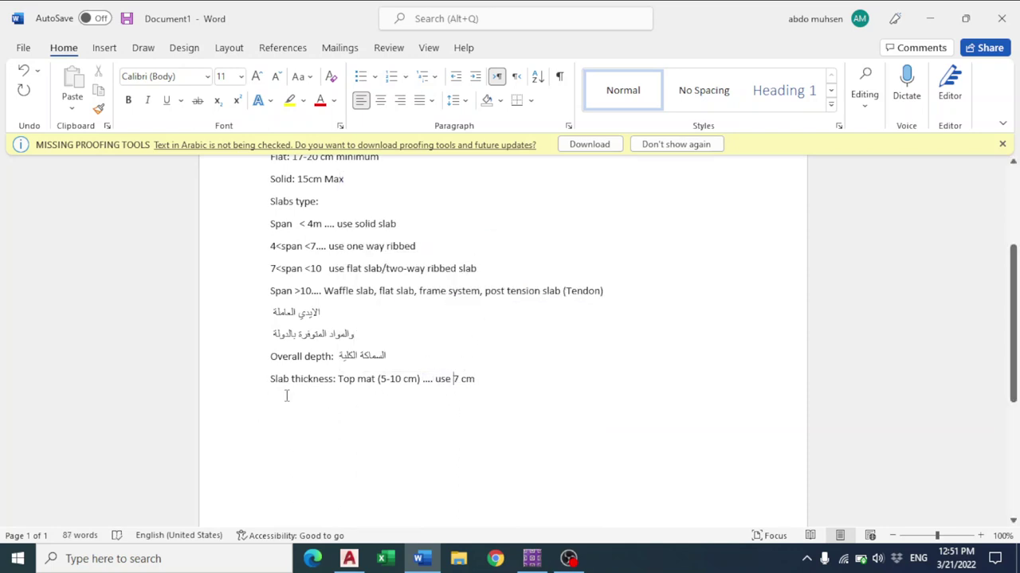
Check the top and bottom stem width parameters in SAFE and add "Width of rib : 10-15 .....12 cm" to the Word notes
{"action": "left_click", "coordinate": [534, 560]}
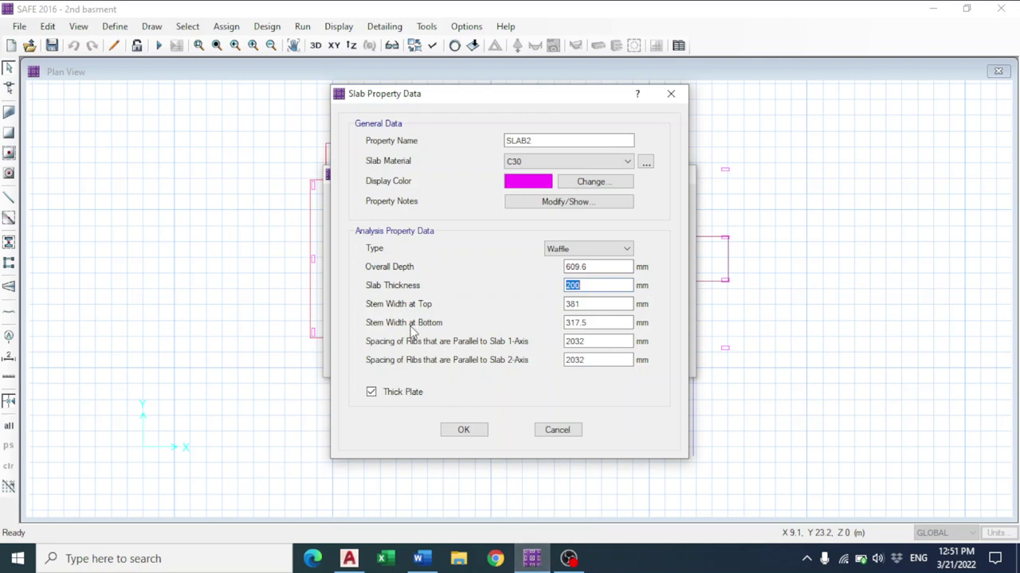
{"action": "left_click", "coordinate": [548, 556]}
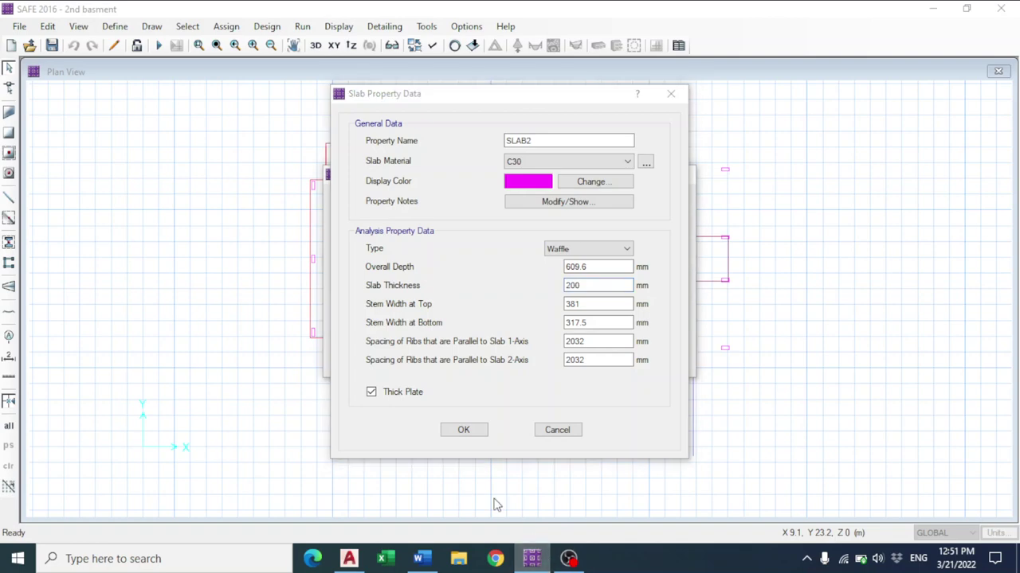
{"action": "left_click", "coordinate": [422, 558]}
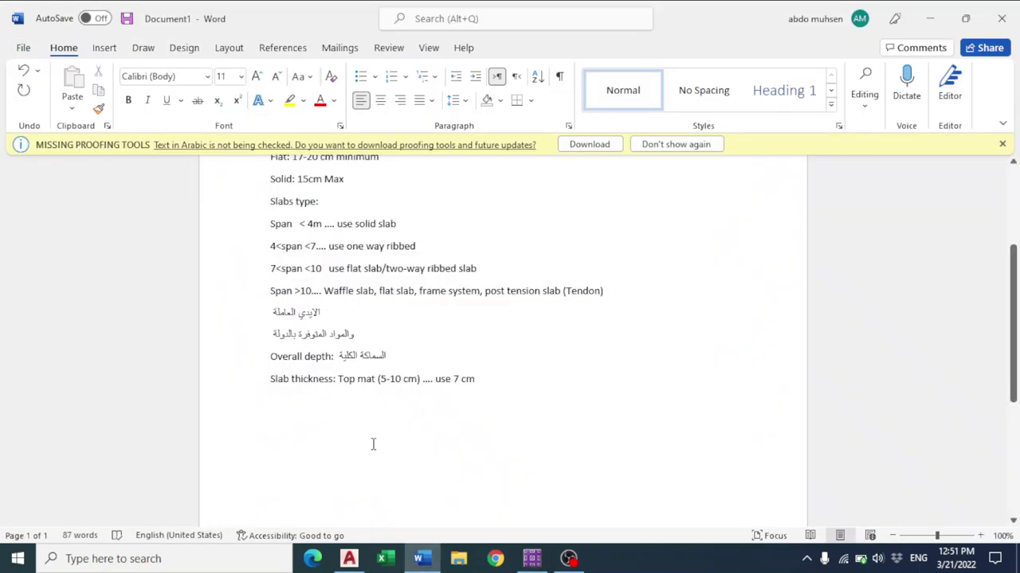
{"action": "type", "text": "S"}
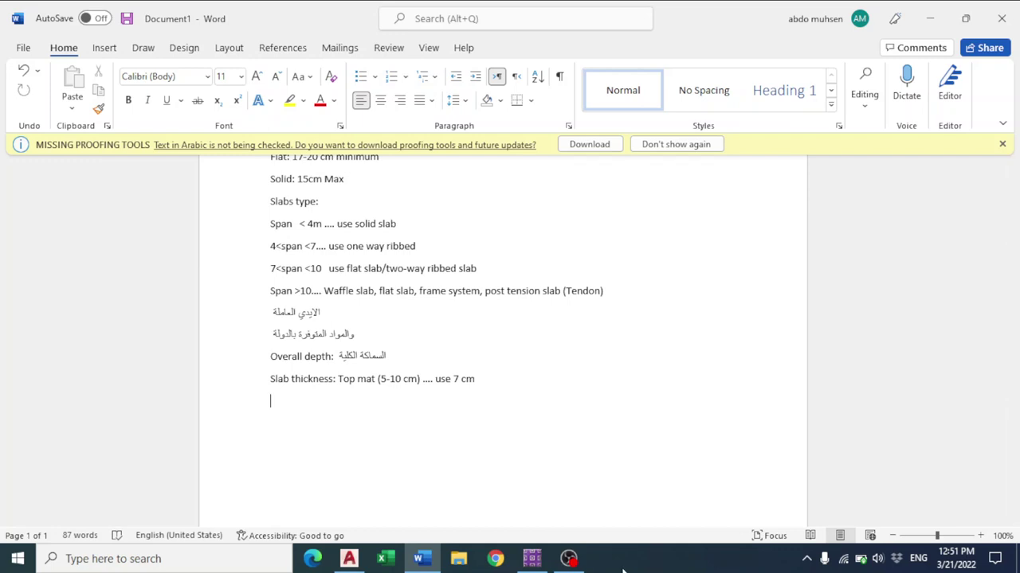
{"action": "left_click", "coordinate": [532, 558]}
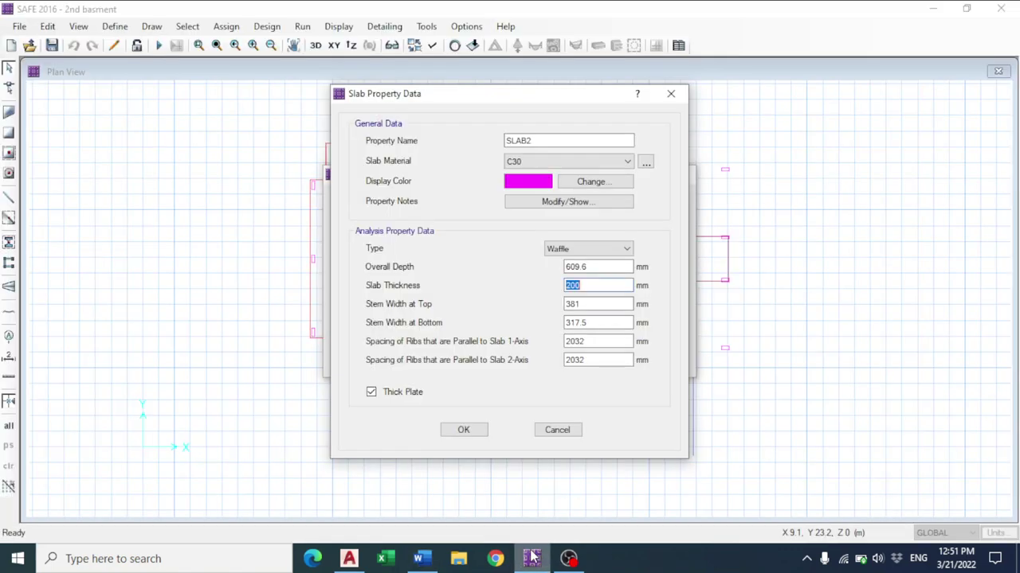
{"action": "left_click", "coordinate": [599, 304]}
{"action": "key", "text": "Tab"}
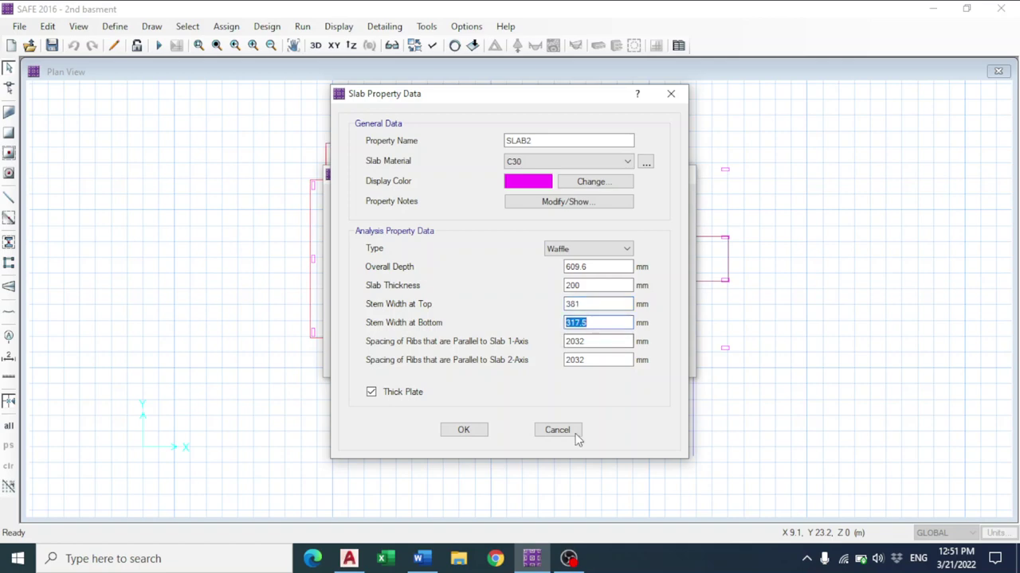
{"action": "left_click", "coordinate": [533, 549]}
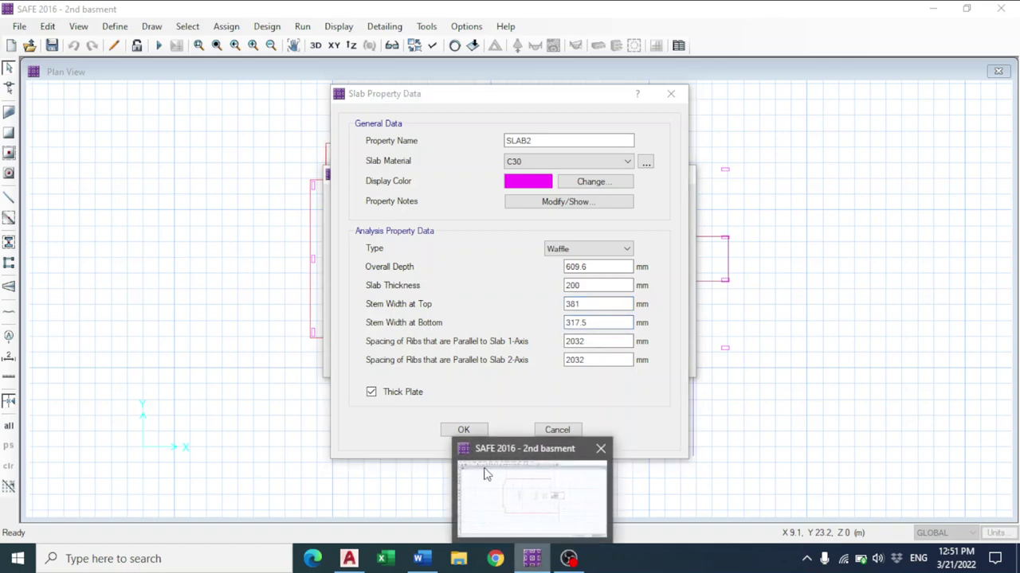
{"action": "left_click", "coordinate": [420, 560]}
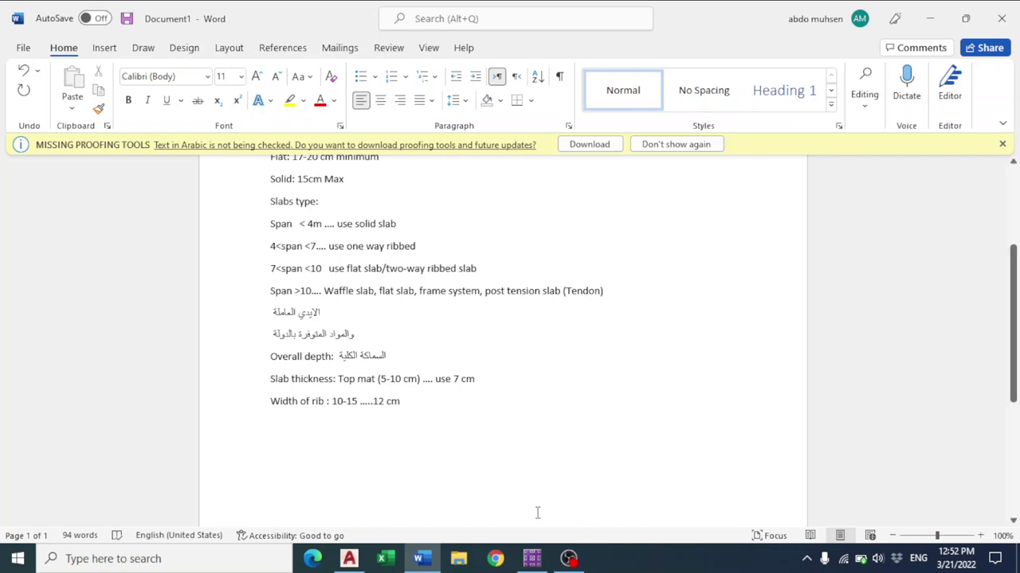
In SAFE, set SLAB2's stem width at top and bottom to 120 mm and its slab thickness to 70 mm
{"action": "left_click", "coordinate": [532, 559]}
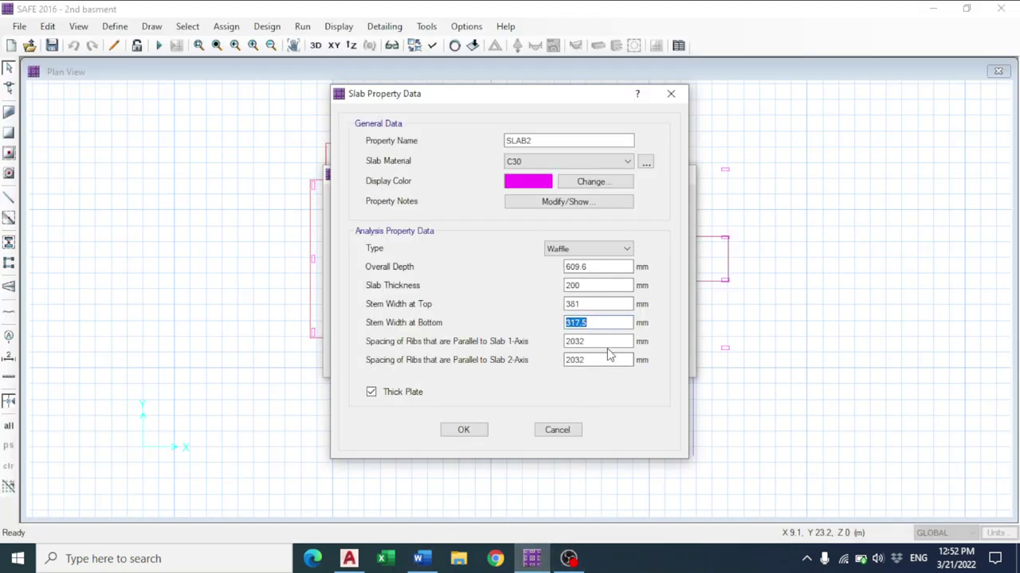
{"action": "type", "text": "120"}
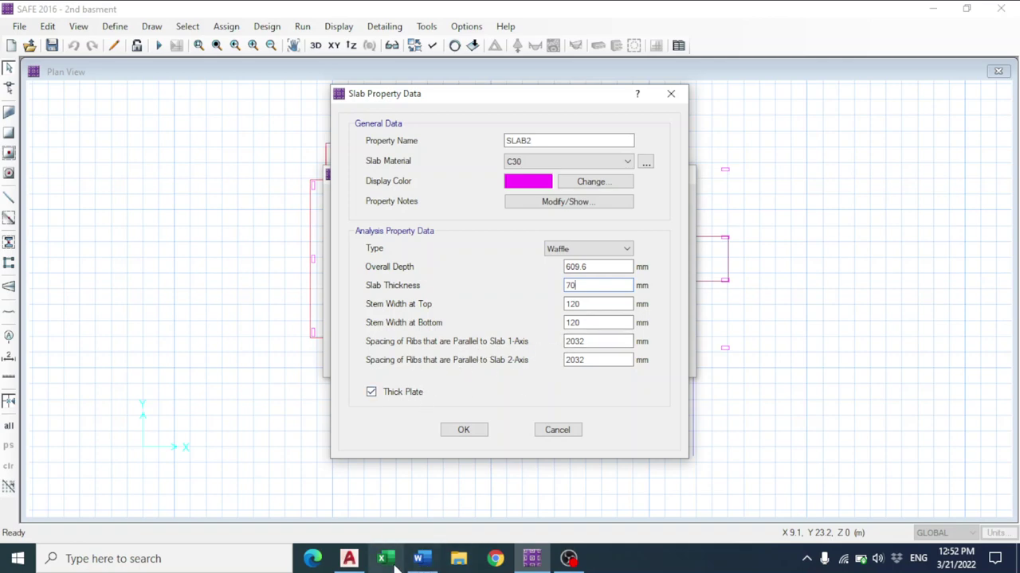
Switch to Word and add the line "Block+rib : 12+40=52 cm" below the rib width note
{"action": "left_click", "coordinate": [421, 561]}
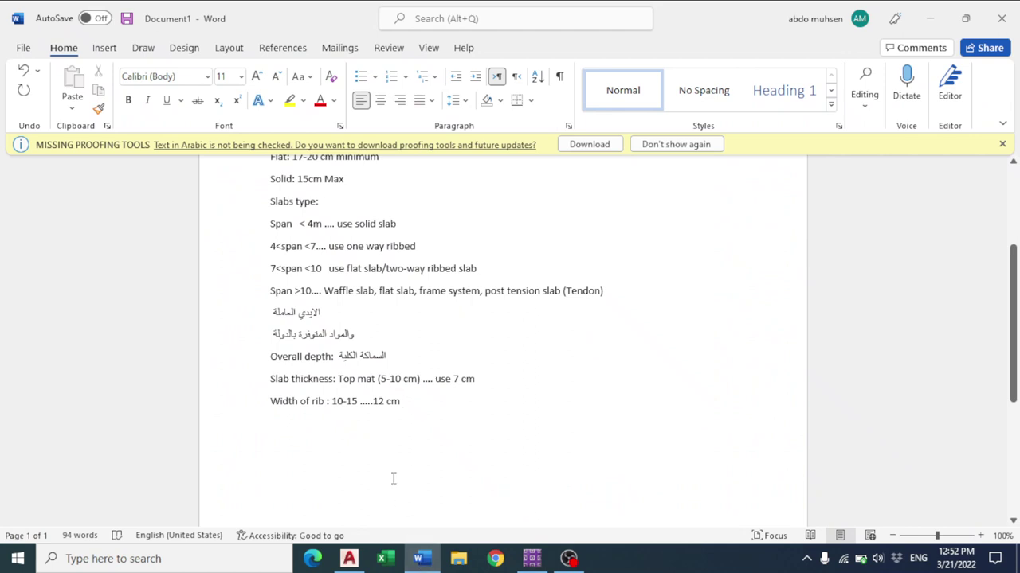
{"action": "key", "text": "Return"}
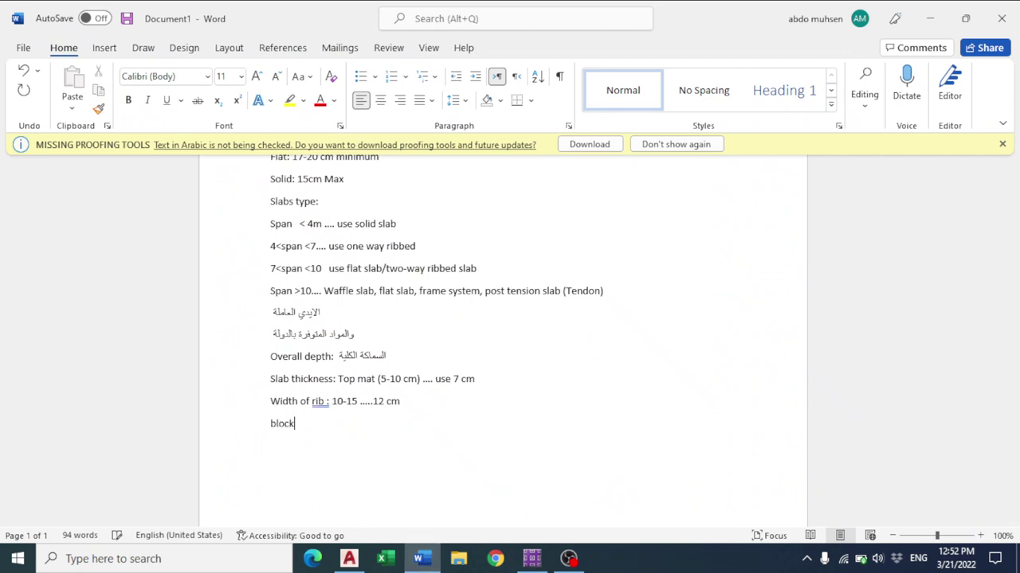
{"action": "type", "text": "Block+ribb"}
{"action": "key", "text": "BackSpace"}
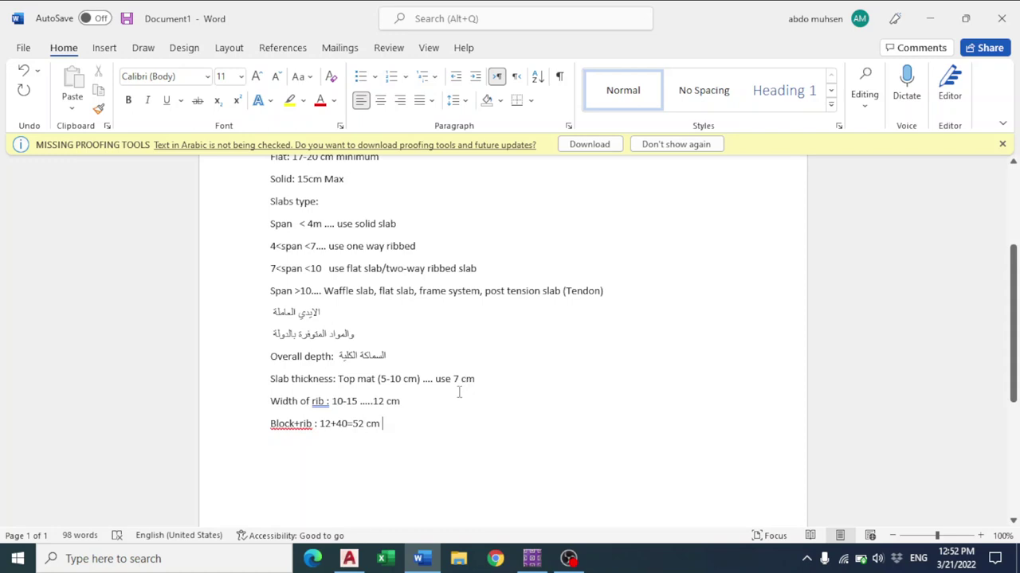
Return to SAFE and set the rib spacing parallel to both slab axes to 520 mm for SLAB2
{"action": "key", "text": "alt+Tab"}
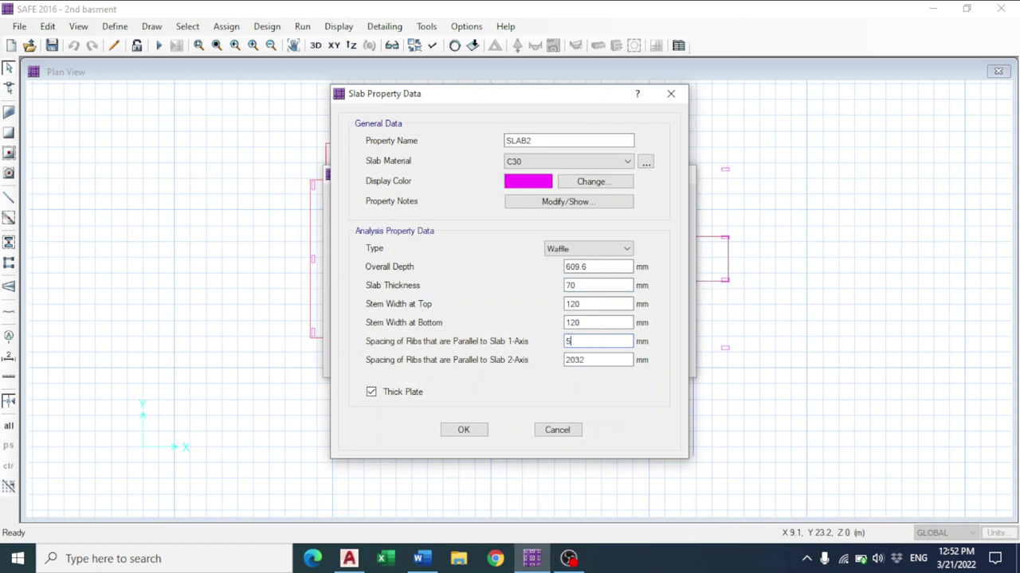
{"action": "left_click", "coordinate": [594, 322]}
{"action": "key", "text": "Tab"}
{"action": "key", "text": "Tab"}
{"action": "double_click", "coordinate": [579, 285]}
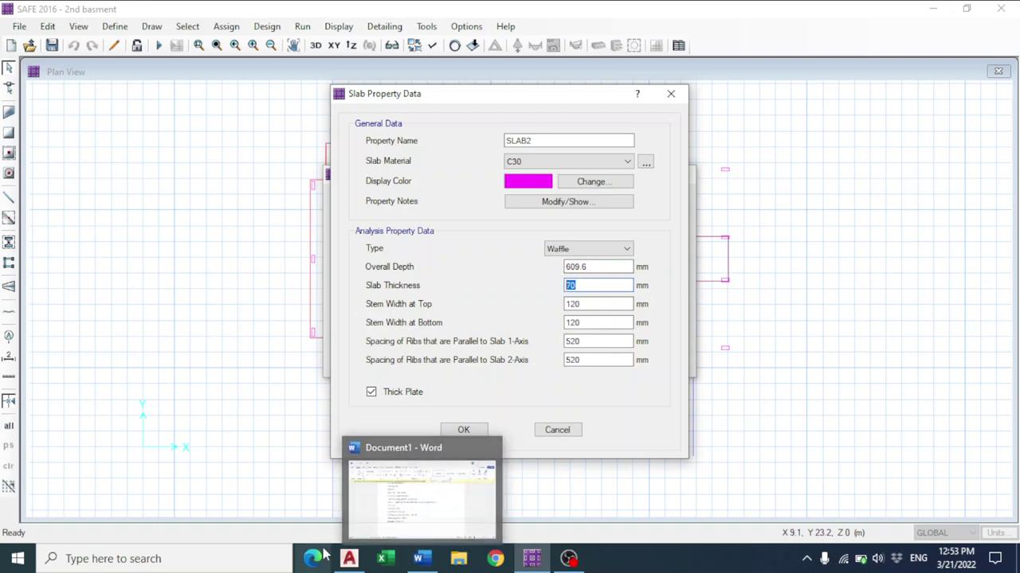
Switch to AutoCAD and draw an upright rectangle about 7 units high as the rib in the empty area beside the floor plan
{"action": "left_click", "coordinate": [349, 559]}
{"action": "middle_click_drag", "start_coordinate": [192, 282], "coordinate": [477, 301]}
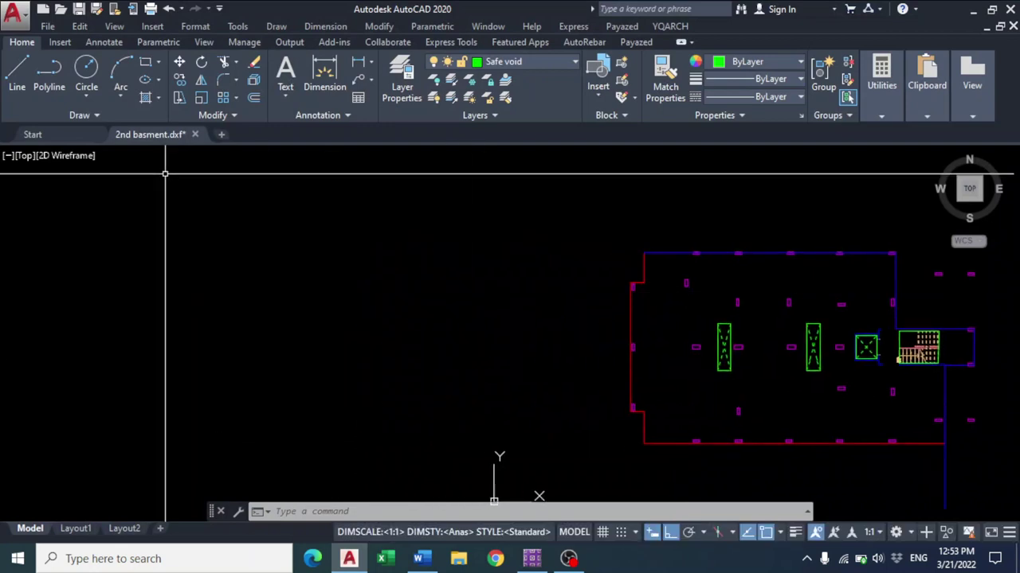
{"action": "left_click", "coordinate": [16, 72]}
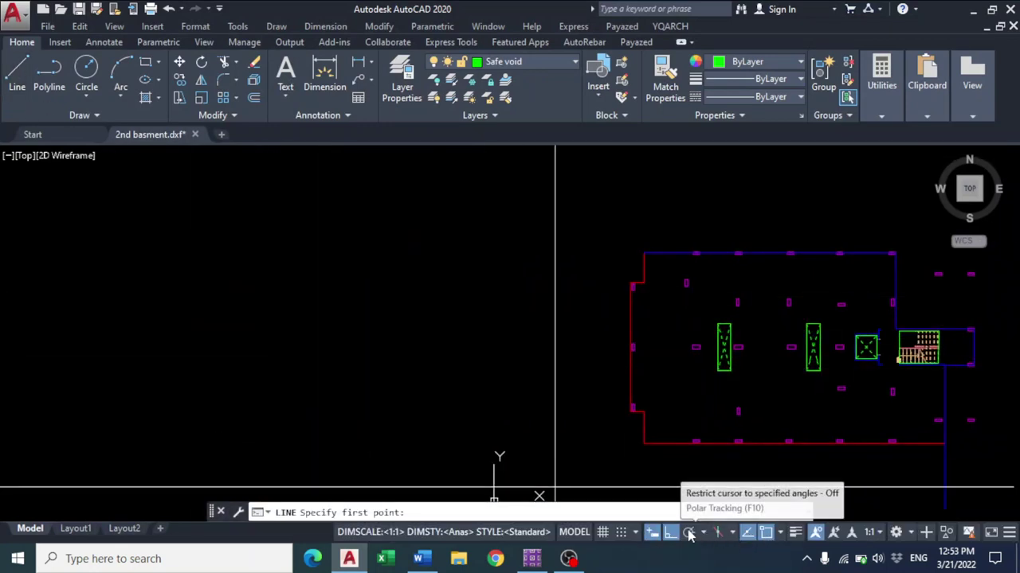
{"action": "left_click", "coordinate": [203, 344]}
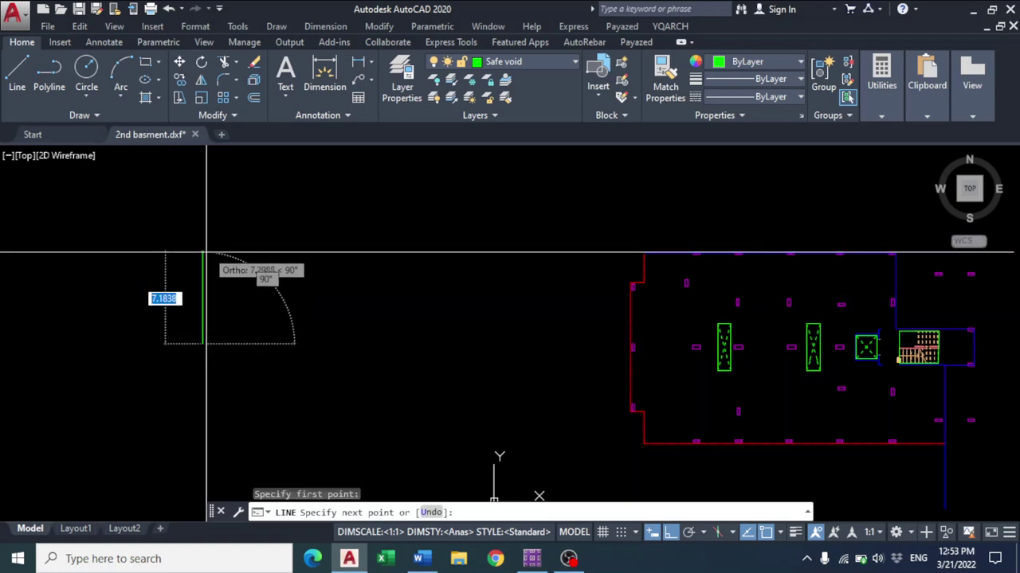
{"action": "left_click", "coordinate": [204, 255]}
{"action": "left_click", "coordinate": [243, 255]}
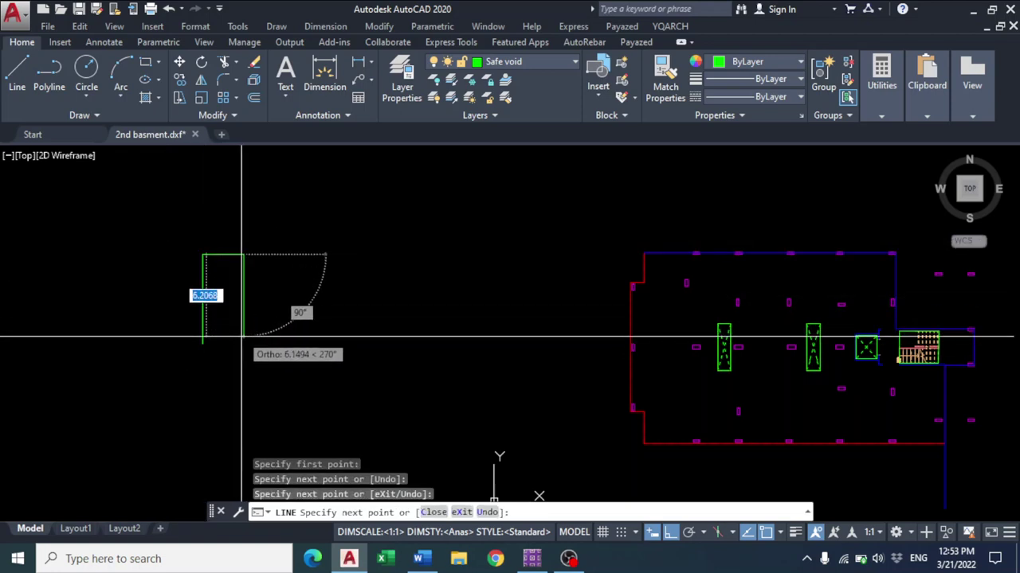
{"action": "left_click", "coordinate": [243, 344]}
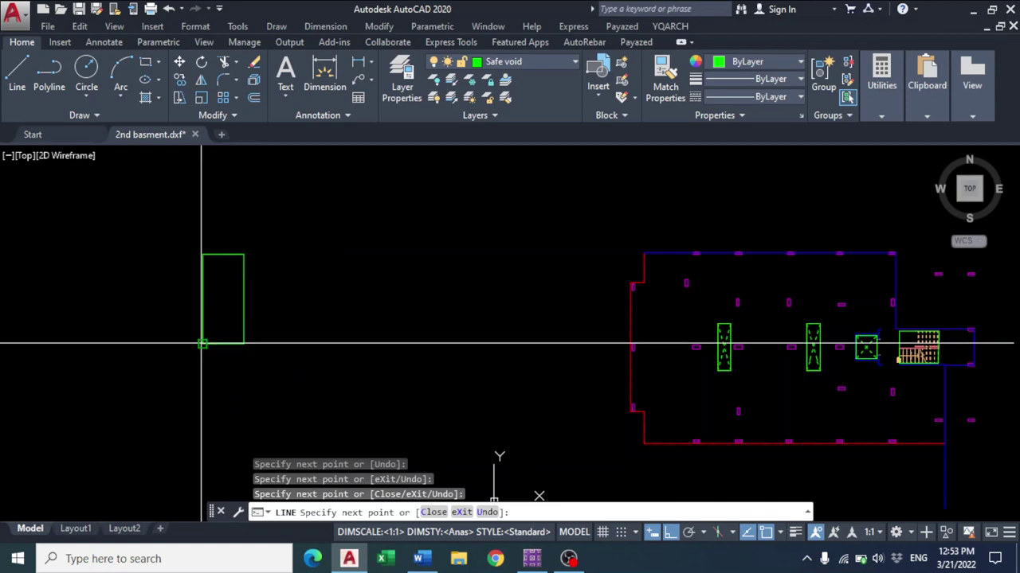
{"action": "key", "text": "Escape"}
Draw a long, thin horizontal rectangle for the slab, resting on the rib's upper edge and extending past both of its sides
{"action": "middle_click_drag", "start_coordinate": [213, 236], "coordinate": [262, 275]}
{"action": "scroll", "coordinate": [262, 276], "scroll_direction": "up", "scroll_amount": 3}
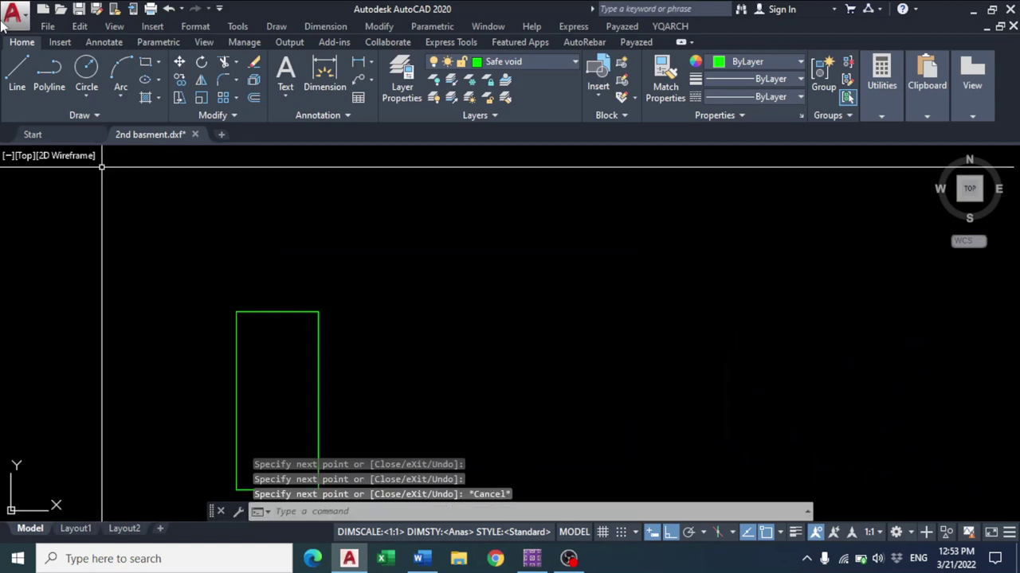
{"action": "left_click", "coordinate": [18, 75]}
{"action": "scroll", "coordinate": [186, 244], "scroll_direction": "down", "scroll_amount": 3}
{"action": "left_click", "coordinate": [121, 247]}
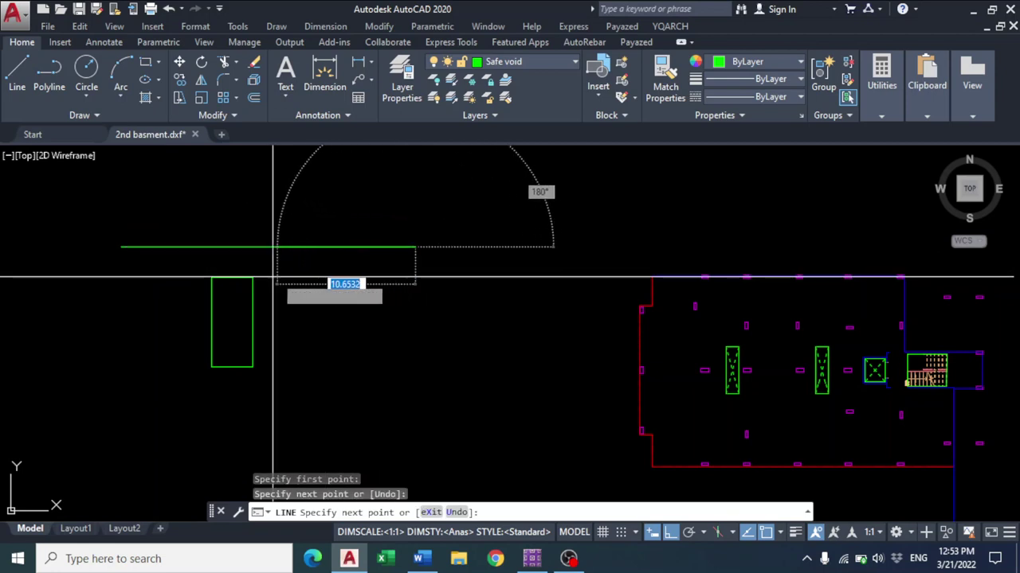
{"action": "left_click", "coordinate": [415, 278]}
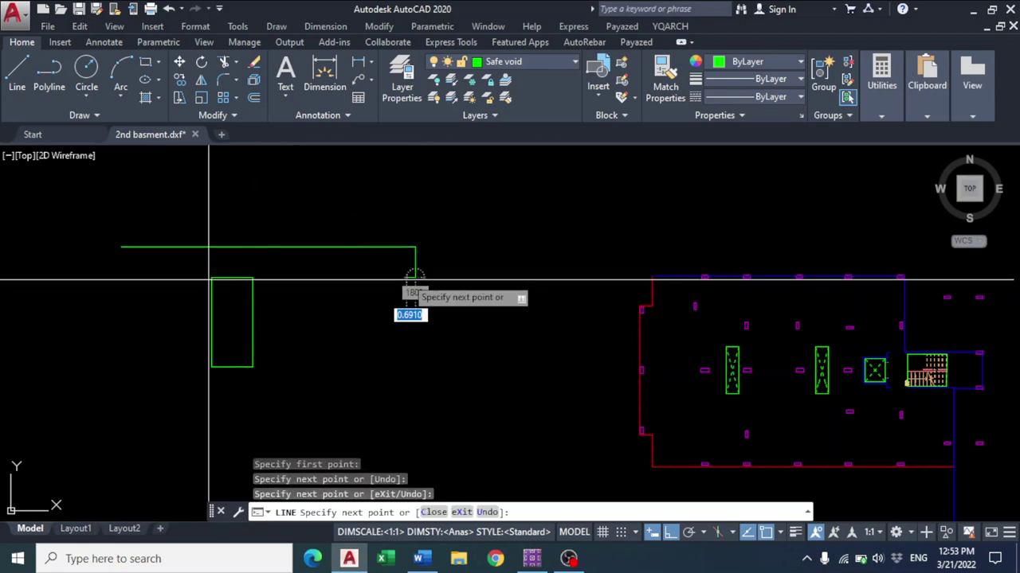
{"action": "left_click", "coordinate": [121, 277]}
{"action": "left_click", "coordinate": [121, 247]}
{"action": "key", "text": "Escape"}
Draw the block outline to the right of the rib, from the slab's underside to the rib's lower corner, about 6.9 units high
{"action": "scroll", "coordinate": [303, 293], "scroll_direction": "up", "scroll_amount": 4}
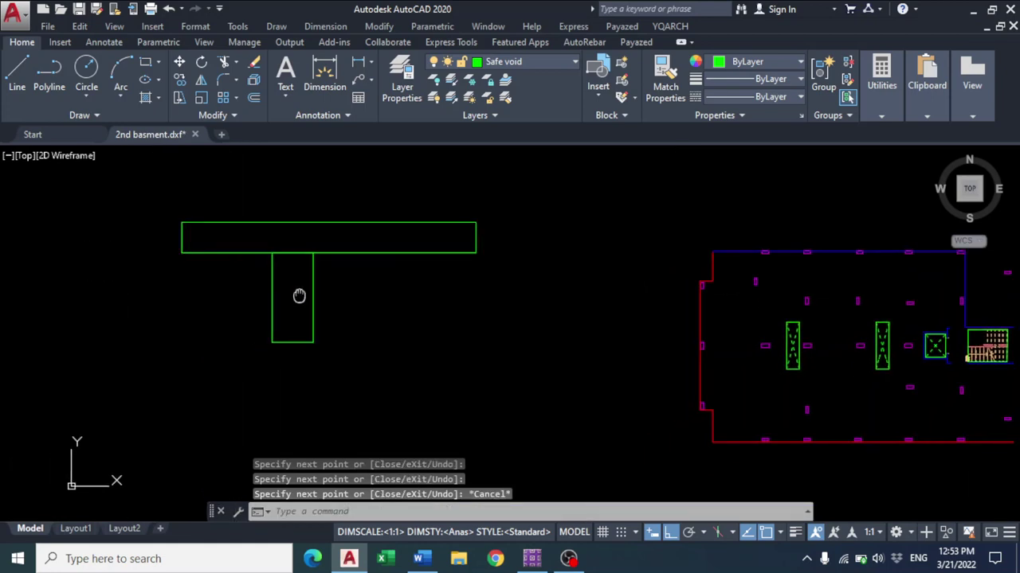
{"action": "left_click", "coordinate": [14, 73]}
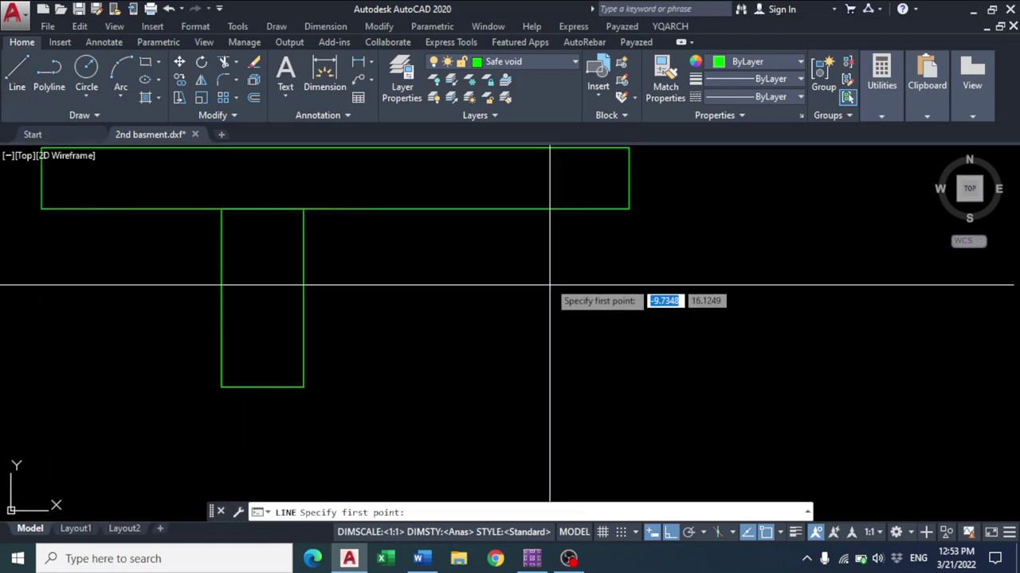
{"action": "left_click", "coordinate": [477, 209]}
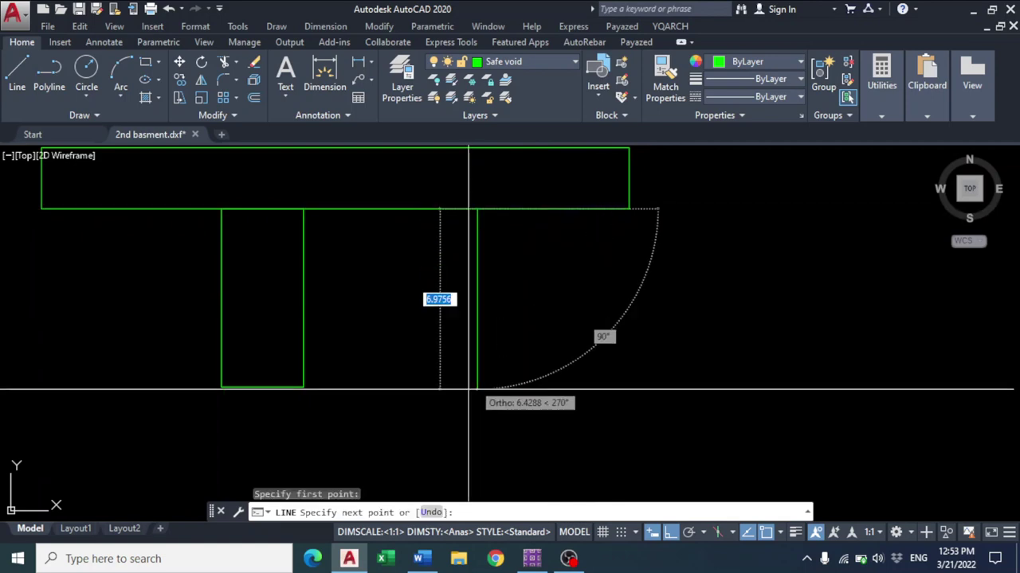
{"action": "left_click", "coordinate": [477, 386]}
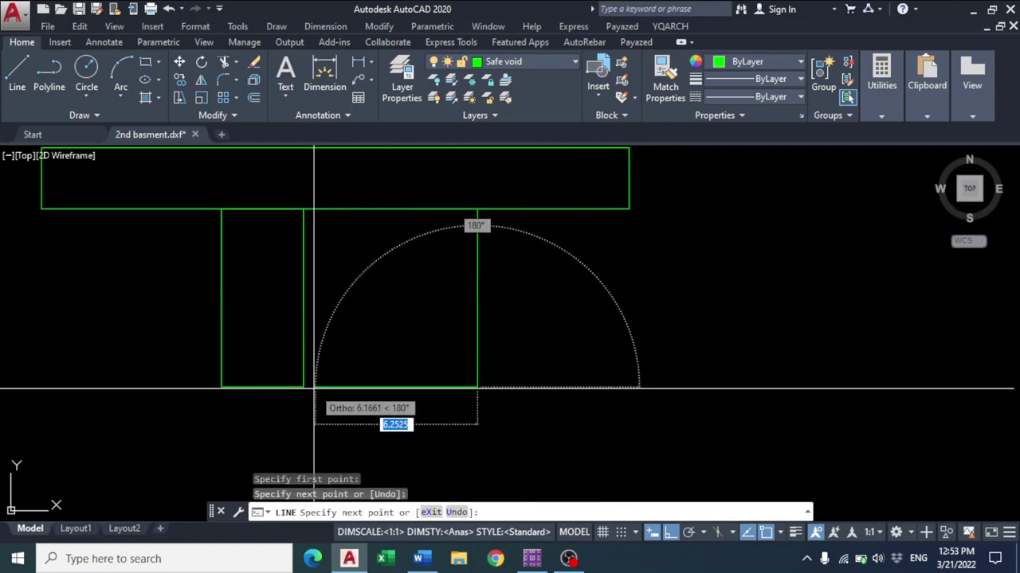
{"action": "left_click", "coordinate": [303, 386]}
{"action": "key", "text": "Escape"}
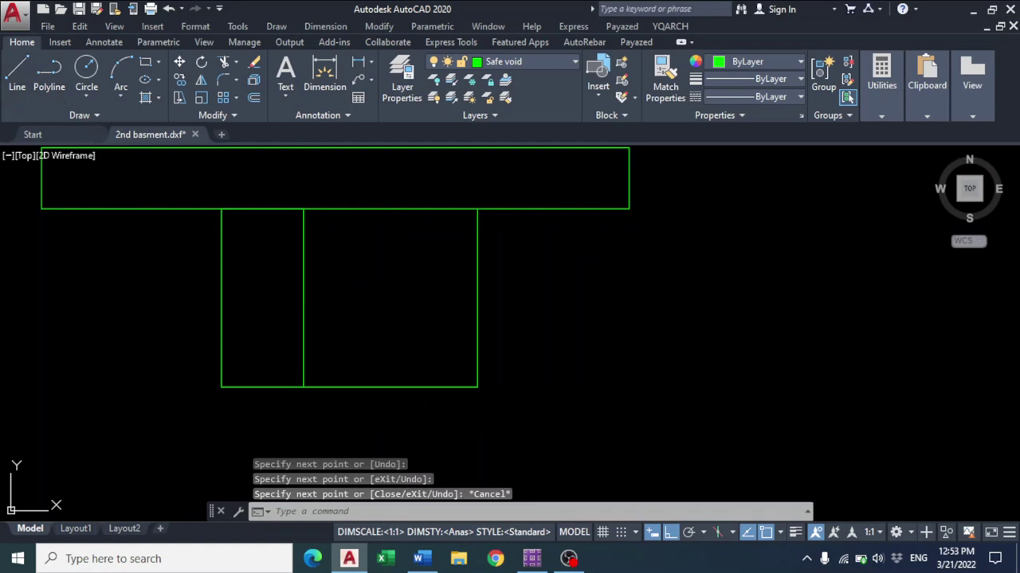
Draw two crossing diagonal lines between the corners of the block to the right of the rib
{"action": "left_click", "coordinate": [17, 70]}
{"action": "left_click", "coordinate": [477, 209]}
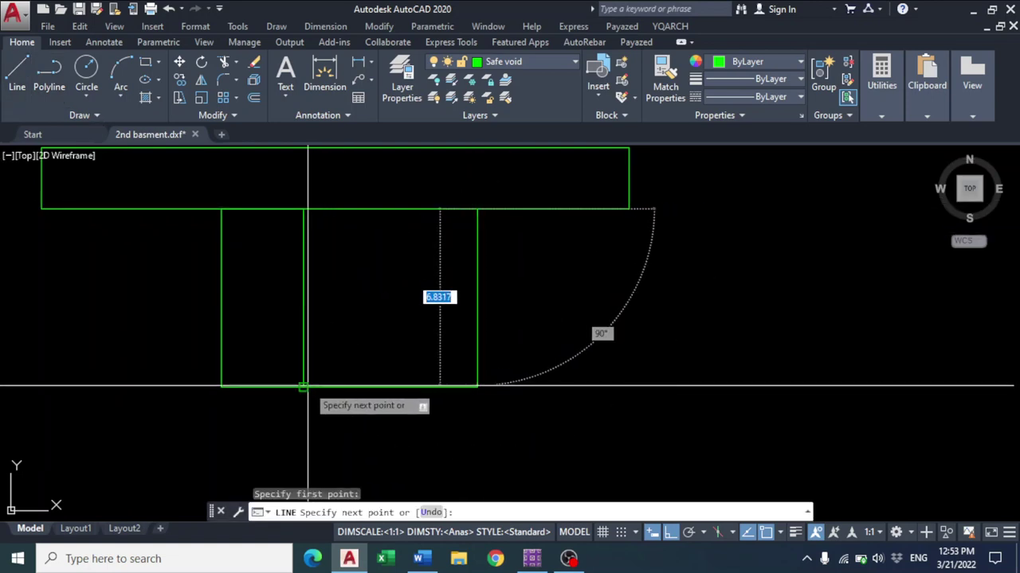
{"action": "left_click", "coordinate": [303, 387]}
{"action": "key", "text": "Escape"}
{"action": "left_click", "coordinate": [19, 73]}
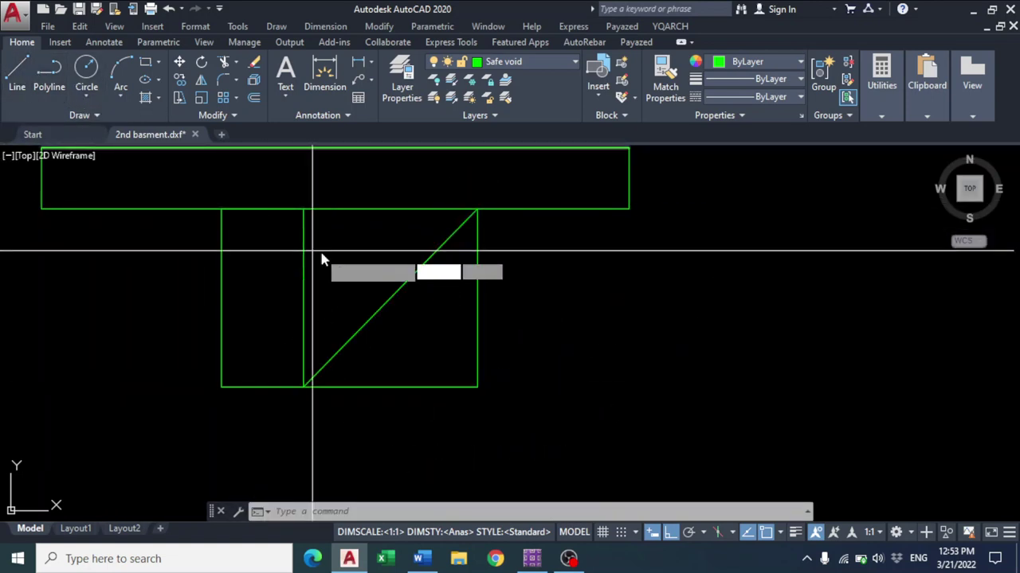
{"action": "left_click", "coordinate": [303, 209]}
{"action": "left_click", "coordinate": [477, 386]}
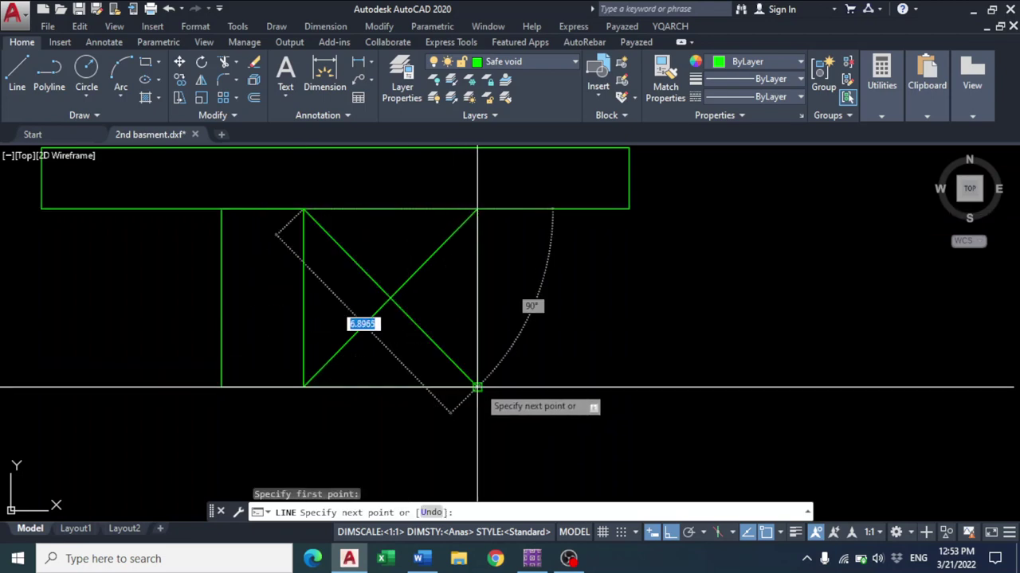
{"action": "key", "text": "Escape"}
{"action": "key", "text": "Escape"}
Draw a second block outline to the left of the rib, from the slab's underside to the rib's lower corner
{"action": "scroll", "coordinate": [550, 335], "scroll_direction": "down", "scroll_amount": 2}
{"action": "middle_click_drag", "start_coordinate": [549, 335], "coordinate": [642, 330]}
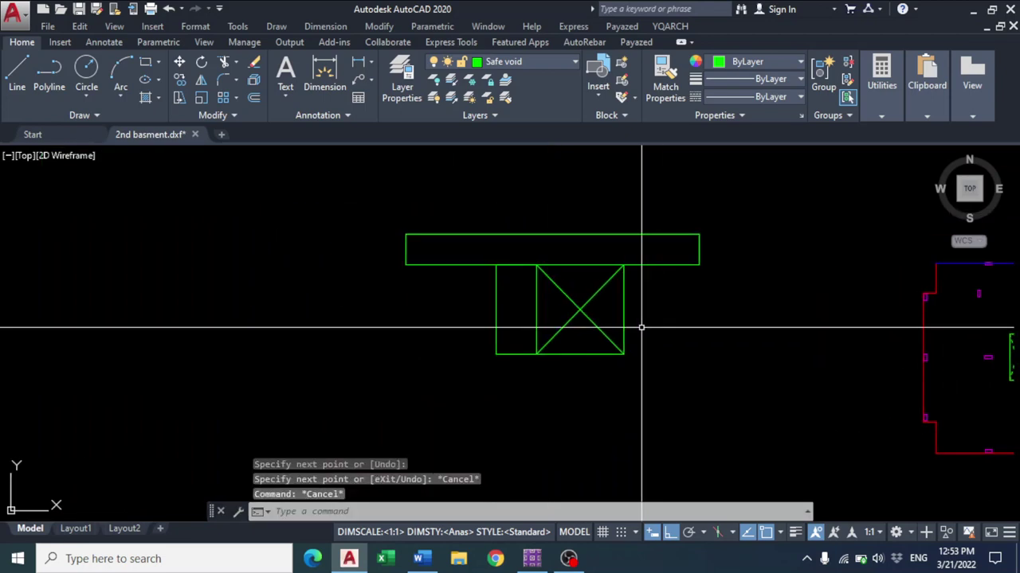
{"action": "scroll", "coordinate": [642, 330], "scroll_direction": "up", "scroll_amount": 2}
{"action": "left_click", "coordinate": [16, 72]}
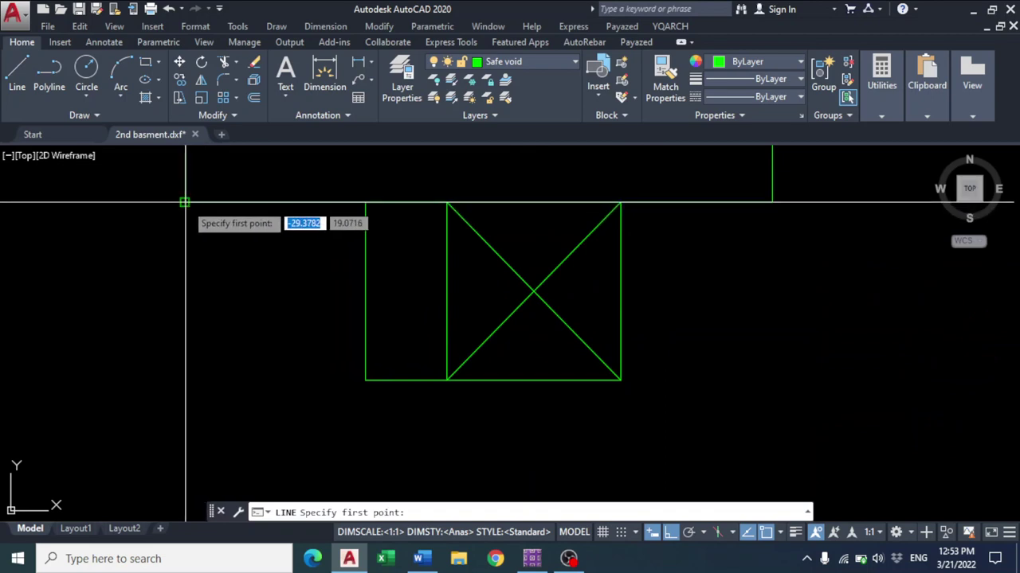
{"action": "left_click", "coordinate": [209, 202]}
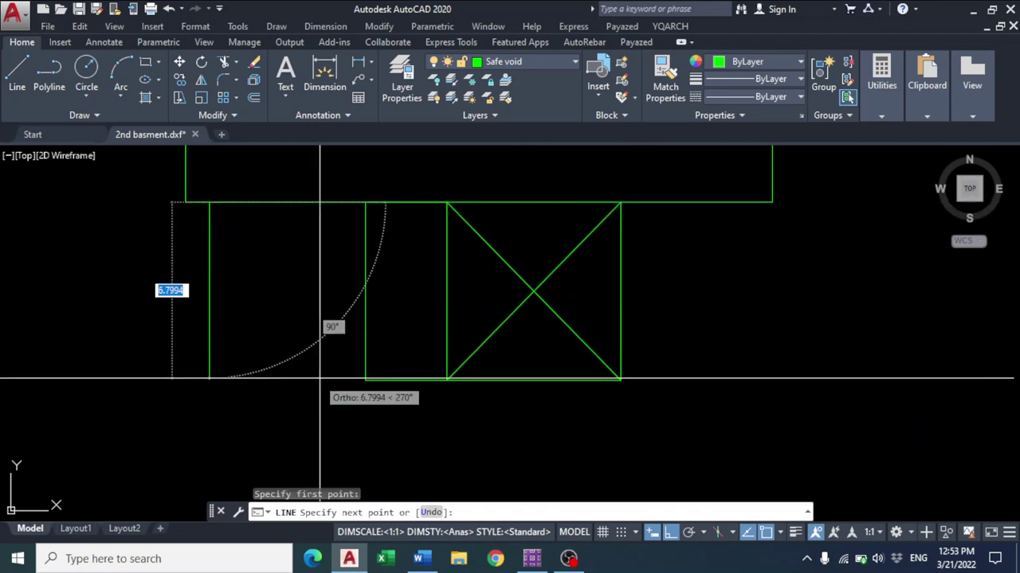
{"action": "left_click", "coordinate": [209, 380]}
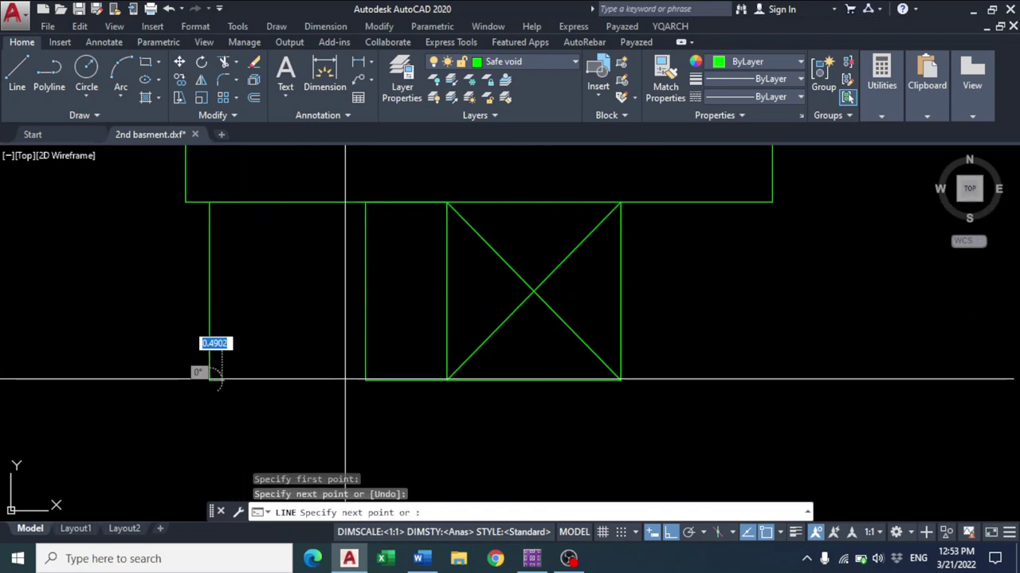
{"action": "left_click", "coordinate": [365, 380]}
{"action": "key", "text": "Escape"}
Draw two crossing diagonal lines between the corners of the block to the left of the rib
{"action": "left_click", "coordinate": [17, 72]}
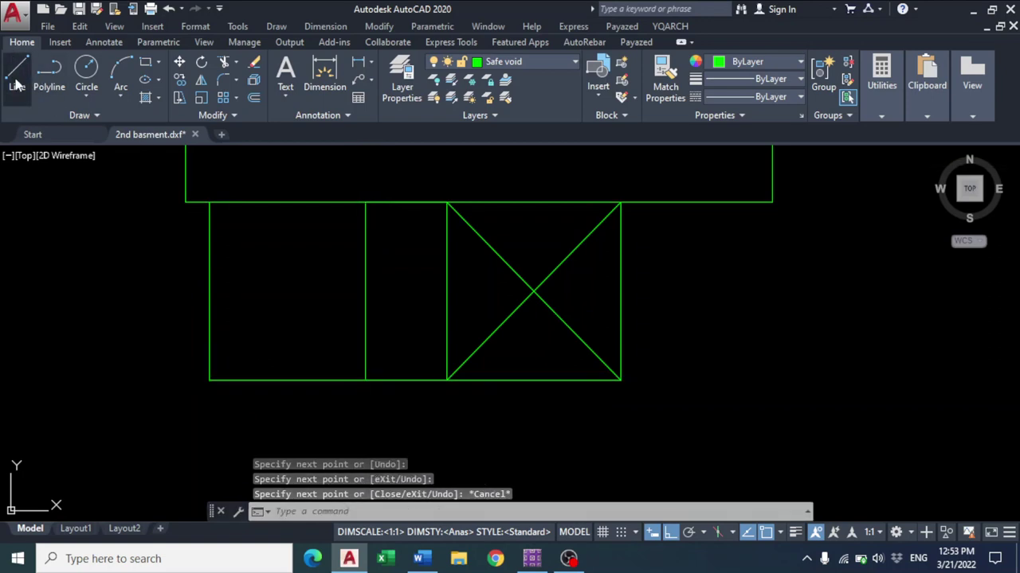
{"action": "left_click", "coordinate": [209, 203]}
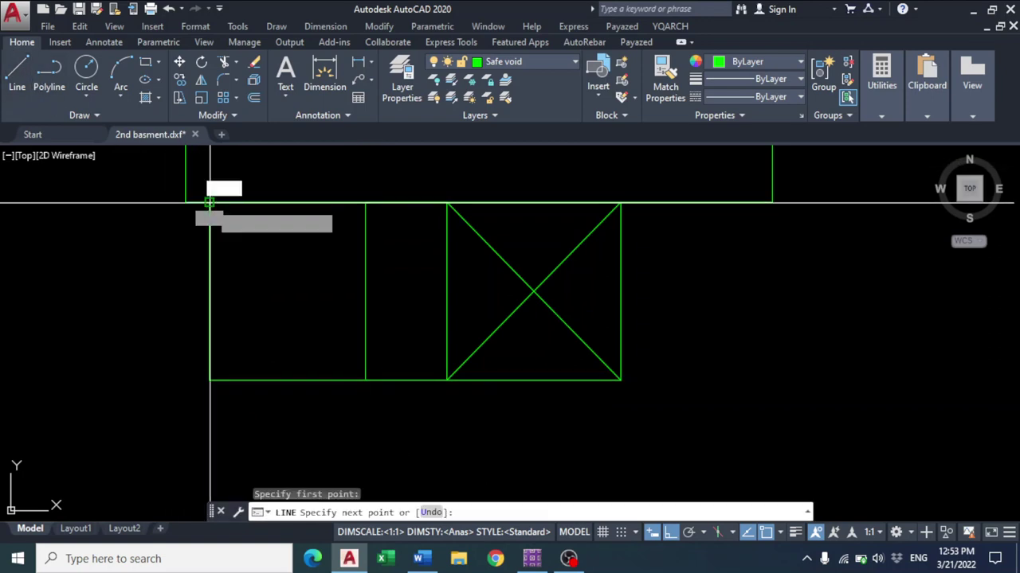
{"action": "left_click", "coordinate": [366, 380]}
{"action": "key", "text": "Escape"}
{"action": "left_click", "coordinate": [11, 76]}
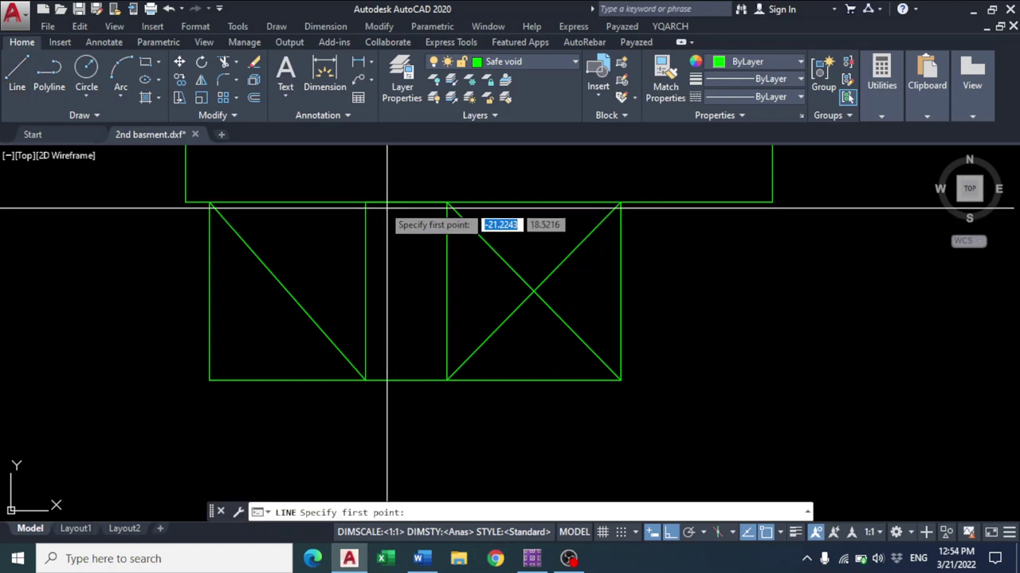
{"action": "left_click", "coordinate": [366, 202]}
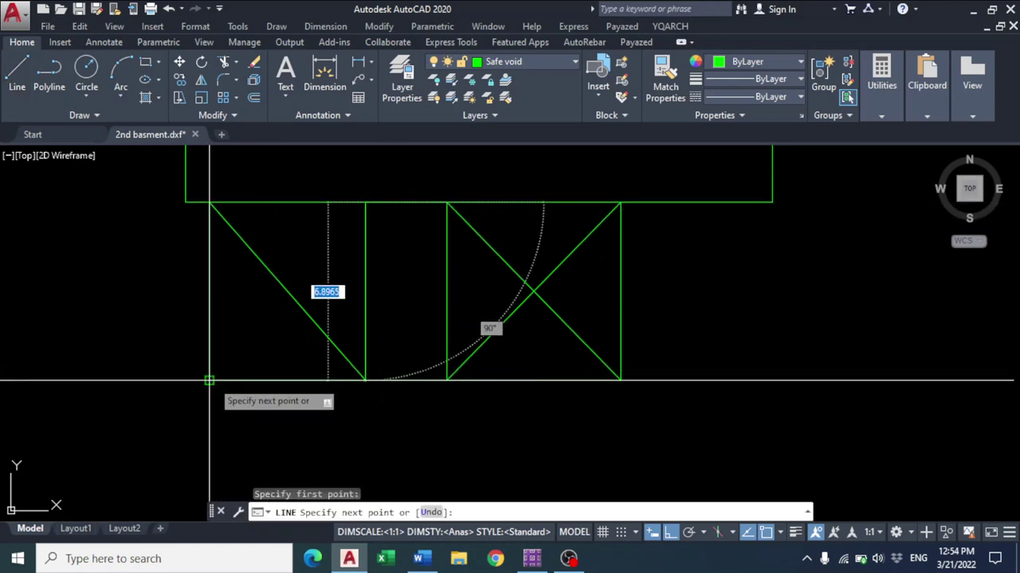
{"action": "left_click", "coordinate": [210, 380]}
{"action": "key", "text": "Escape"}
{"action": "scroll", "coordinate": [598, 309], "scroll_direction": "down", "scroll_amount": 3}
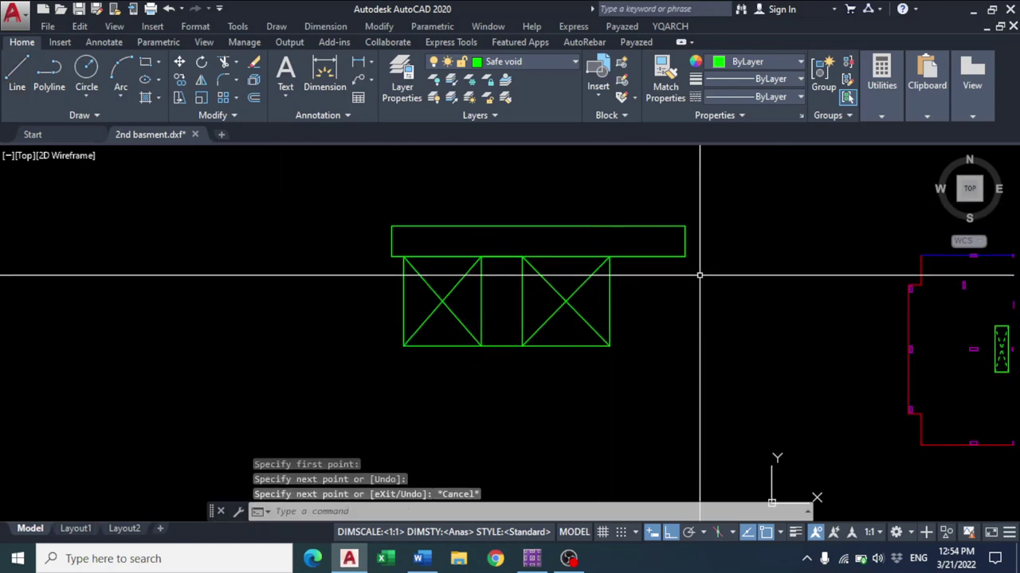
{"action": "middle_click_drag", "start_coordinate": [698, 273], "coordinate": [639, 287]}
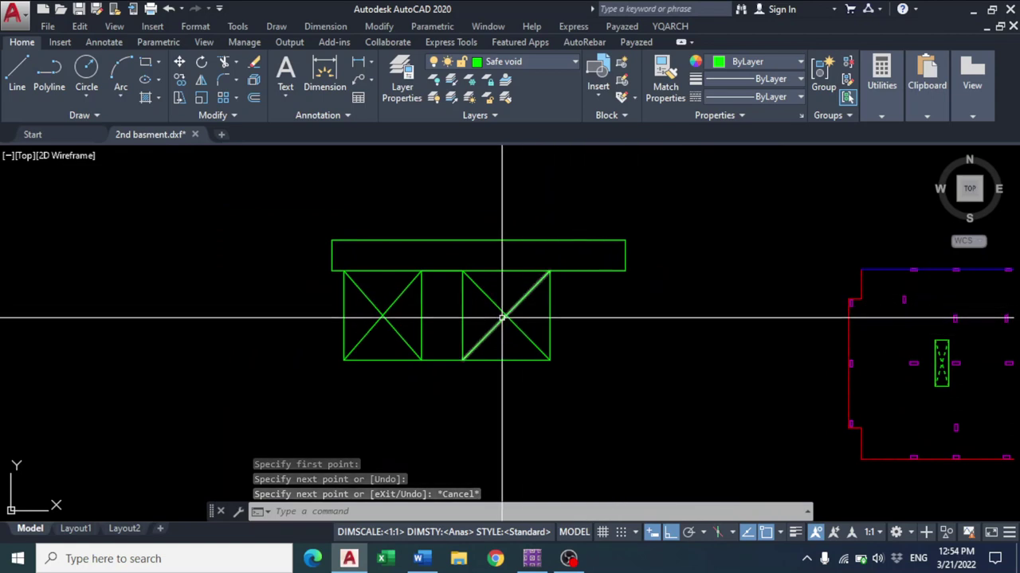
Compare the sketched rib and slab edge with the stem width and slab thickness parameters of SLAB2 in SAFE, ending back in AutoCAD
{"action": "scroll", "coordinate": [431, 310], "scroll_direction": "up", "scroll_amount": 3}
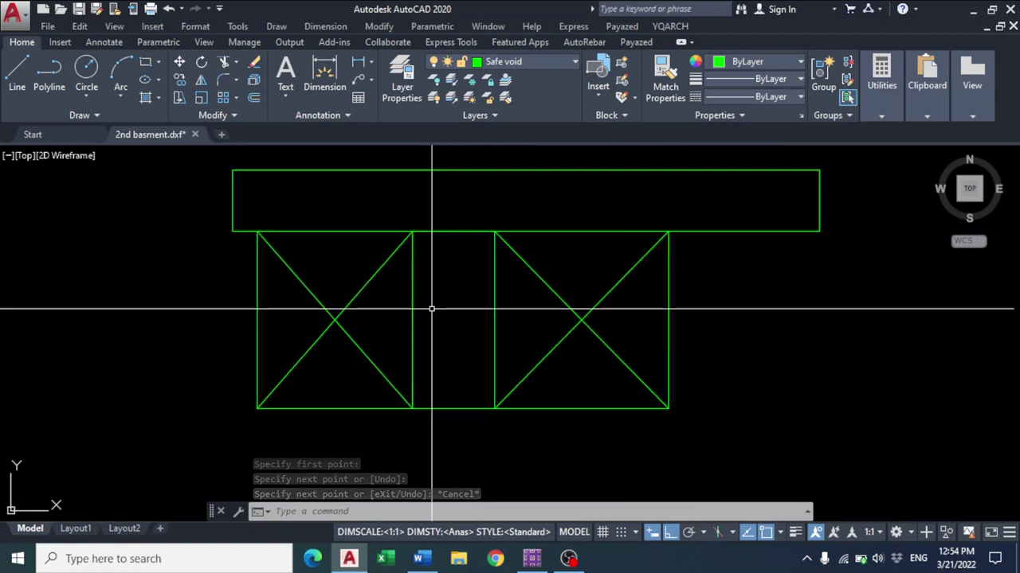
{"action": "left_click", "coordinate": [475, 389]}
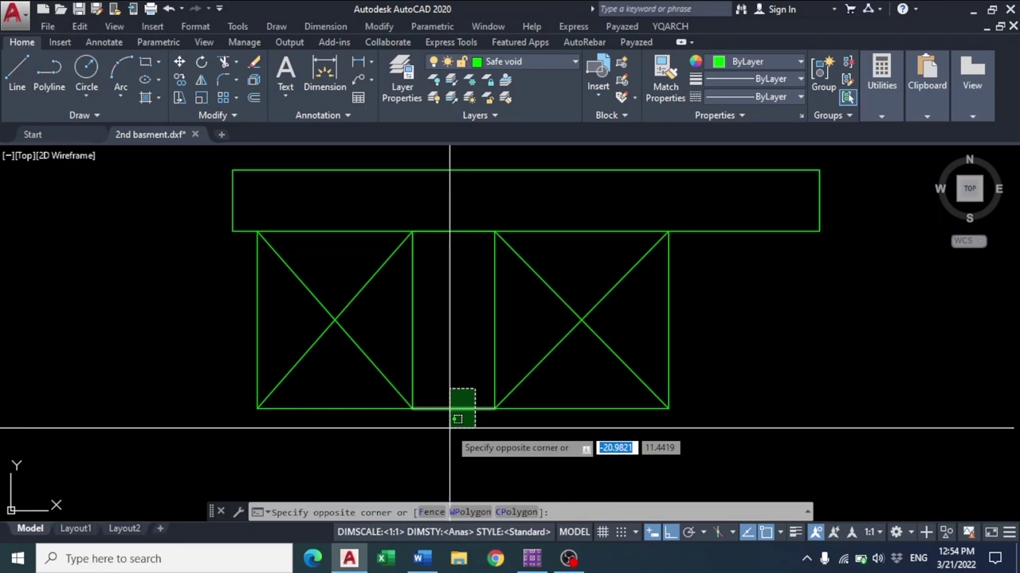
{"action": "left_click", "coordinate": [532, 558]}
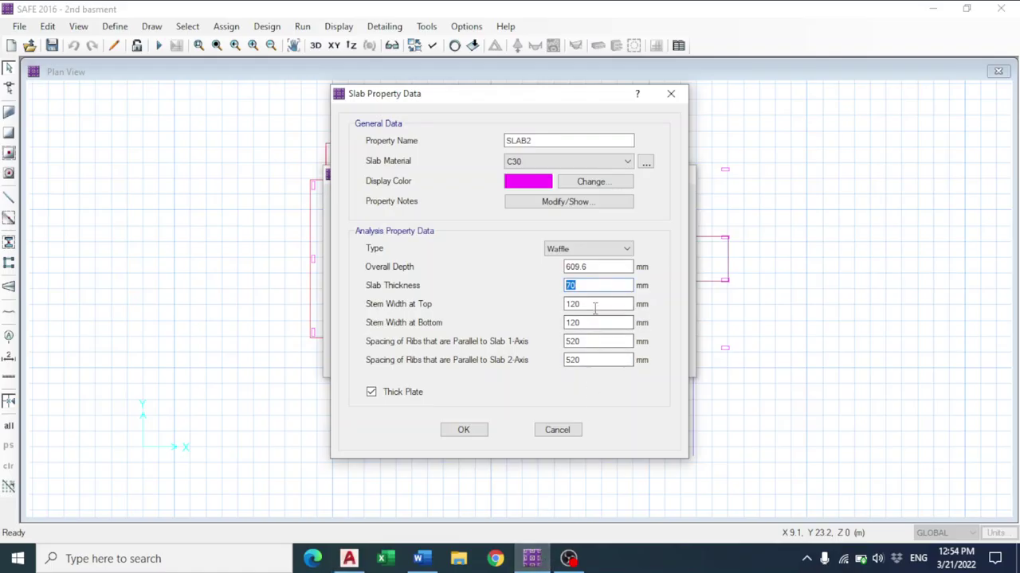
{"action": "key", "text": "Tab"}
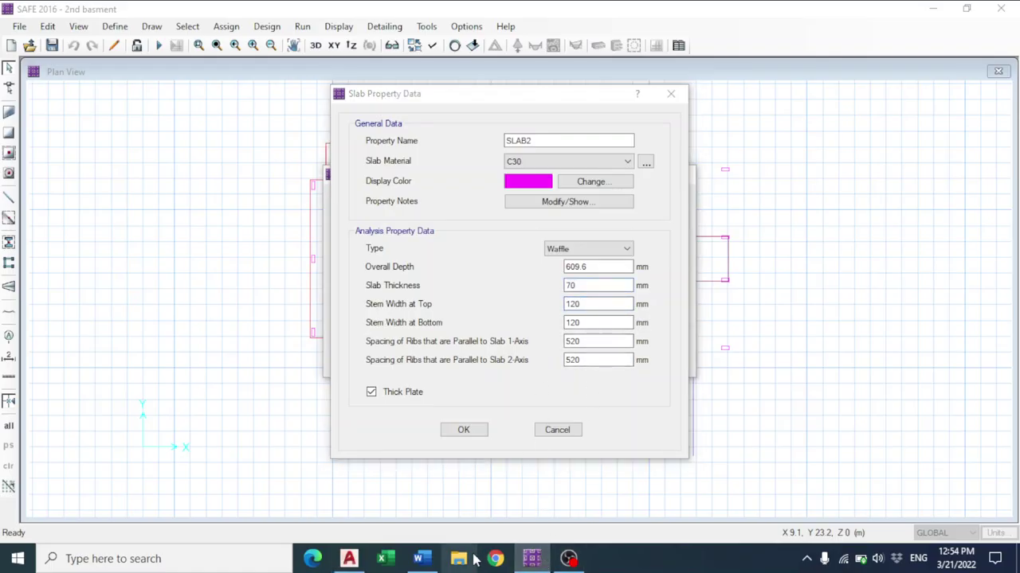
{"action": "left_click", "coordinate": [349, 558]}
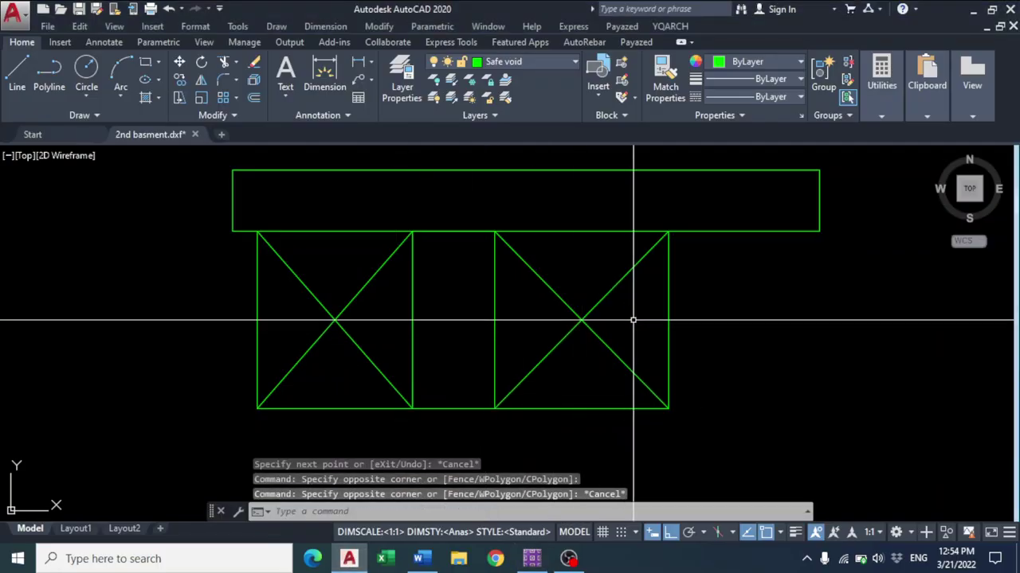
{"action": "left_click", "coordinate": [844, 182]}
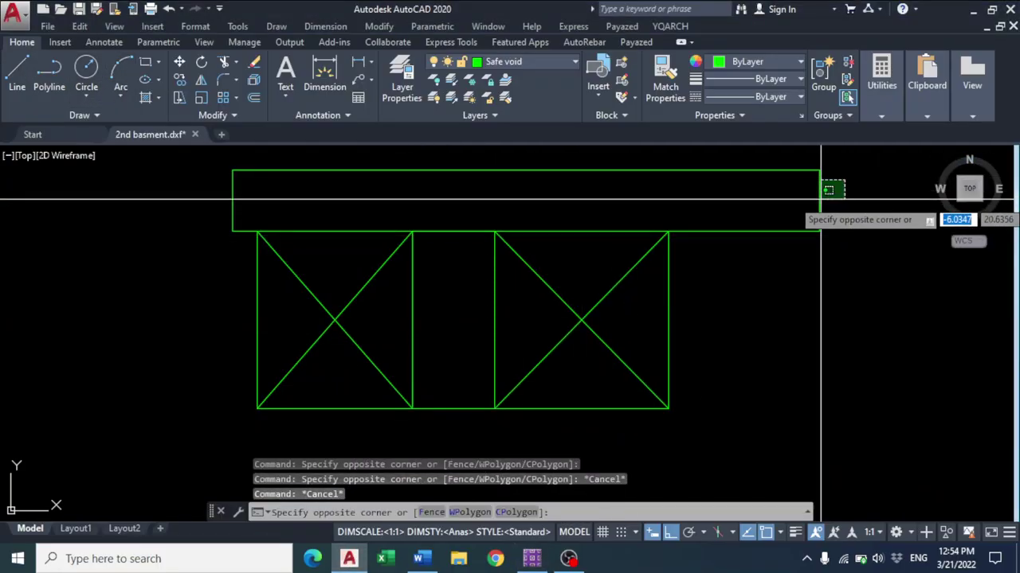
{"action": "left_click", "coordinate": [820, 200]}
{"action": "key", "text": "Escape"}
Add a linear dimension for the section's overall height, from the slab's top-right corner to the right block's lower corner
{"action": "middle_click_drag", "start_coordinate": [835, 234], "coordinate": [648, 232]}
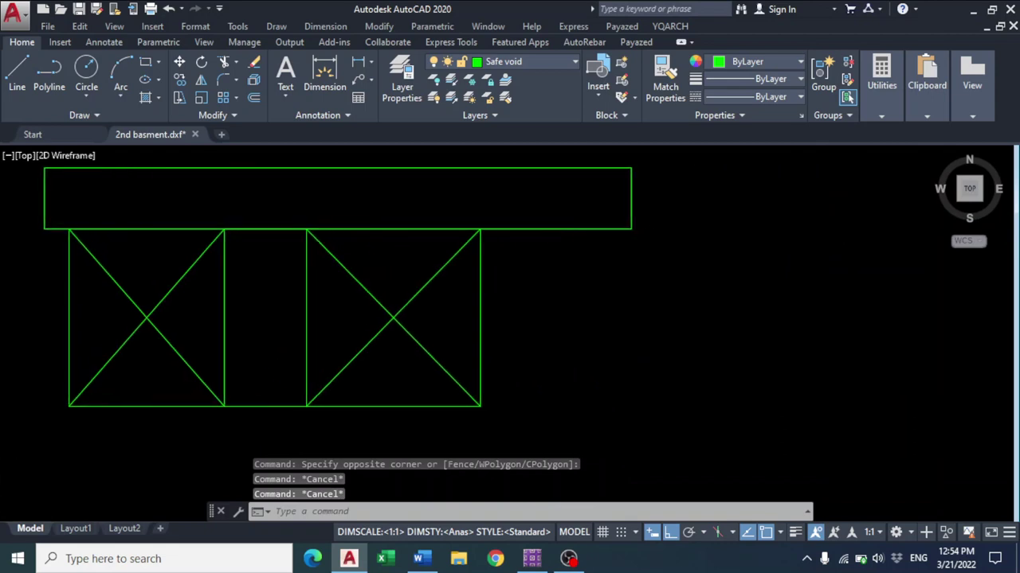
{"action": "left_click", "coordinate": [17, 72]}
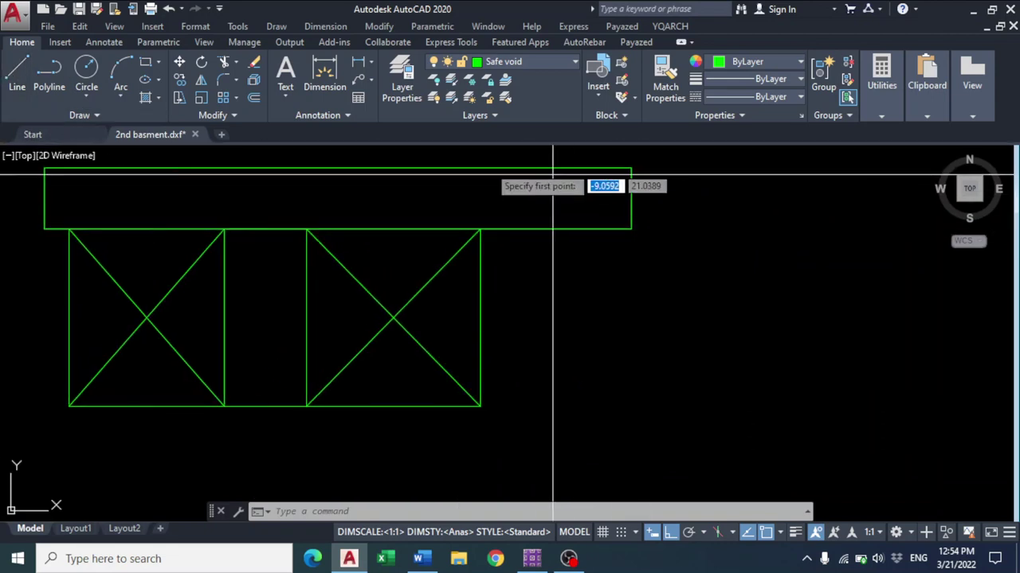
{"action": "left_click", "coordinate": [322, 73]}
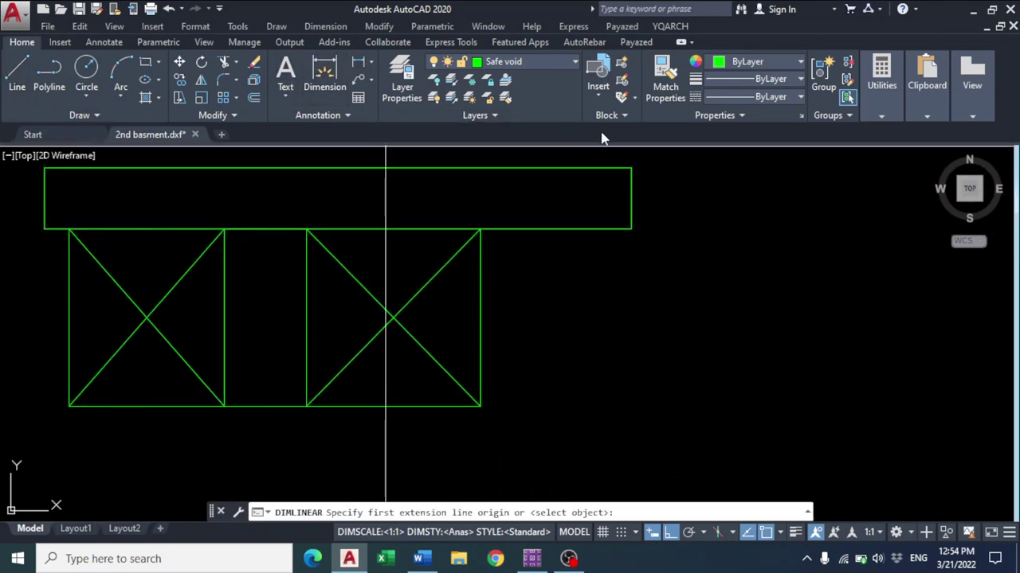
{"action": "left_click", "coordinate": [631, 168]}
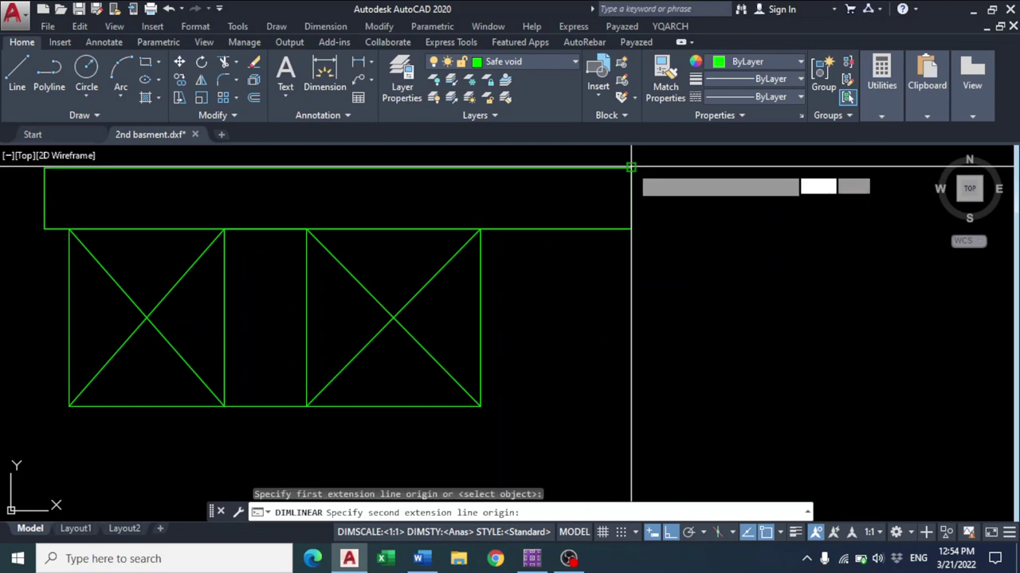
{"action": "left_click", "coordinate": [479, 407]}
{"action": "left_click", "coordinate": [661, 287]}
{"action": "scroll", "coordinate": [661, 288], "scroll_direction": "up", "scroll_amount": 5}
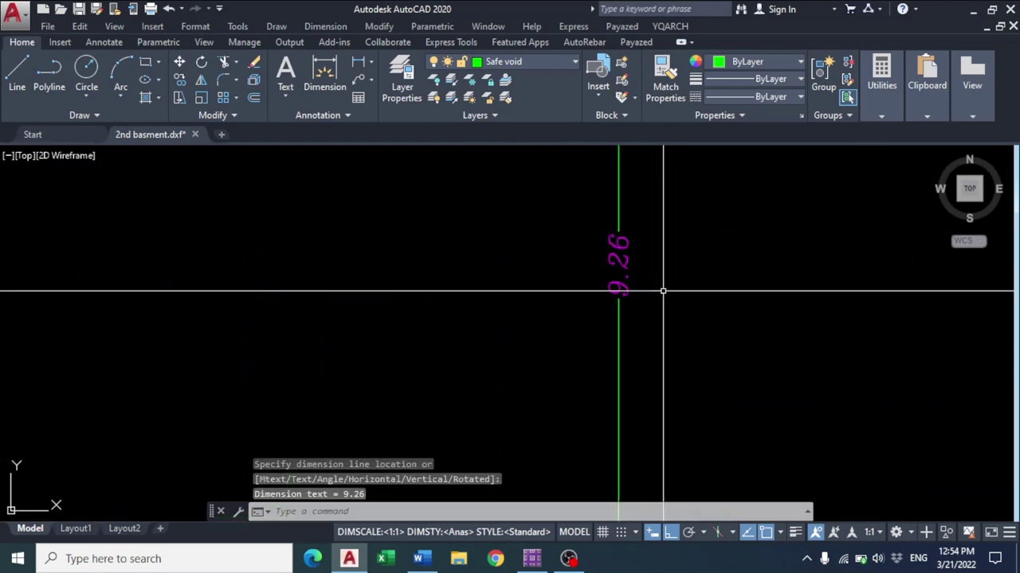
{"action": "scroll", "coordinate": [616, 279], "scroll_direction": "down", "scroll_amount": 5}
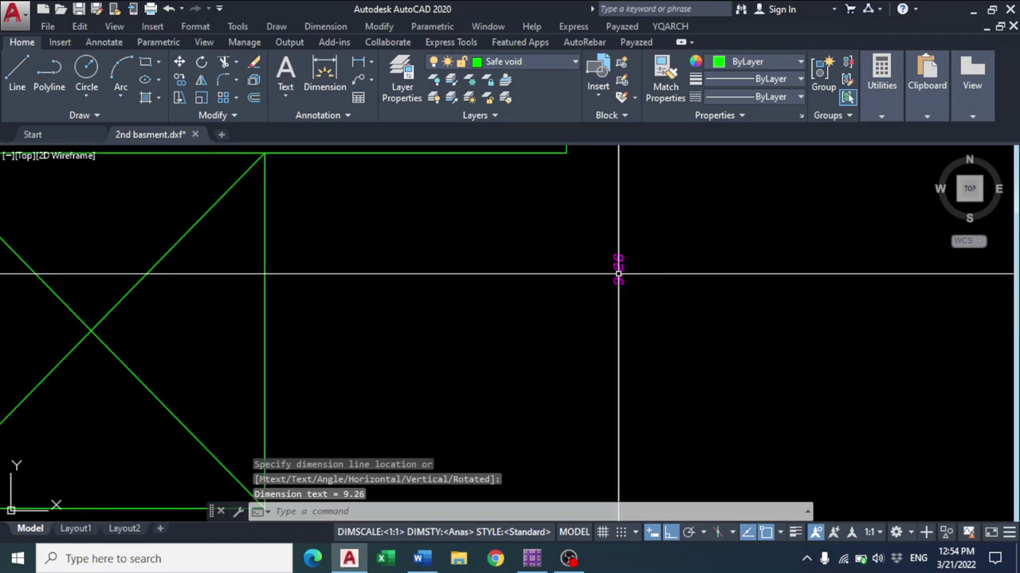
{"action": "scroll", "coordinate": [403, 266], "scroll_direction": "down", "scroll_amount": 6}
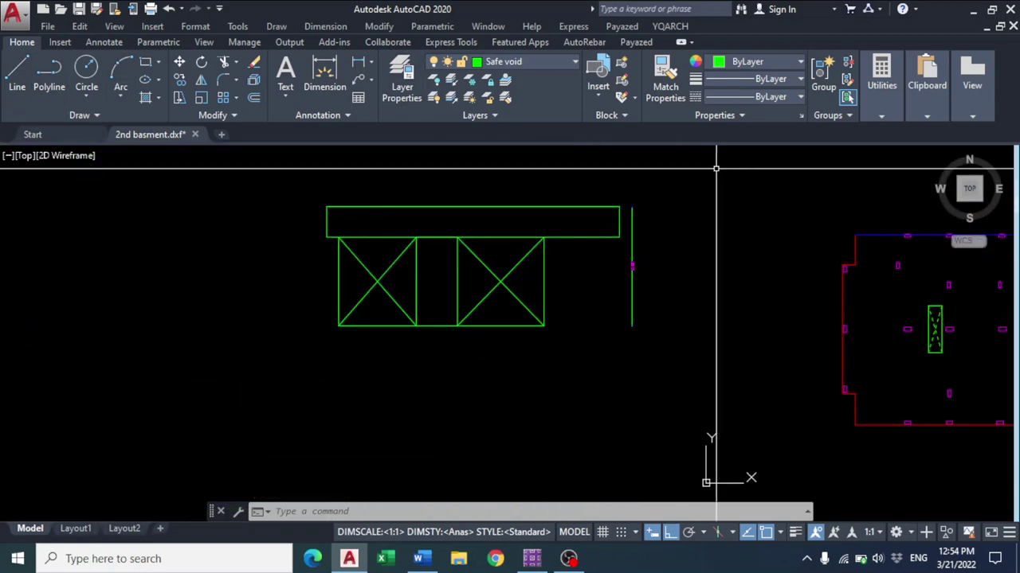
{"action": "scroll", "coordinate": [626, 313], "scroll_direction": "up", "scroll_amount": 3}
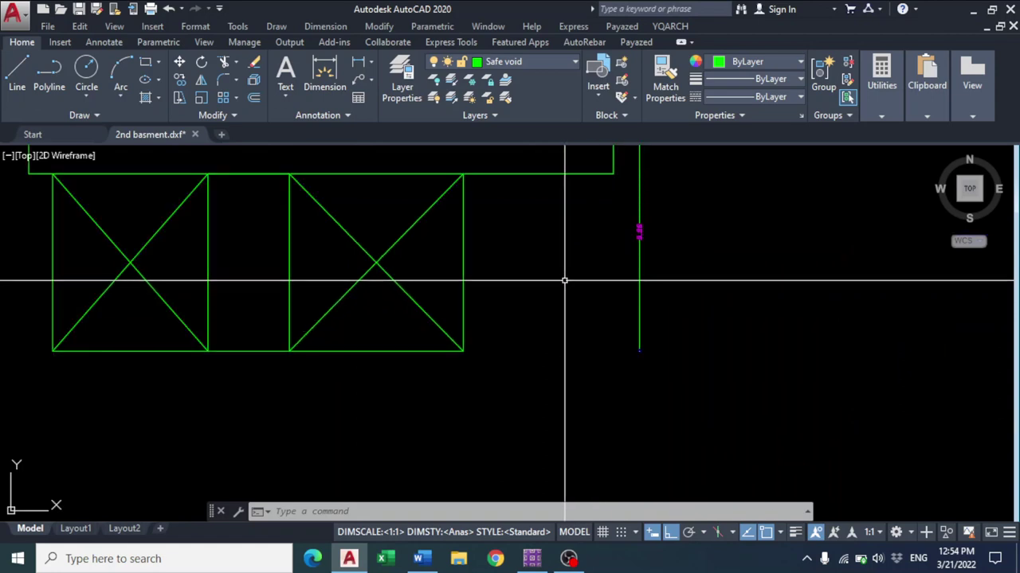
{"action": "left_click", "coordinate": [646, 182]}
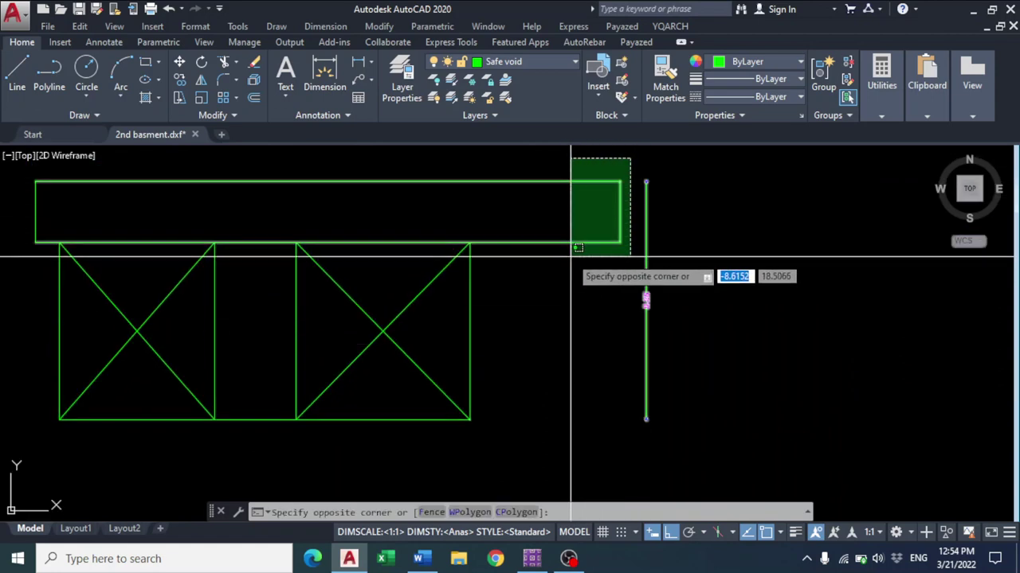
{"action": "key", "text": "Escape"}
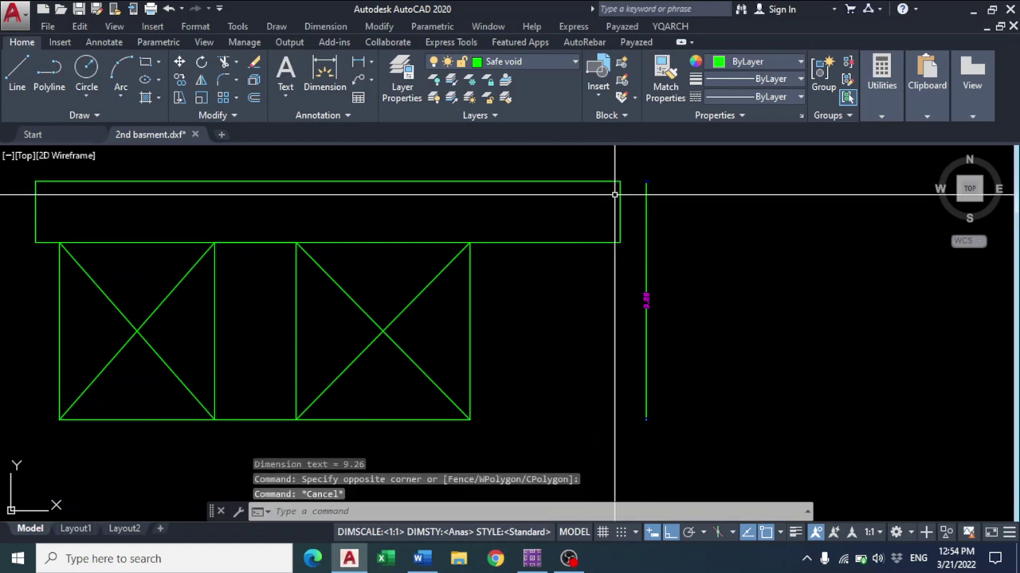
Add a linear dimension for the right block's height, from the slab's underside to the block's lower corner
{"action": "left_click", "coordinate": [360, 68]}
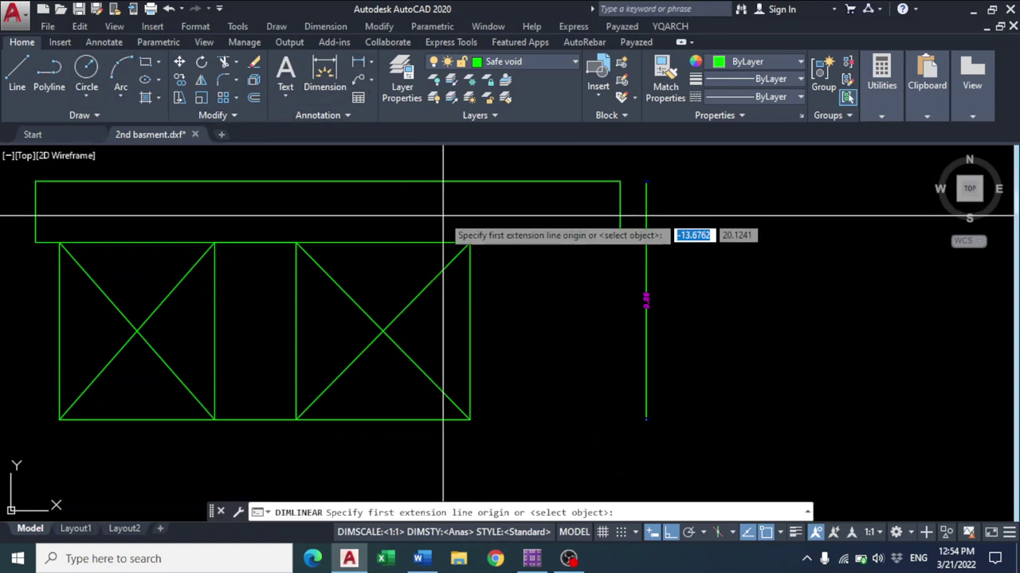
{"action": "left_click", "coordinate": [470, 243]}
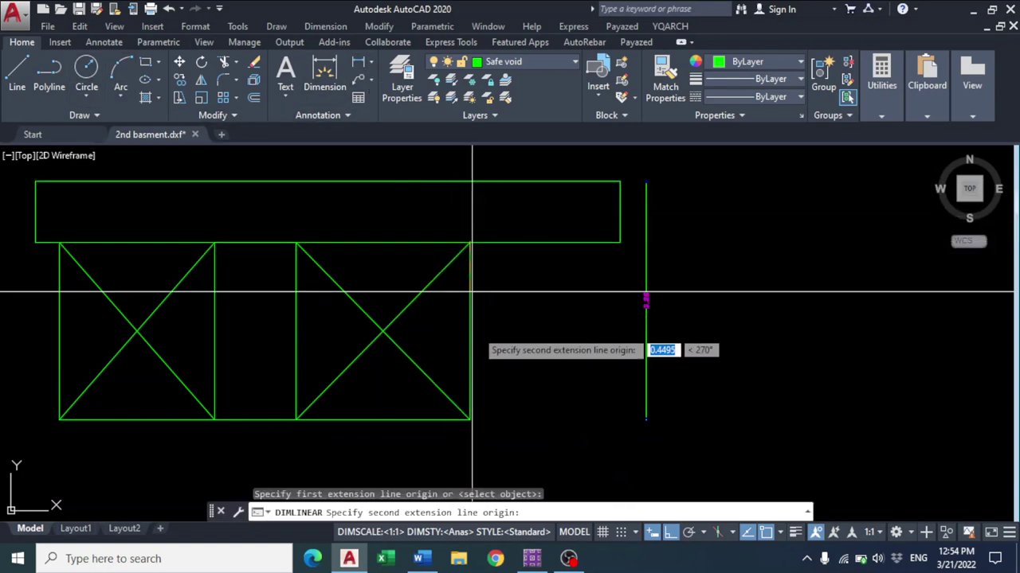
{"action": "left_click", "coordinate": [470, 420]}
{"action": "left_click", "coordinate": [505, 416]}
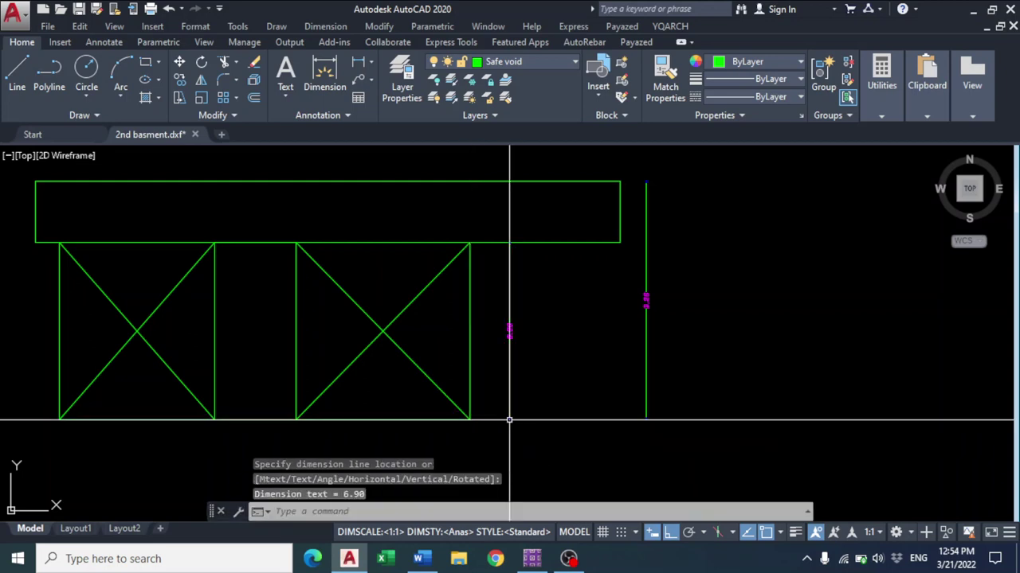
{"action": "key", "text": "Escape"}
{"action": "scroll", "coordinate": [518, 332], "scroll_direction": "up", "scroll_amount": 3}
{"action": "scroll", "coordinate": [516, 335], "scroll_direction": "down", "scroll_amount": 4}
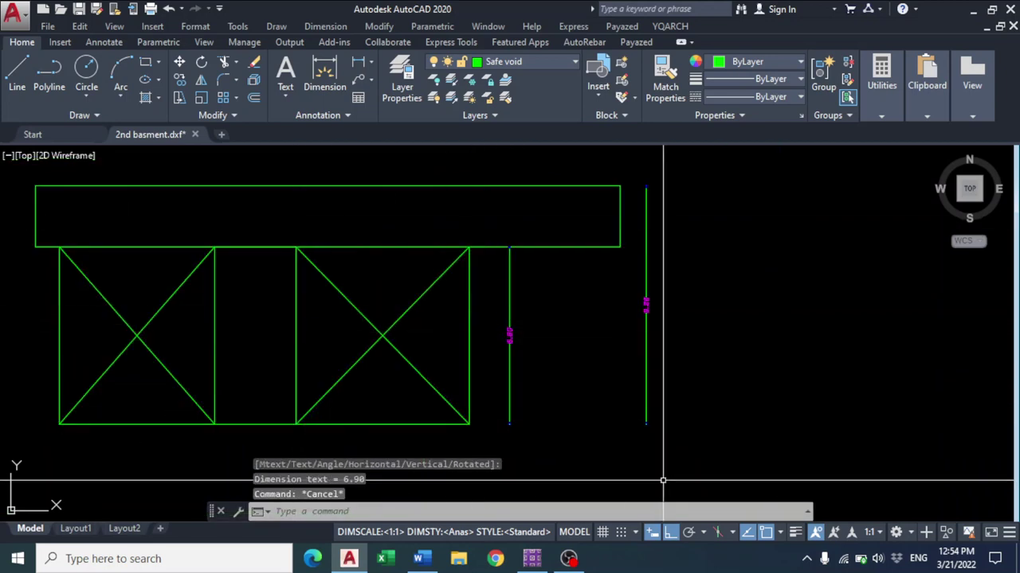
Compare the SLAB2 parameters in SAFE with the Word notes and the dimensioned AutoCAD section, ending back in SAFE
{"action": "left_click", "coordinate": [533, 559]}
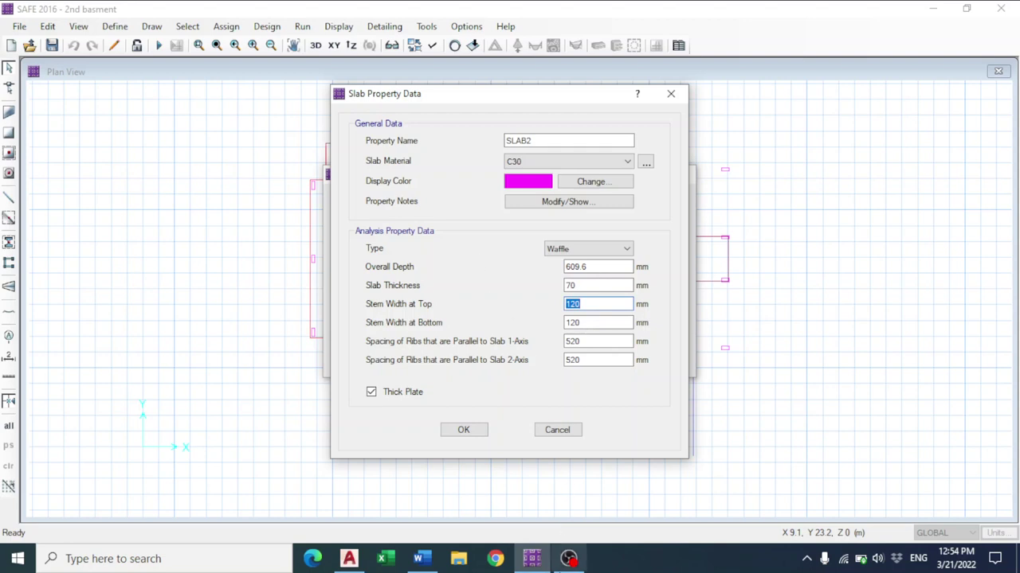
{"action": "left_click", "coordinate": [532, 558]}
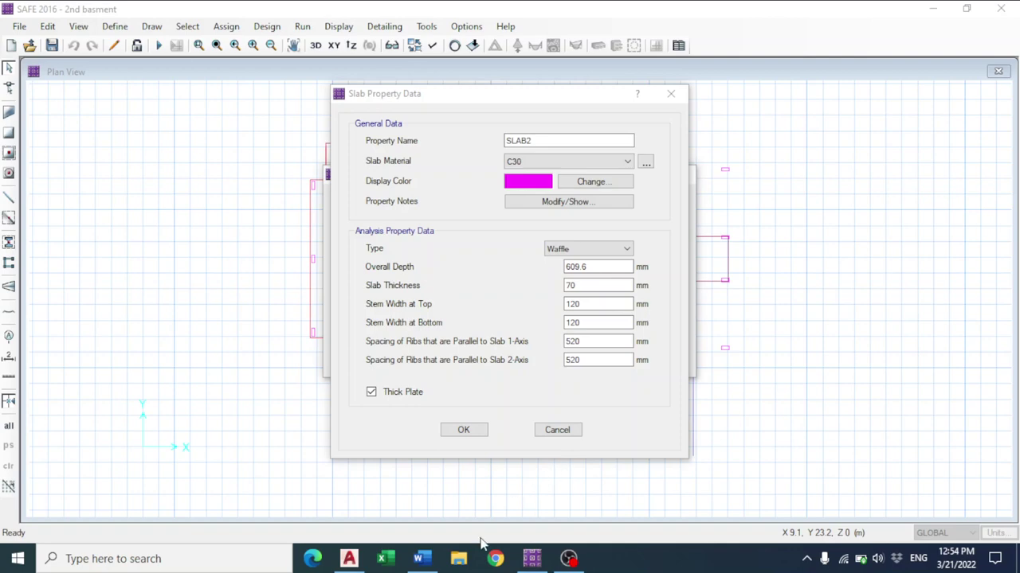
{"action": "left_click", "coordinate": [422, 559]}
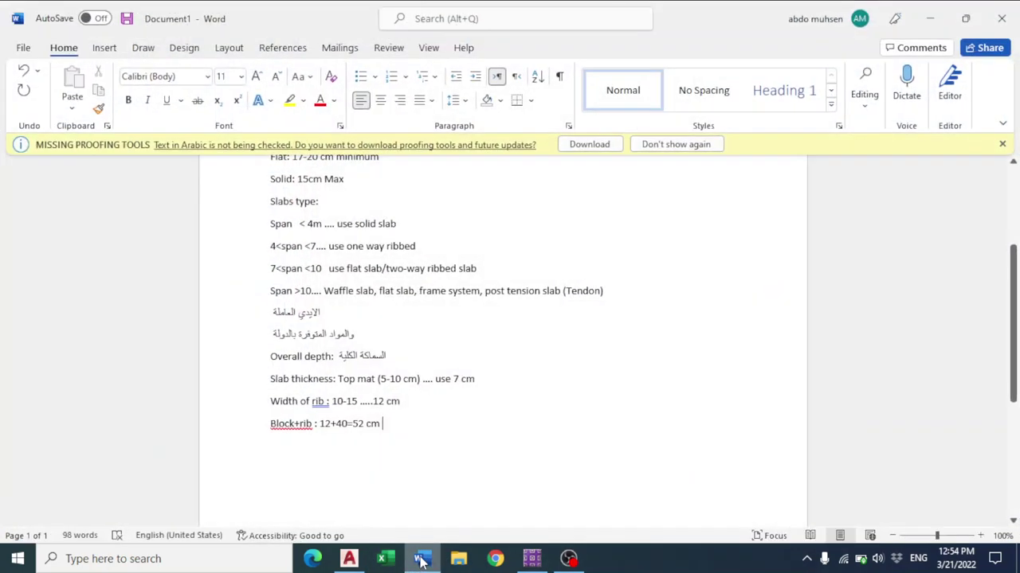
{"action": "left_click", "coordinate": [422, 558]}
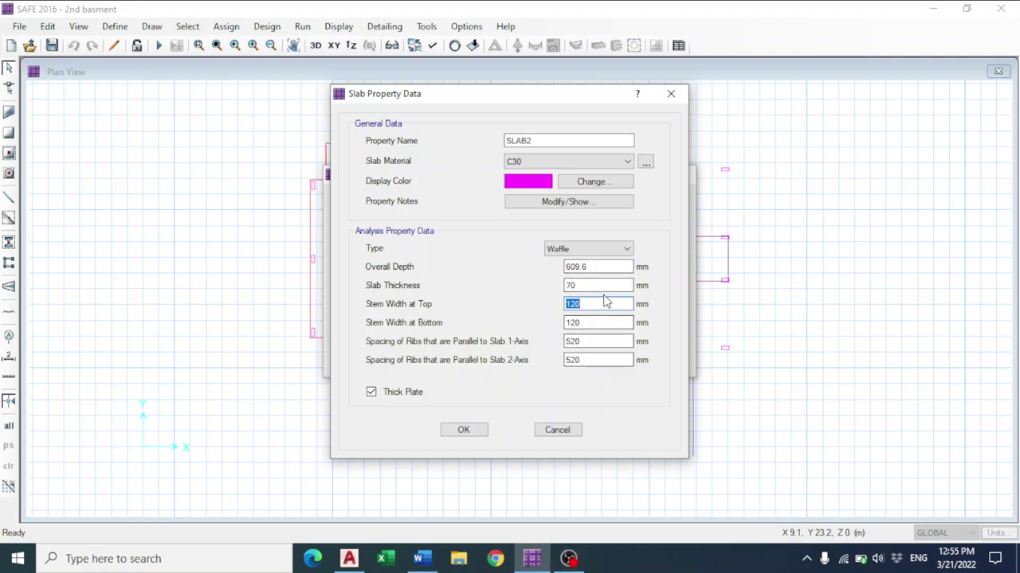
{"action": "left_click", "coordinate": [348, 559]}
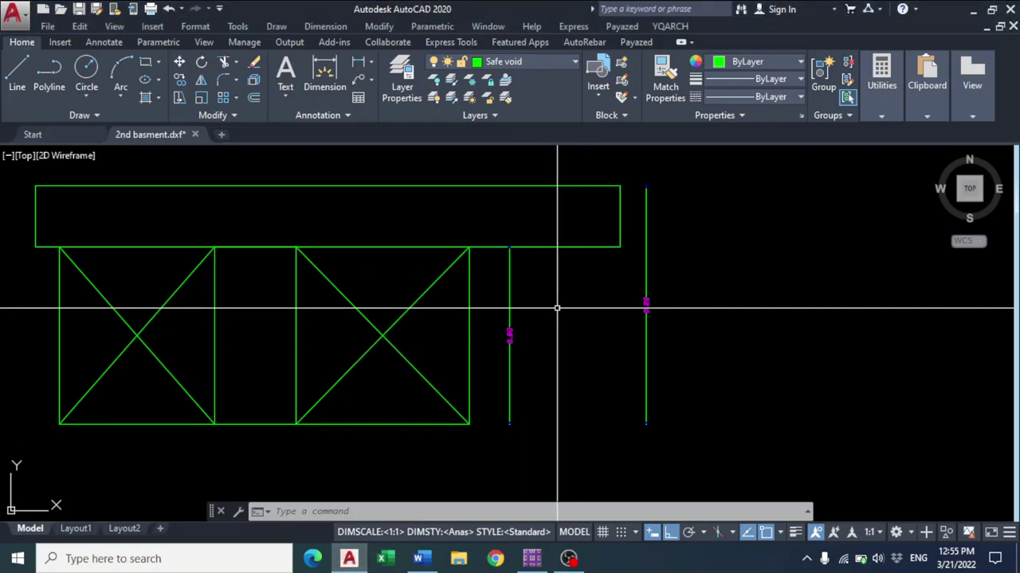
{"action": "left_click", "coordinate": [533, 559]}
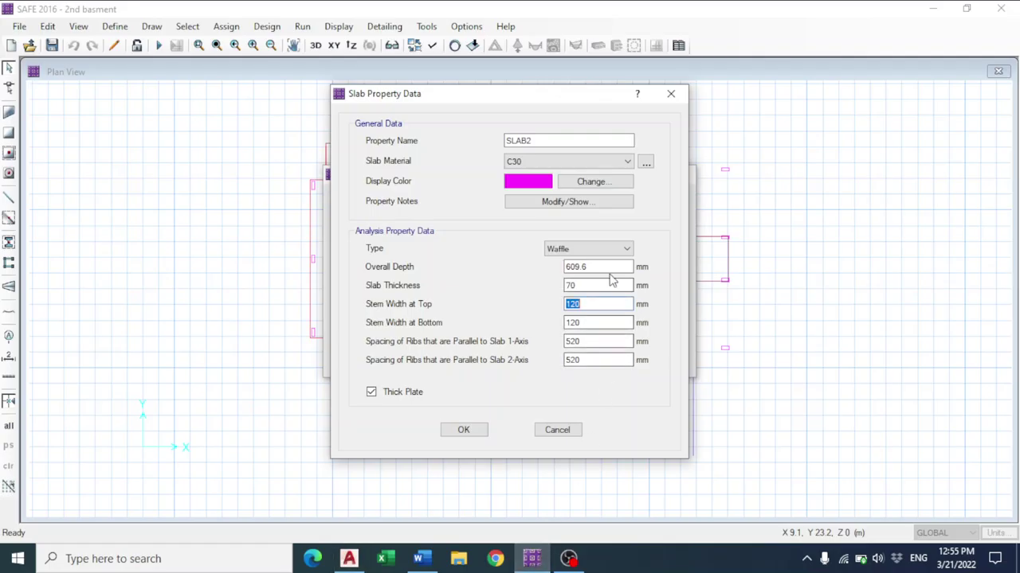
Set SLAB2's overall depth to 250 mm
{"action": "double_click", "coordinate": [608, 266]}
{"action": "type", "text": "250"}
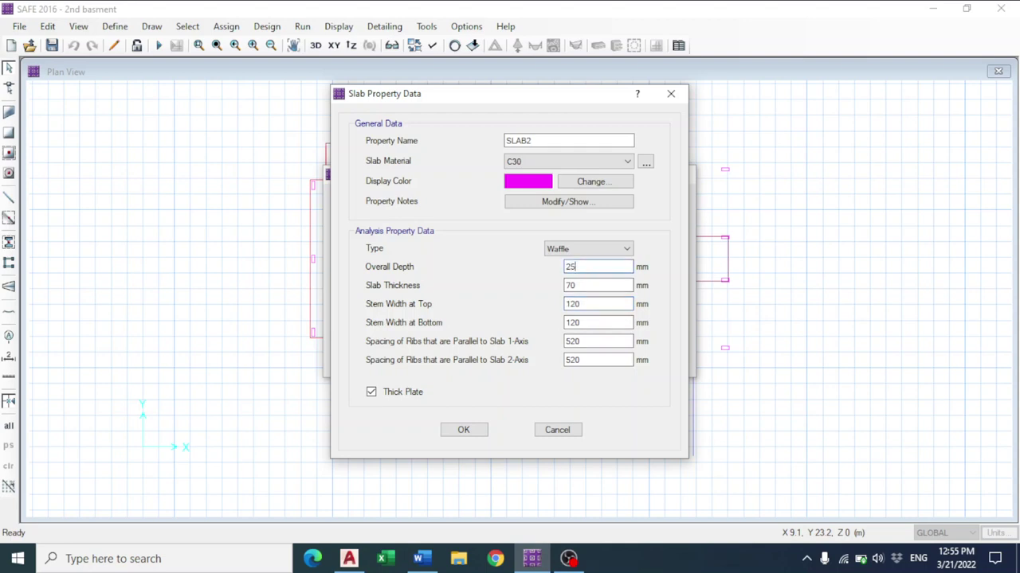
{"action": "double_click", "coordinate": [593, 267]}
{"action": "double_click", "coordinate": [581, 285]}
Set SLAB2's overall depth to 310 mm and turn off the Thick Plate option
{"action": "double_click", "coordinate": [588, 267]}
{"action": "type", "text": "310"}
{"action": "double_click", "coordinate": [596, 266]}
{"action": "left_click", "coordinate": [371, 391]}
{"action": "left_click", "coordinate": [588, 267]}
{"action": "left_click", "coordinate": [578, 304]}
{"action": "left_click", "coordinate": [596, 322]}
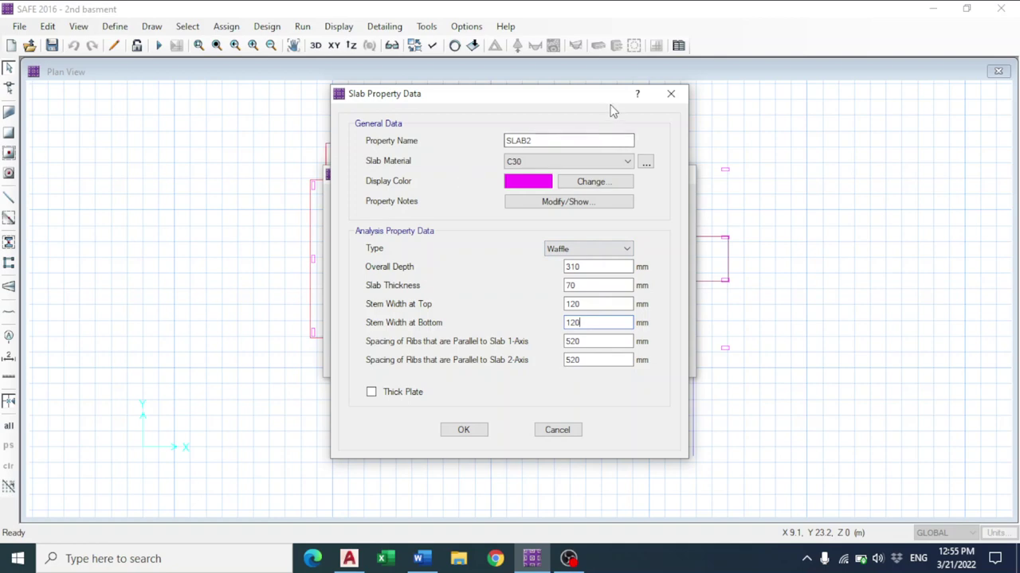
{"action": "left_click", "coordinate": [570, 559]}
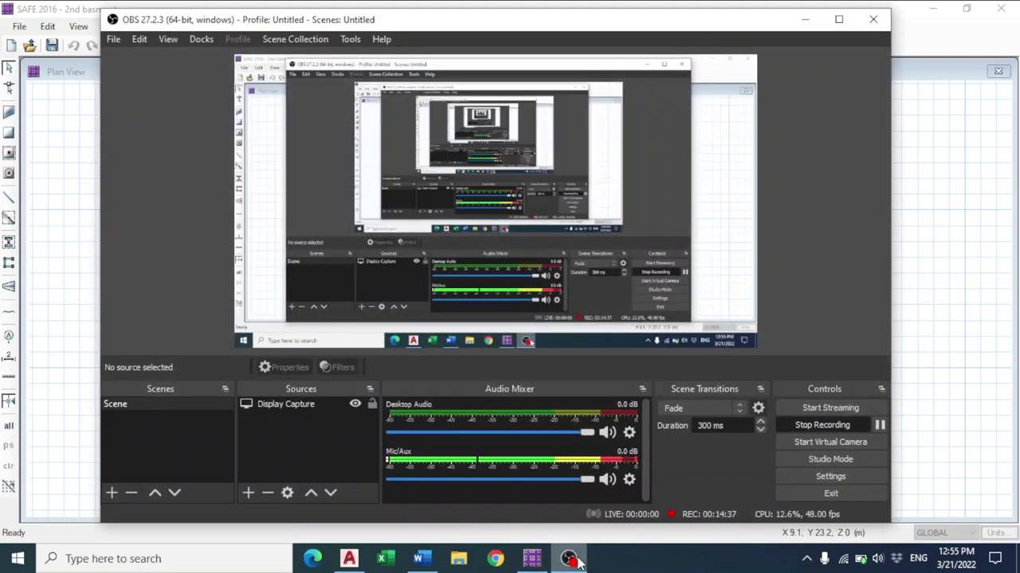
{"action": "left_click", "coordinate": [570, 558]}
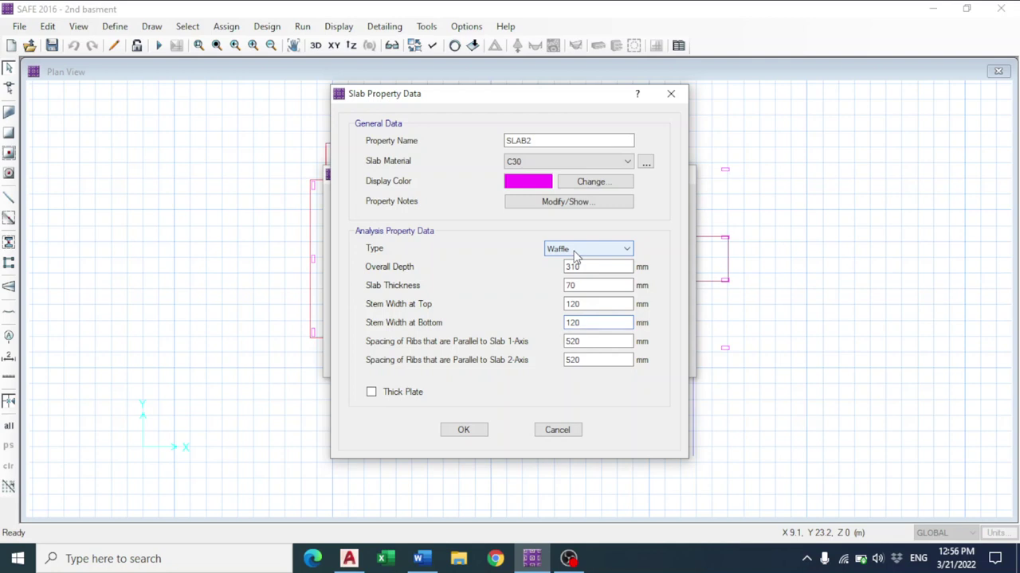
Check the stem widths and overall depth of the waffle slab, and change SLAB2's type to Ribbed
{"action": "left_click_drag", "start_coordinate": [585, 323], "coordinate": [541, 314]}
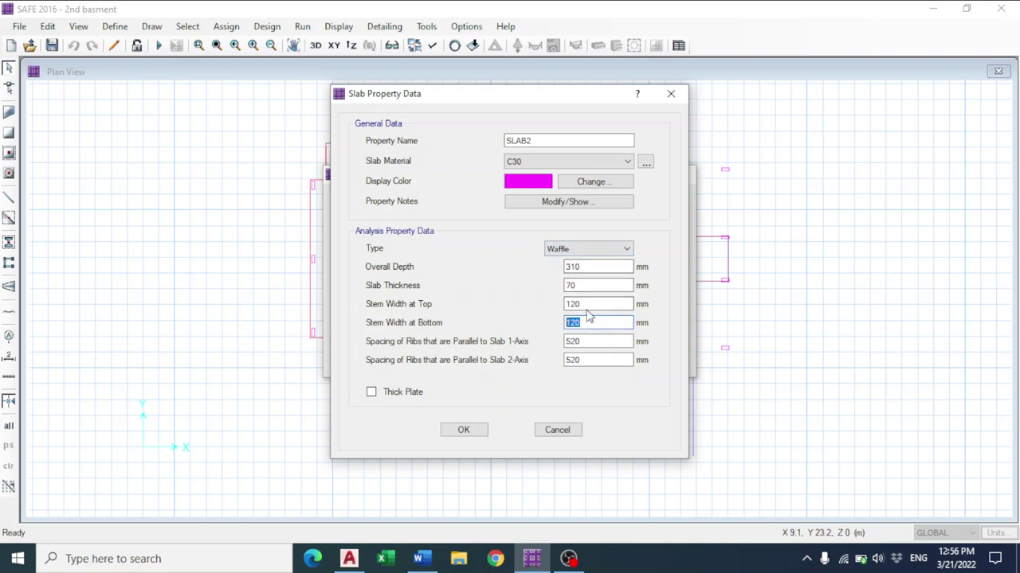
{"action": "double_click", "coordinate": [575, 304]}
{"action": "double_click", "coordinate": [575, 267]}
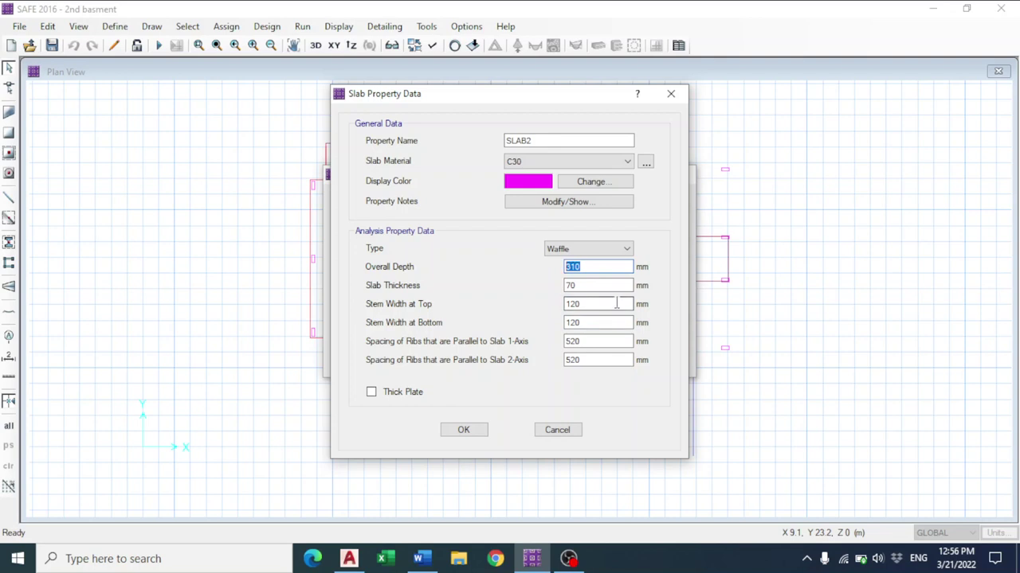
{"action": "left_click", "coordinate": [589, 249]}
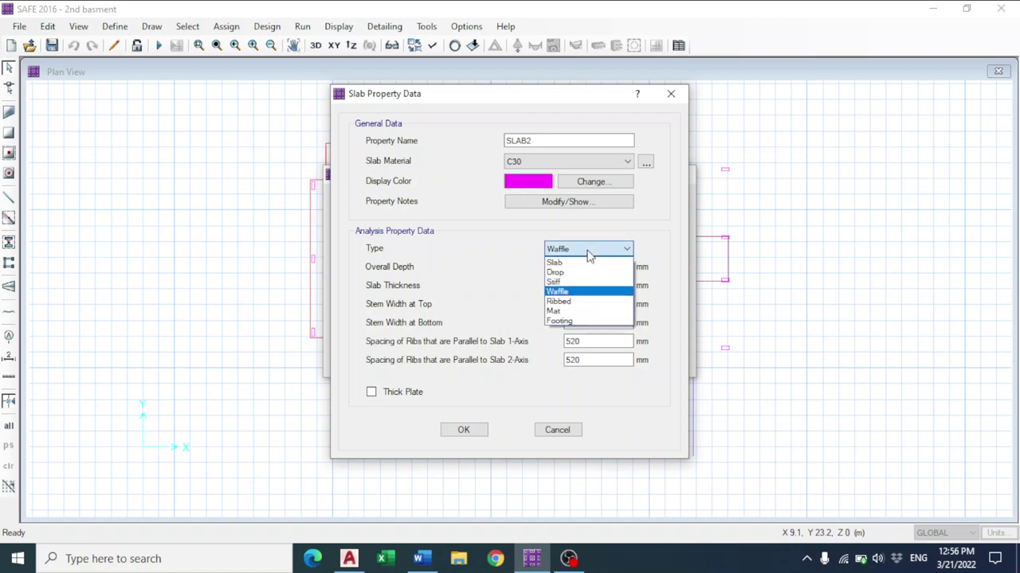
{"action": "left_click", "coordinate": [581, 303]}
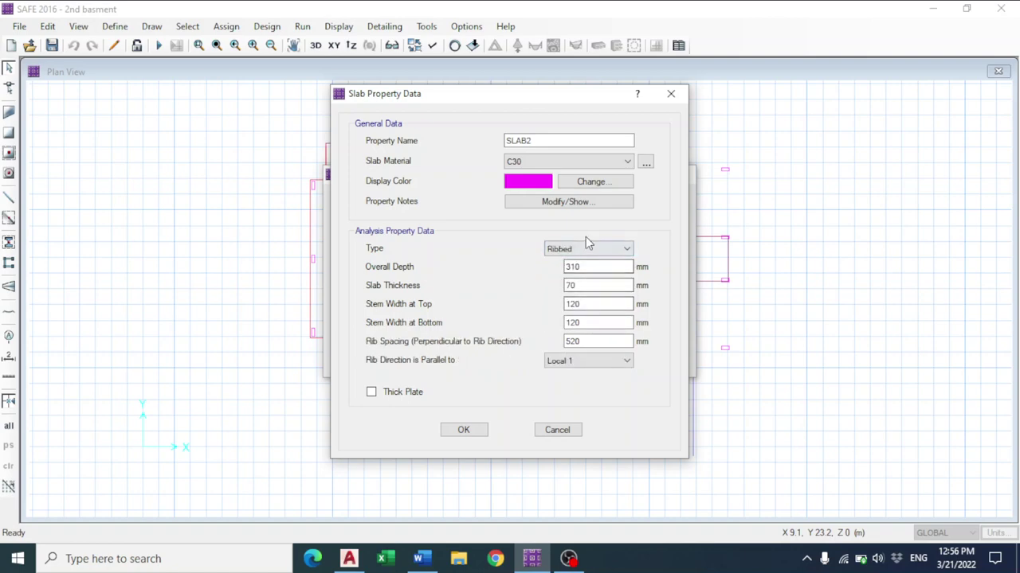
Go through the ribbed slab's depth, stem widths and rib spacing, and set the rib direction parallel to Local 2
{"action": "double_click", "coordinate": [613, 266]}
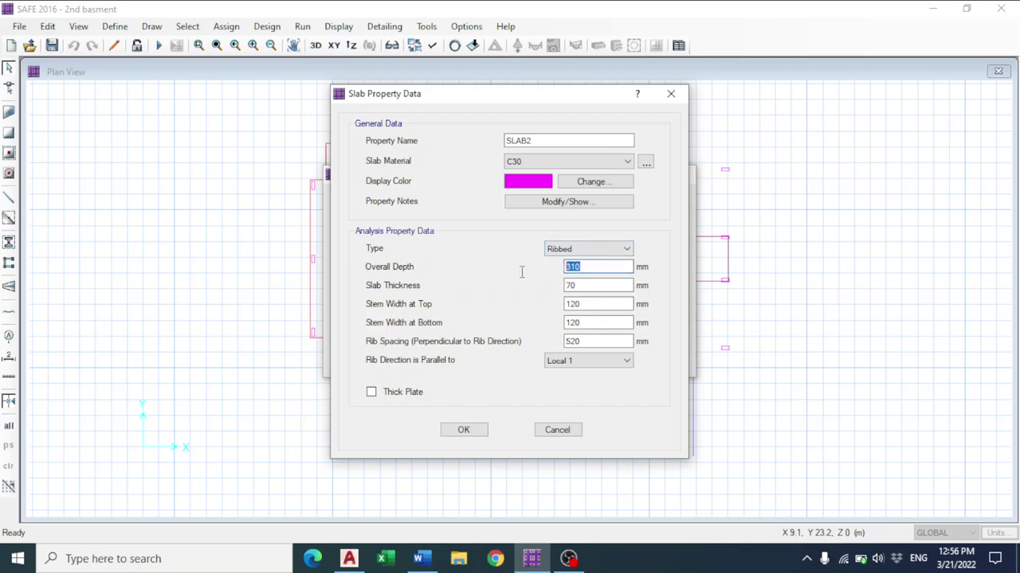
{"action": "double_click", "coordinate": [574, 304]}
{"action": "double_click", "coordinate": [573, 323]}
{"action": "left_click", "coordinate": [573, 341]}
{"action": "left_click", "coordinate": [592, 339]}
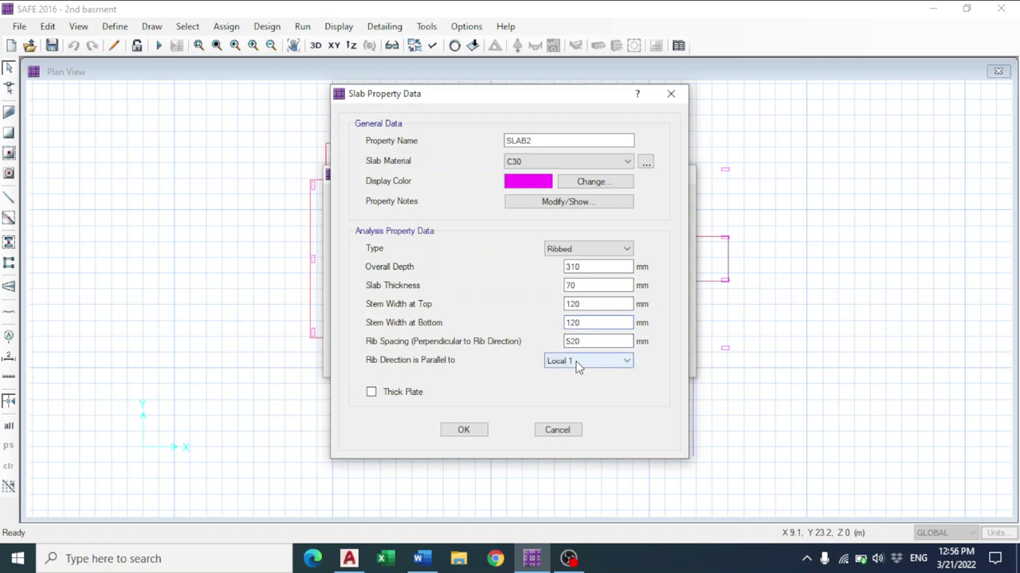
{"action": "left_click", "coordinate": [573, 361]}
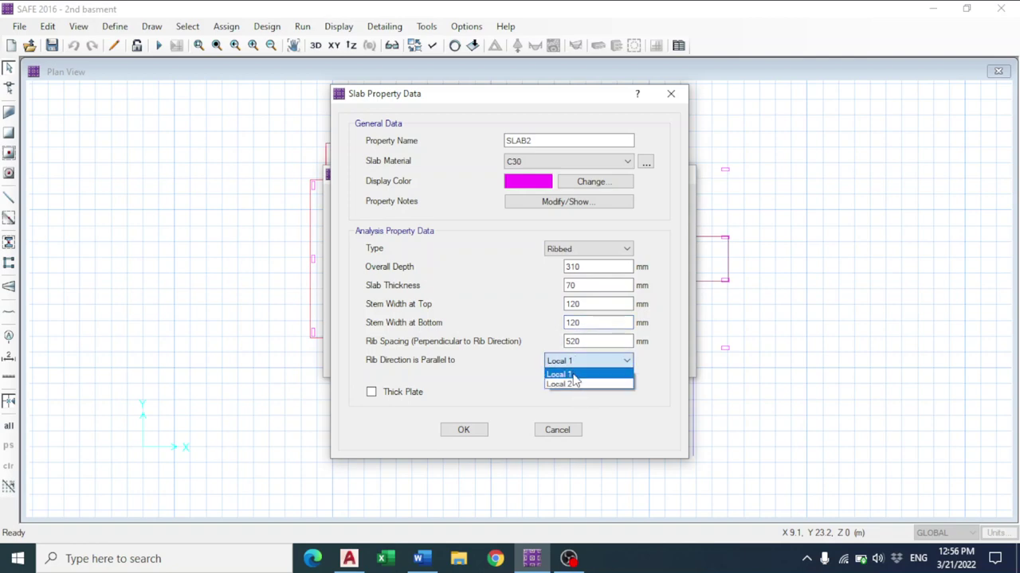
{"action": "left_click", "coordinate": [572, 370]}
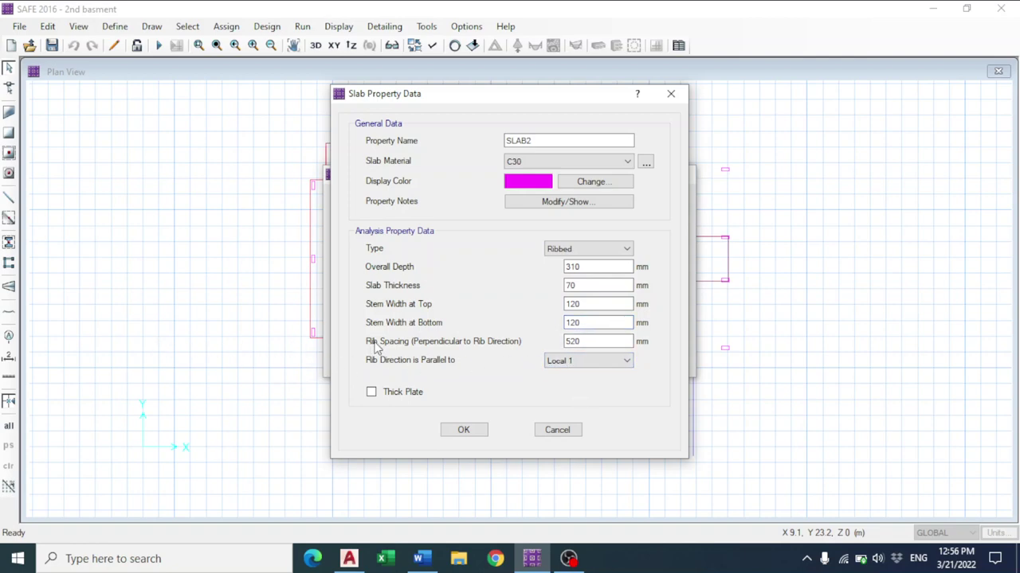
{"action": "left_click", "coordinate": [614, 364]}
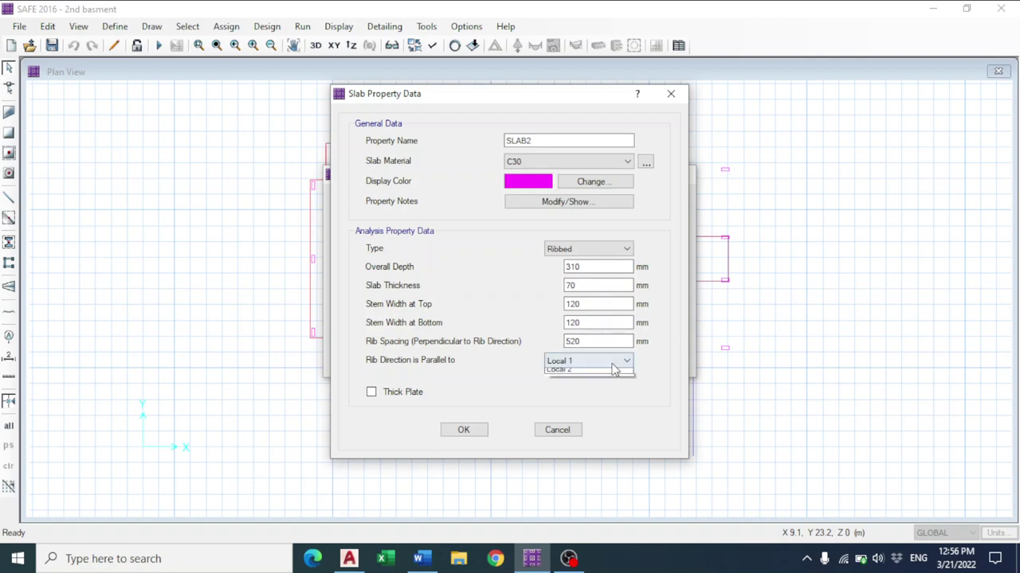
{"action": "left_click", "coordinate": [594, 387]}
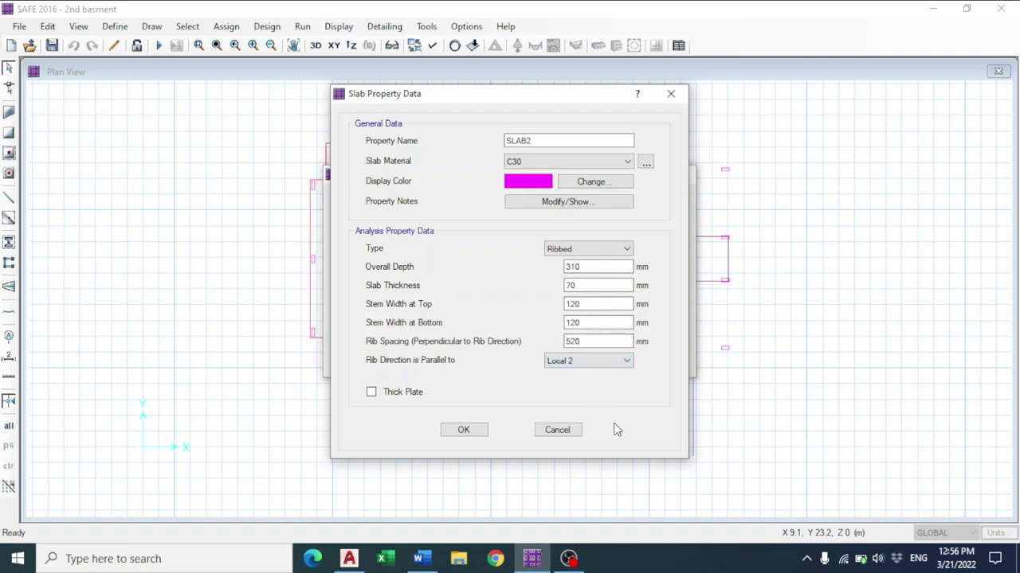
Try the Mat and Footing types for SLAB2 and check the thickness setting of each
{"action": "left_click", "coordinate": [577, 250]}
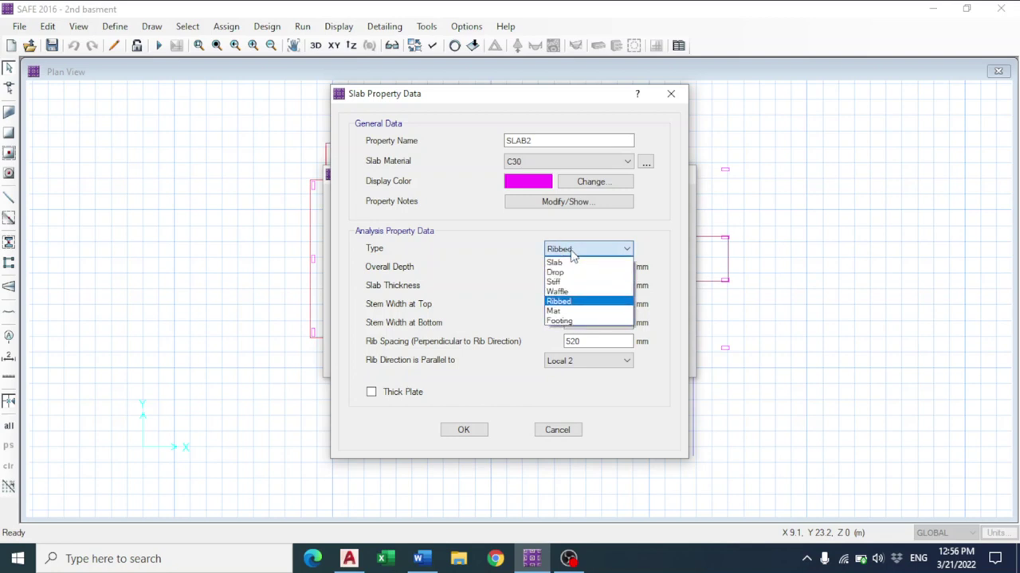
{"action": "left_click", "coordinate": [574, 311]}
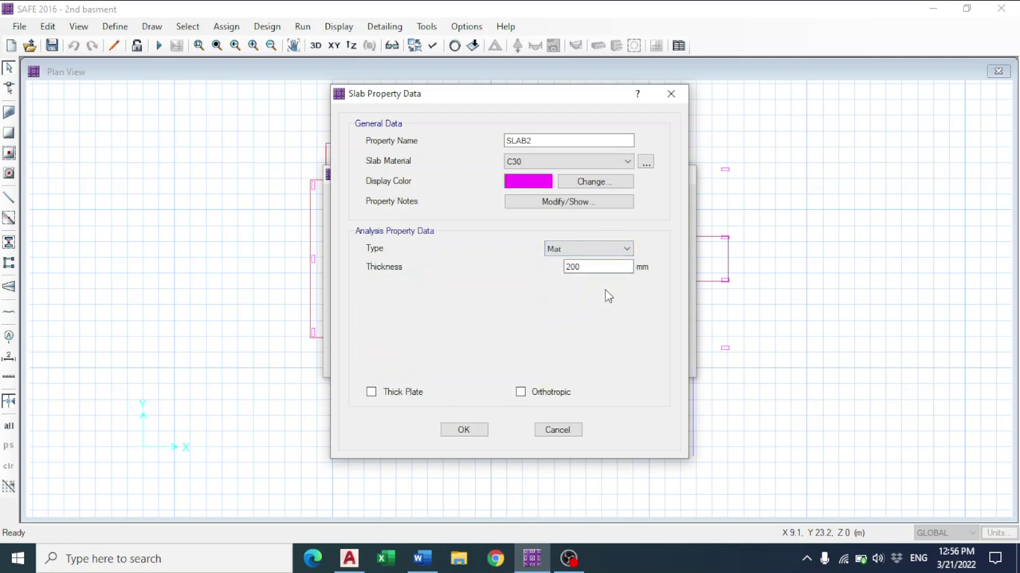
{"action": "left_click_drag", "start_coordinate": [605, 267], "coordinate": [530, 268]}
{"action": "left_click", "coordinate": [587, 249]}
{"action": "left_click", "coordinate": [585, 322]}
{"action": "left_click_drag", "start_coordinate": [596, 269], "coordinate": [553, 267]}
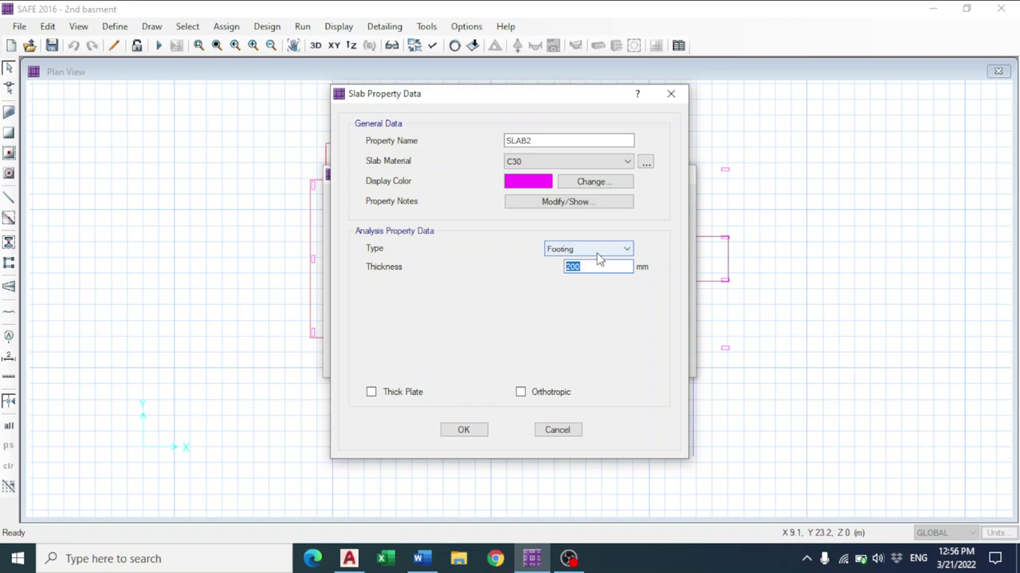
Check the available slab materials, and discard the new SLAB2 property and leave the slab property definitions
{"action": "left_click", "coordinate": [572, 162]}
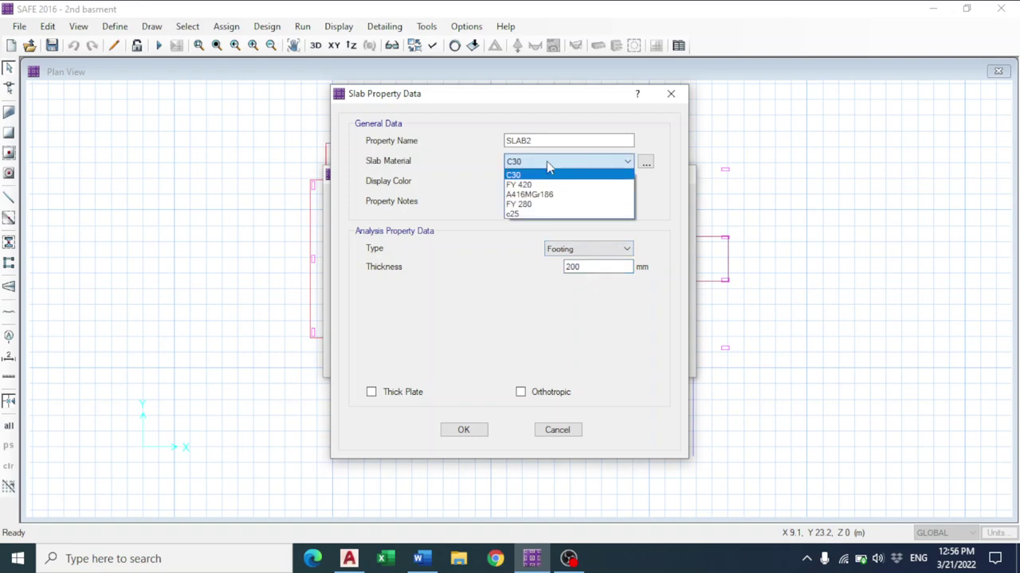
{"action": "left_click", "coordinate": [547, 165]}
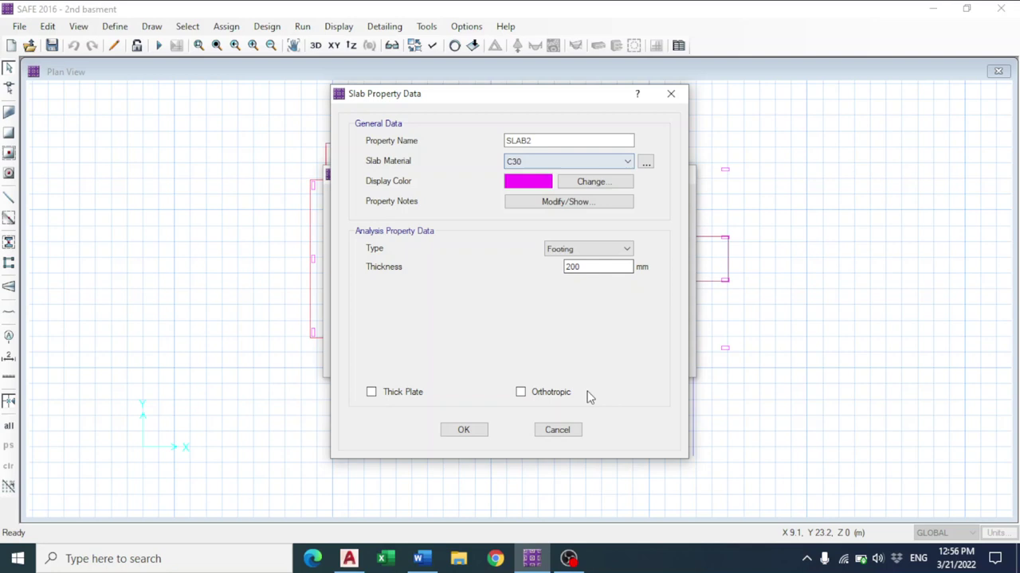
{"action": "left_click", "coordinate": [558, 430]}
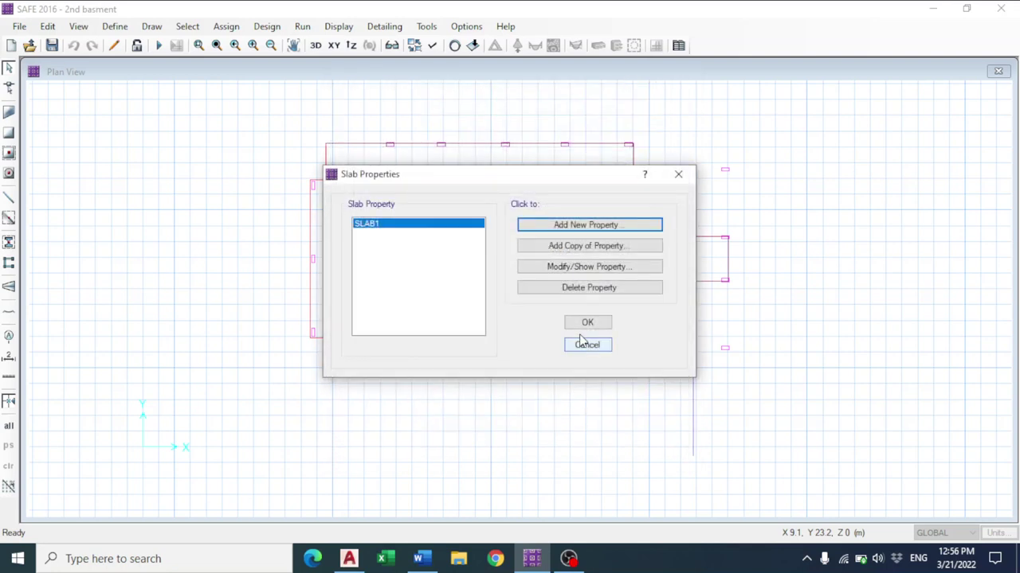
{"action": "left_click", "coordinate": [678, 176]}
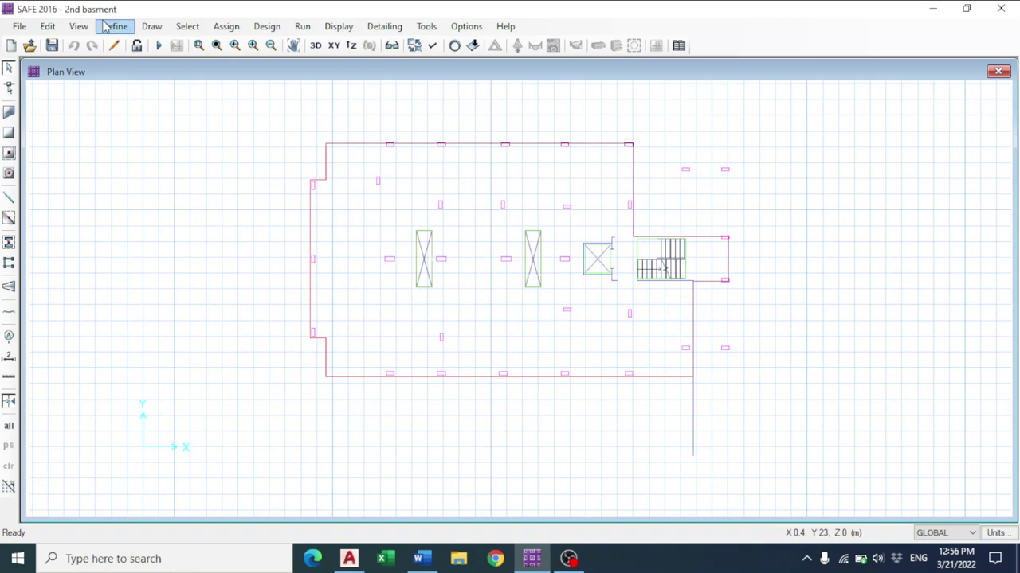
{"action": "left_click", "coordinate": [112, 26]}
{"action": "left_click", "coordinate": [131, 64]}
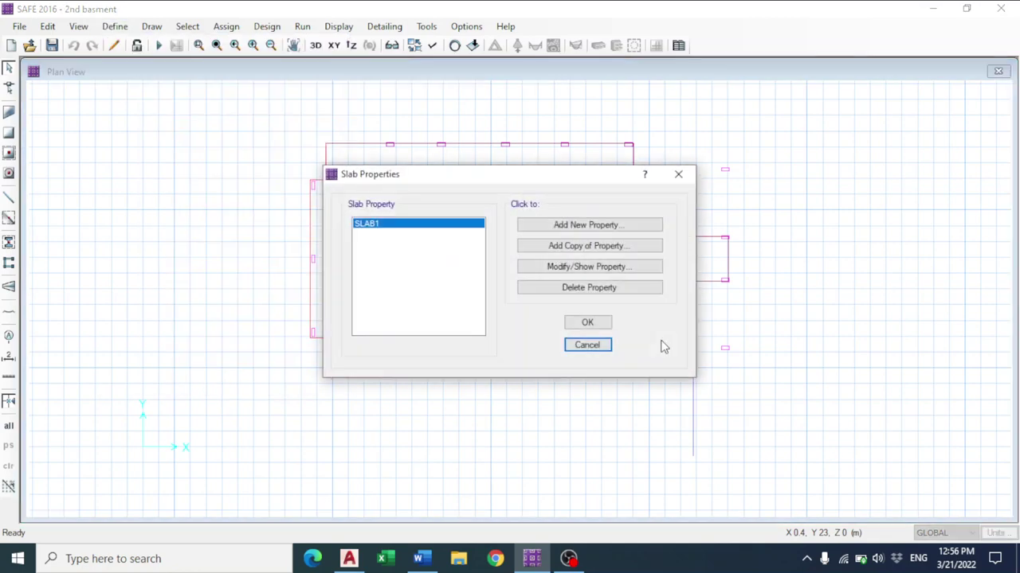
{"action": "left_click", "coordinate": [679, 175]}
{"action": "left_click", "coordinate": [115, 26]}
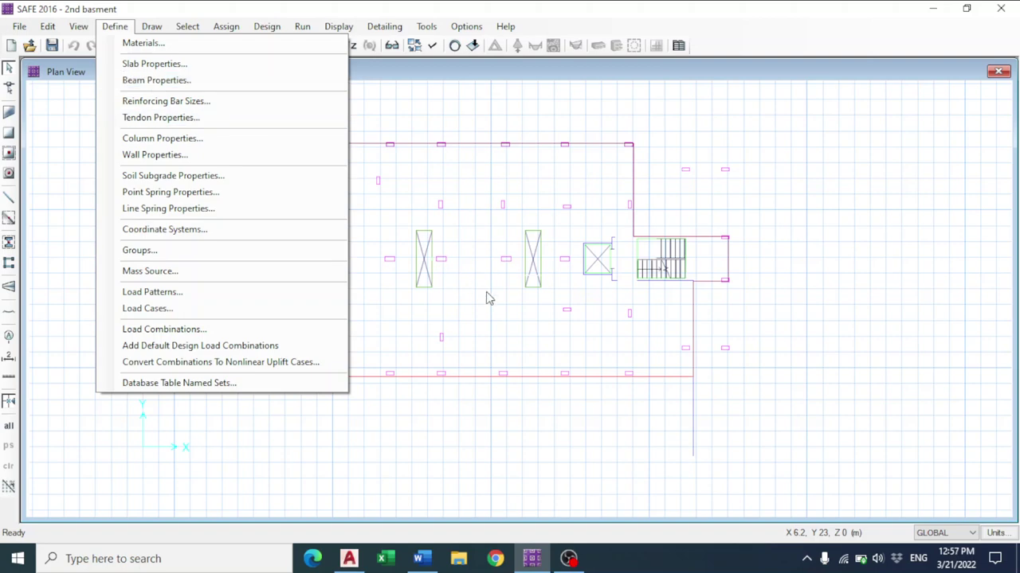
{"action": "left_click", "coordinate": [460, 176]}
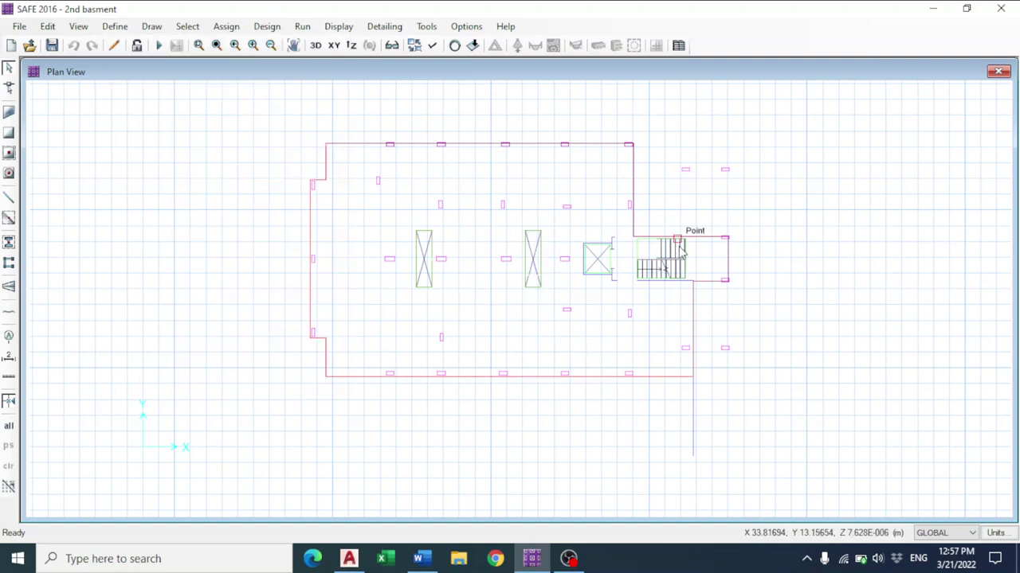
{"action": "scroll", "coordinate": [557, 219], "scroll_direction": "down", "scroll_amount": 2}
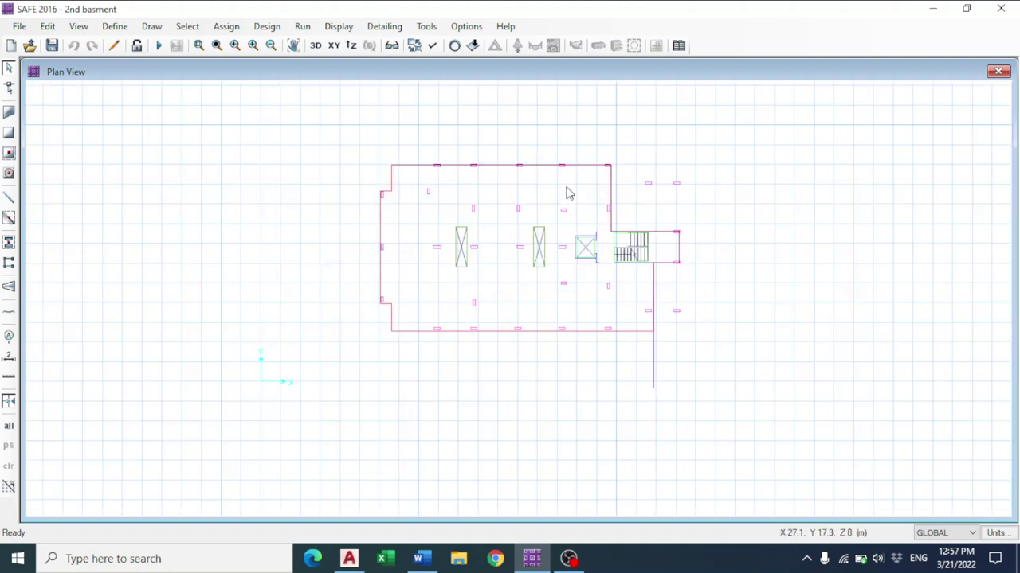
View SLAB1's property data and the settings for a new slab property, discarding both without changes
{"action": "left_click", "coordinate": [114, 26]}
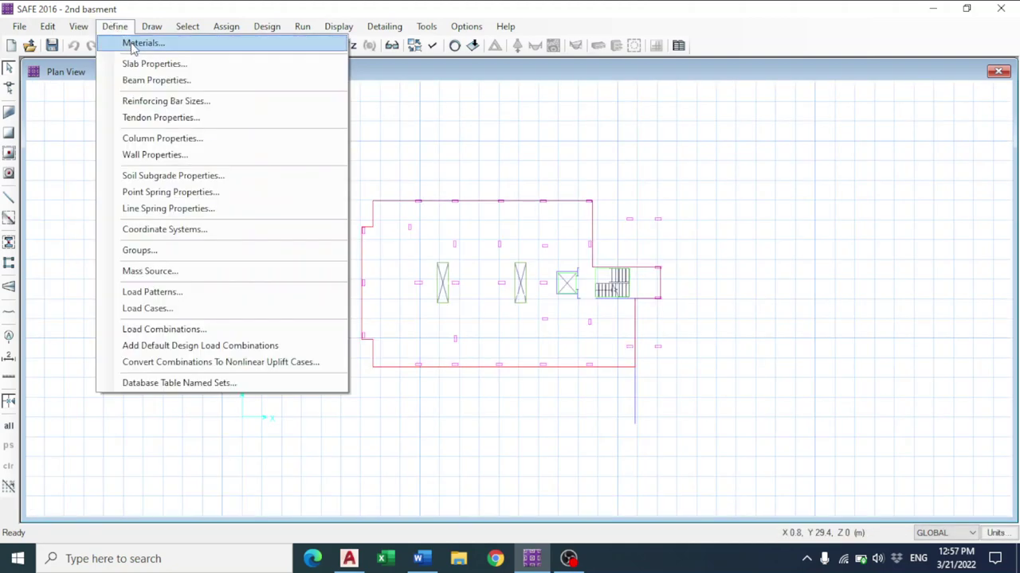
{"action": "left_click", "coordinate": [152, 63]}
{"action": "left_click", "coordinate": [554, 268]}
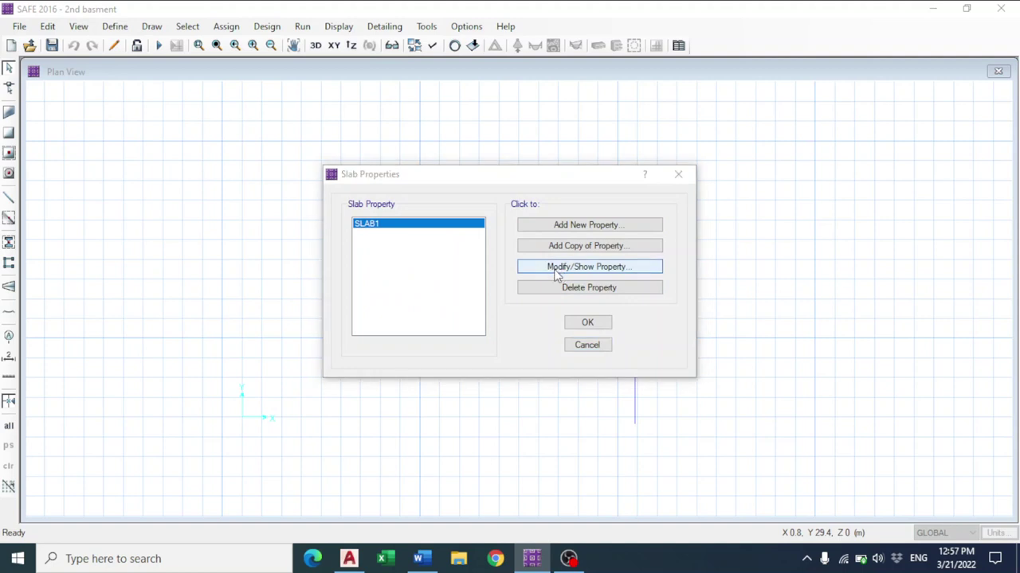
{"action": "left_click", "coordinate": [671, 94]}
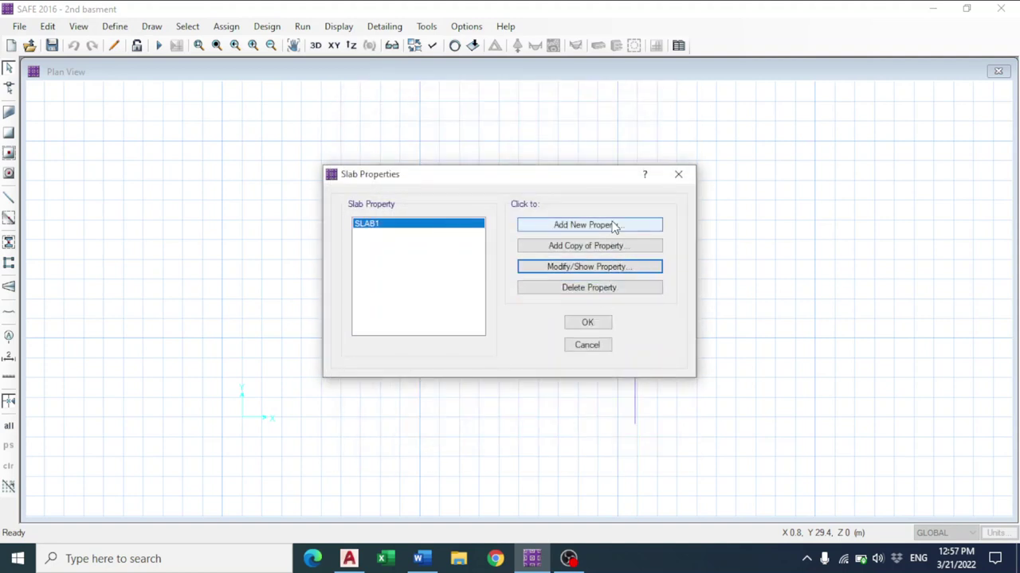
{"action": "left_click", "coordinate": [614, 226]}
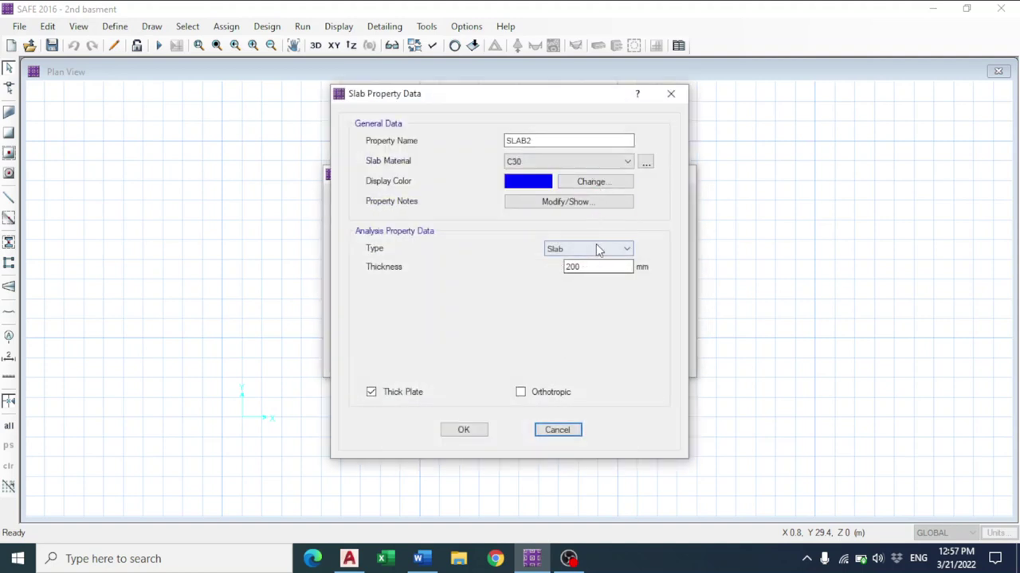
{"action": "left_click", "coordinate": [577, 434]}
{"action": "left_click", "coordinate": [678, 174]}
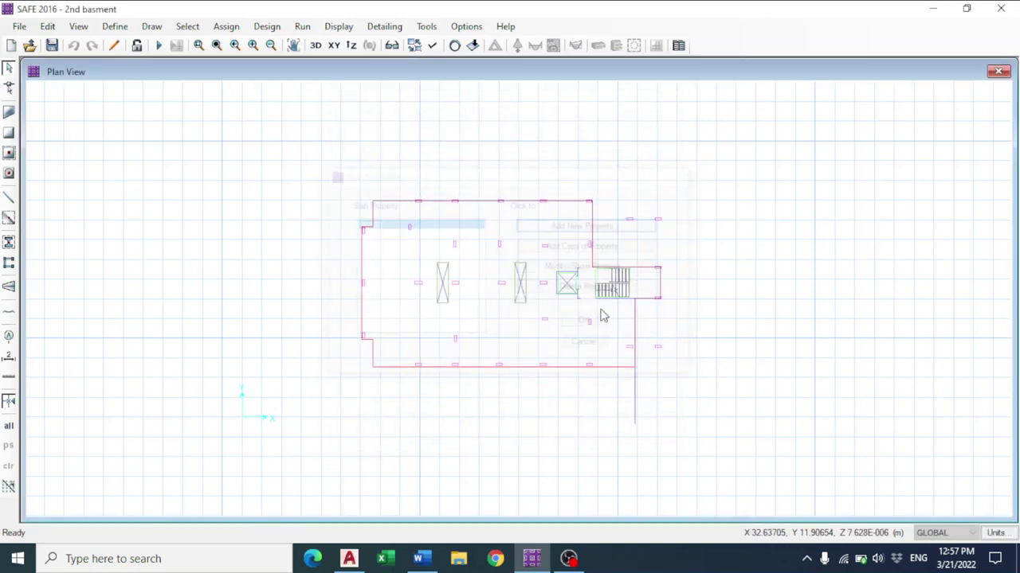